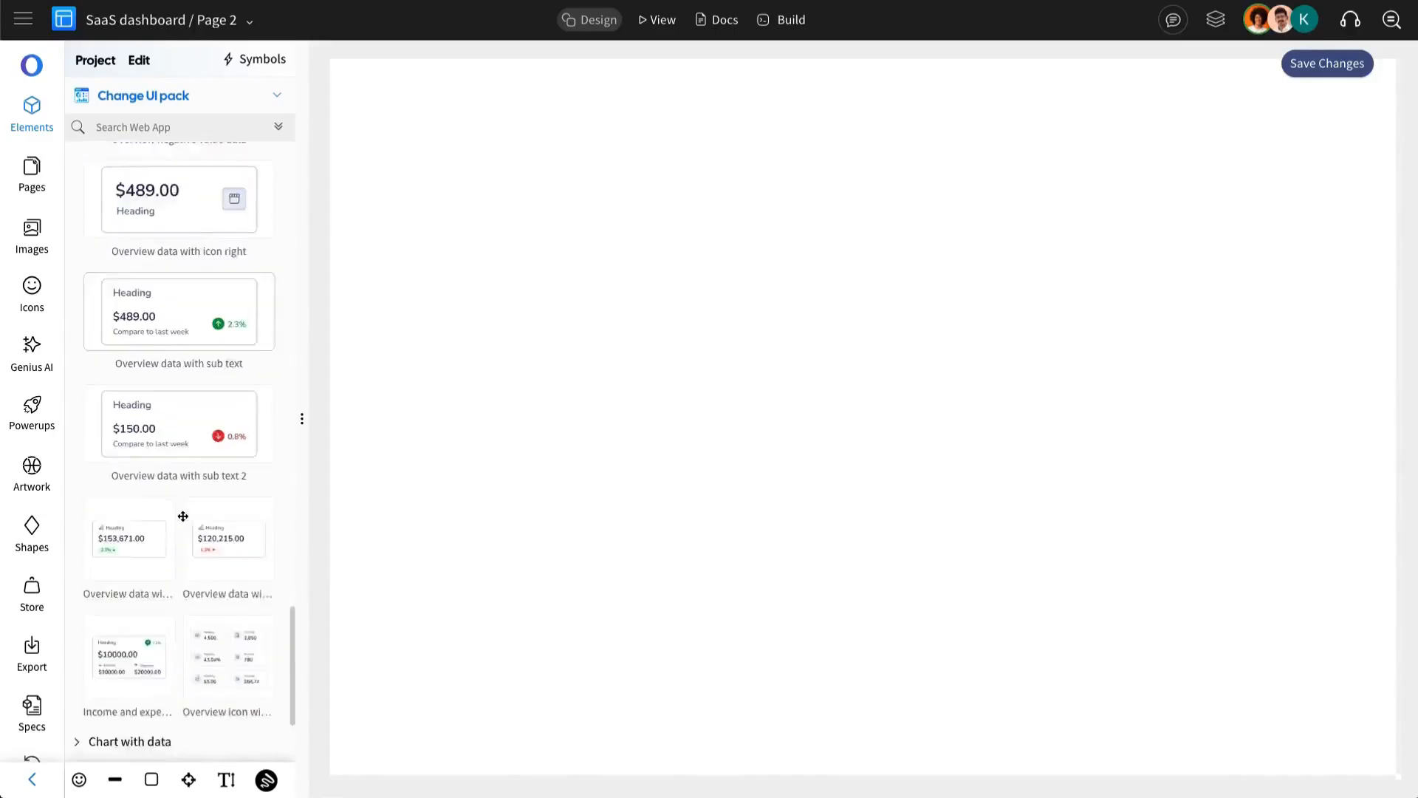
Step: Browse the Web App UI pack's element categories for suitable dashboard components
{"action": "left_click", "coordinate": [152, 558]}
{"action": "left_click", "coordinate": [164, 589]}
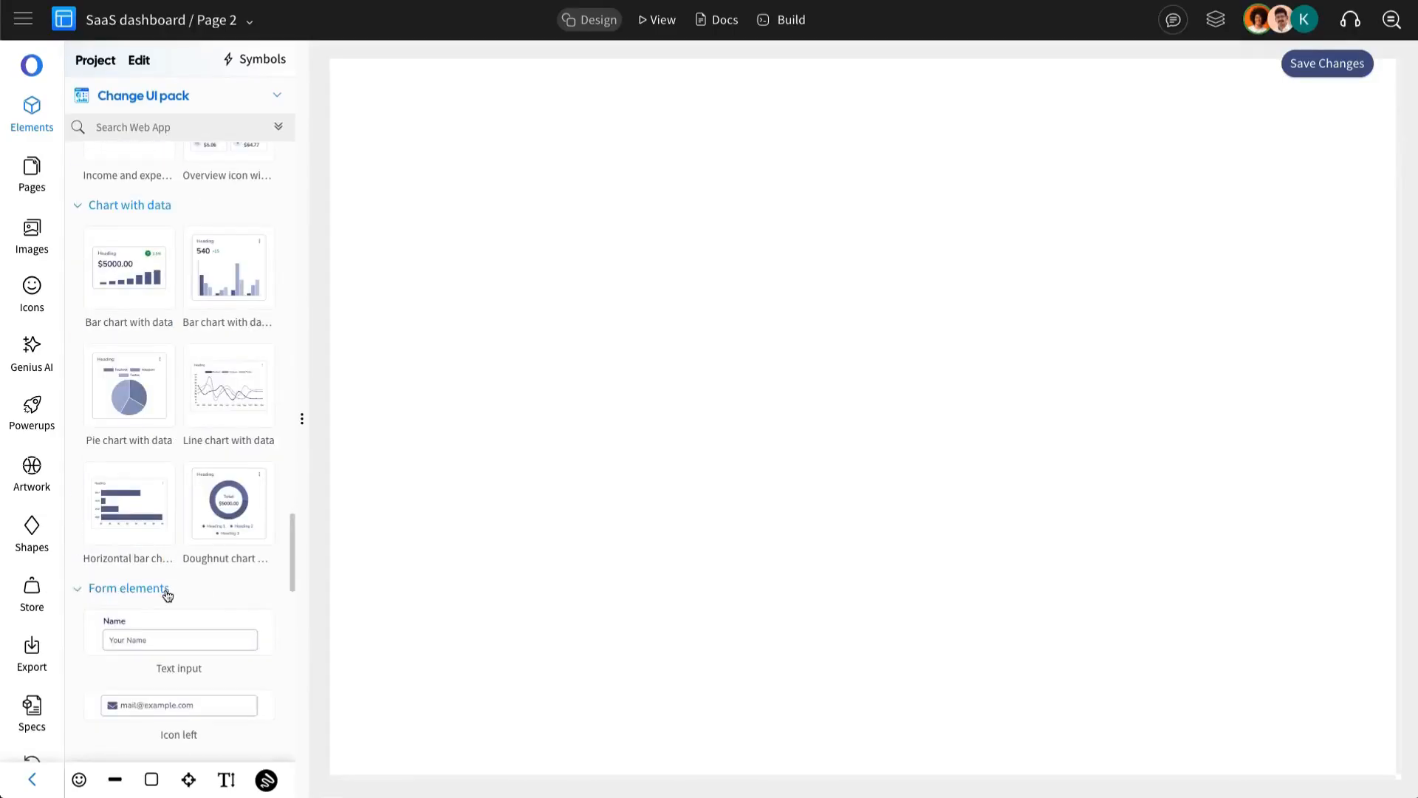
{"action": "scroll", "coordinate": [175, 594], "scroll_direction": "down", "scroll_amount": 10}
{"action": "left_click", "coordinate": [161, 618]}
{"action": "scroll", "coordinate": [175, 619], "scroll_direction": "down", "scroll_amount": 5}
{"action": "scroll", "coordinate": [174, 614], "scroll_direction": "down", "scroll_amount": 10}
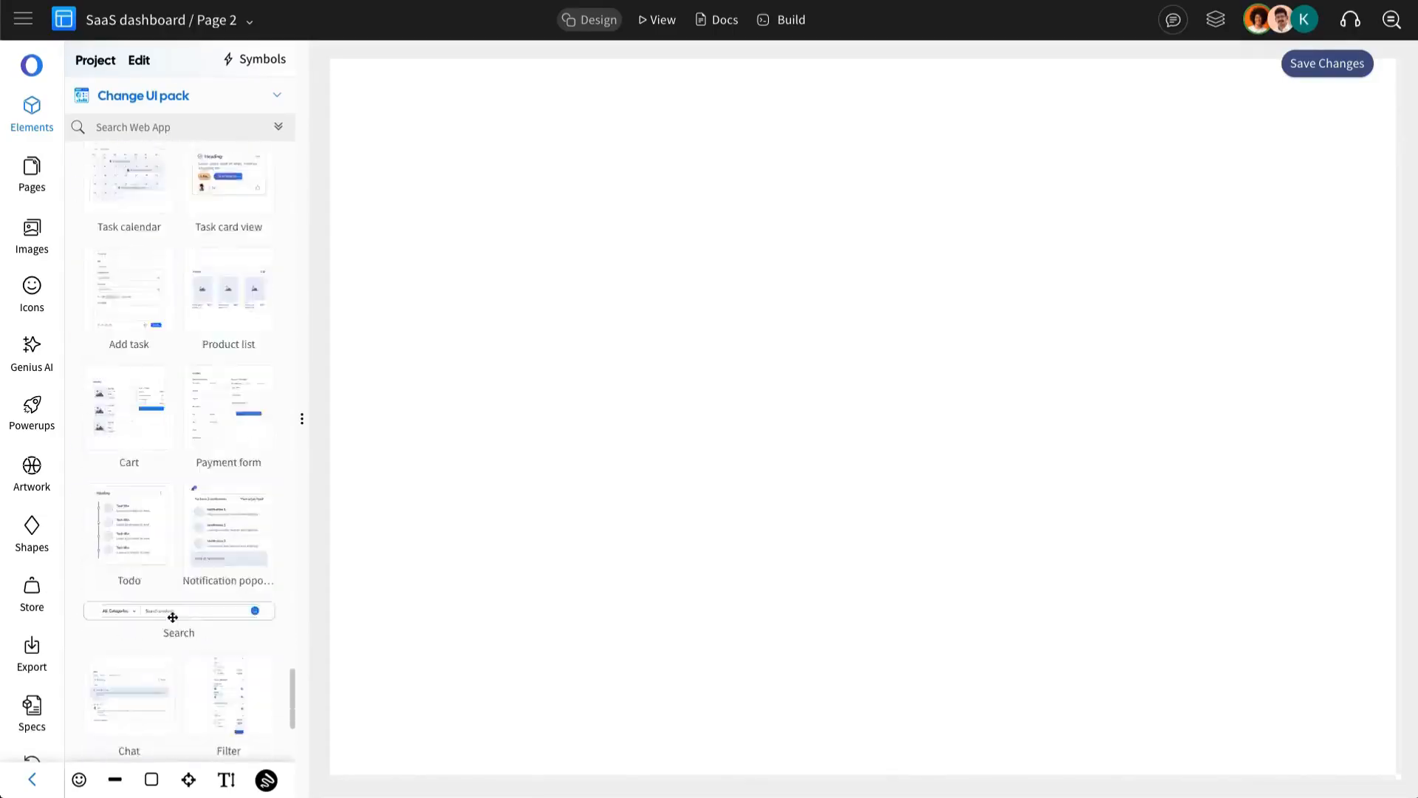
{"action": "left_click", "coordinate": [180, 645]}
{"action": "scroll", "coordinate": [180, 655], "scroll_direction": "down", "scroll_amount": 6}
{"action": "scroll", "coordinate": [171, 668], "scroll_direction": "down", "scroll_amount": 5}
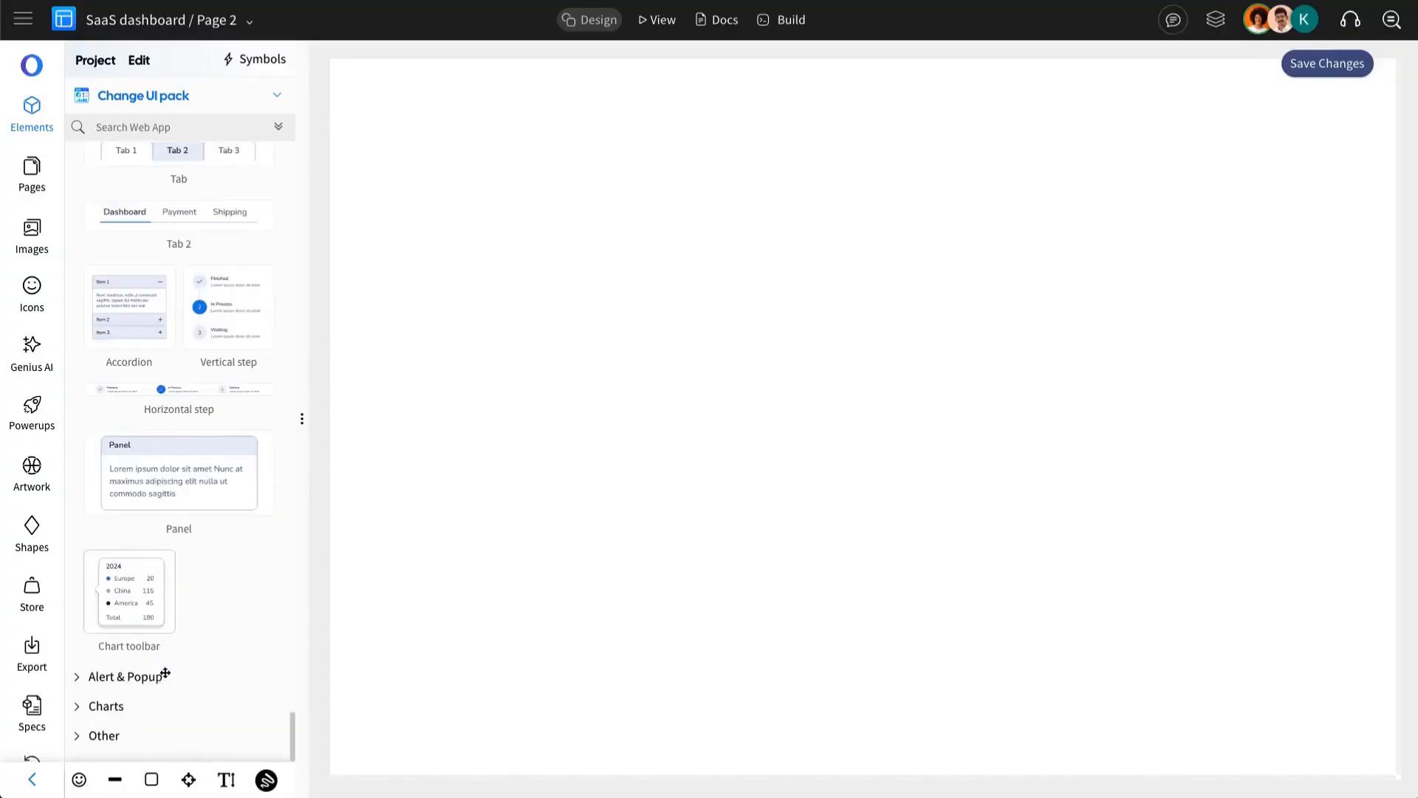
{"action": "left_click", "coordinate": [165, 672]}
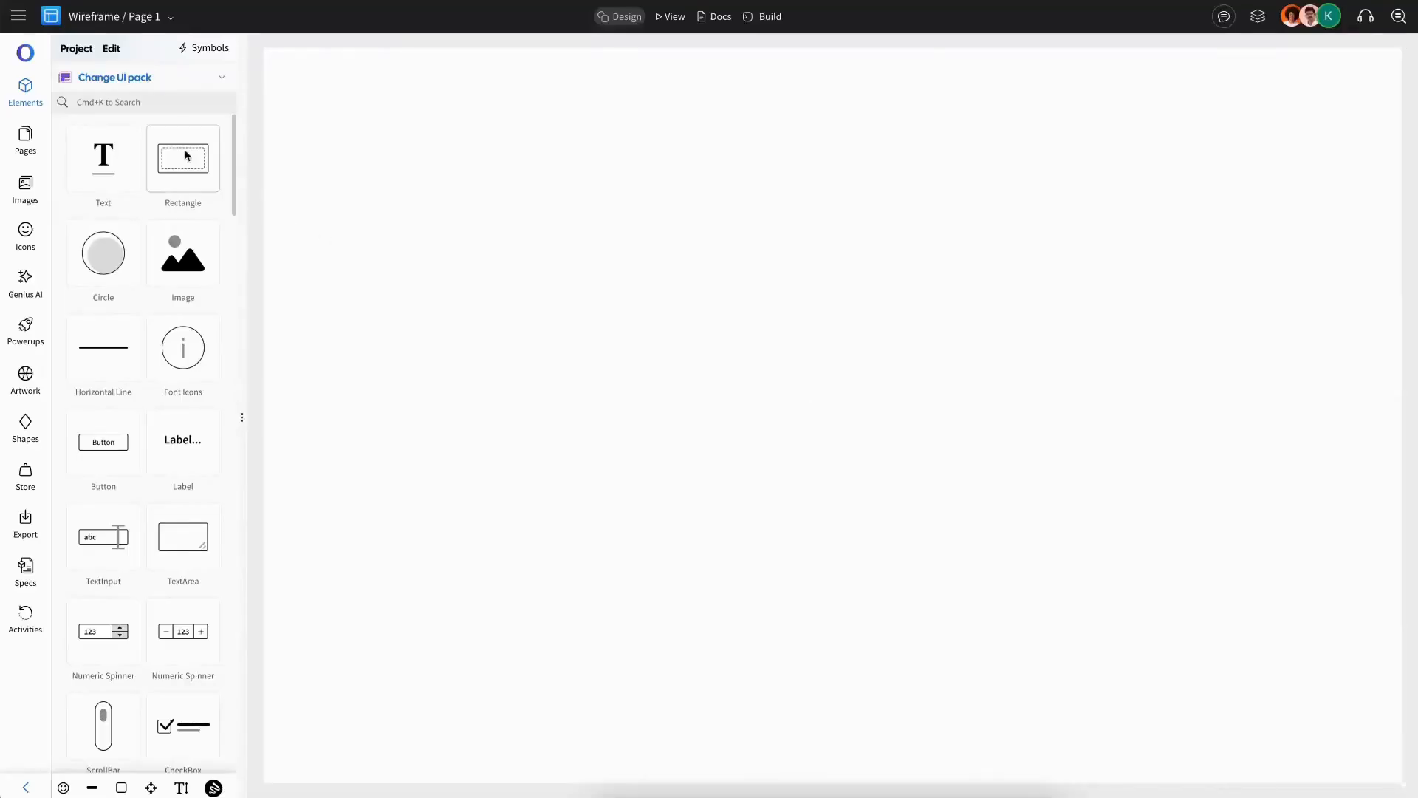
Step: Place a 1280 × 847 rectangle frame on the canvas and set its border colour to light grey-blue
{"action": "left_click_drag", "start_coordinate": [185, 155], "coordinate": [419, 158]}
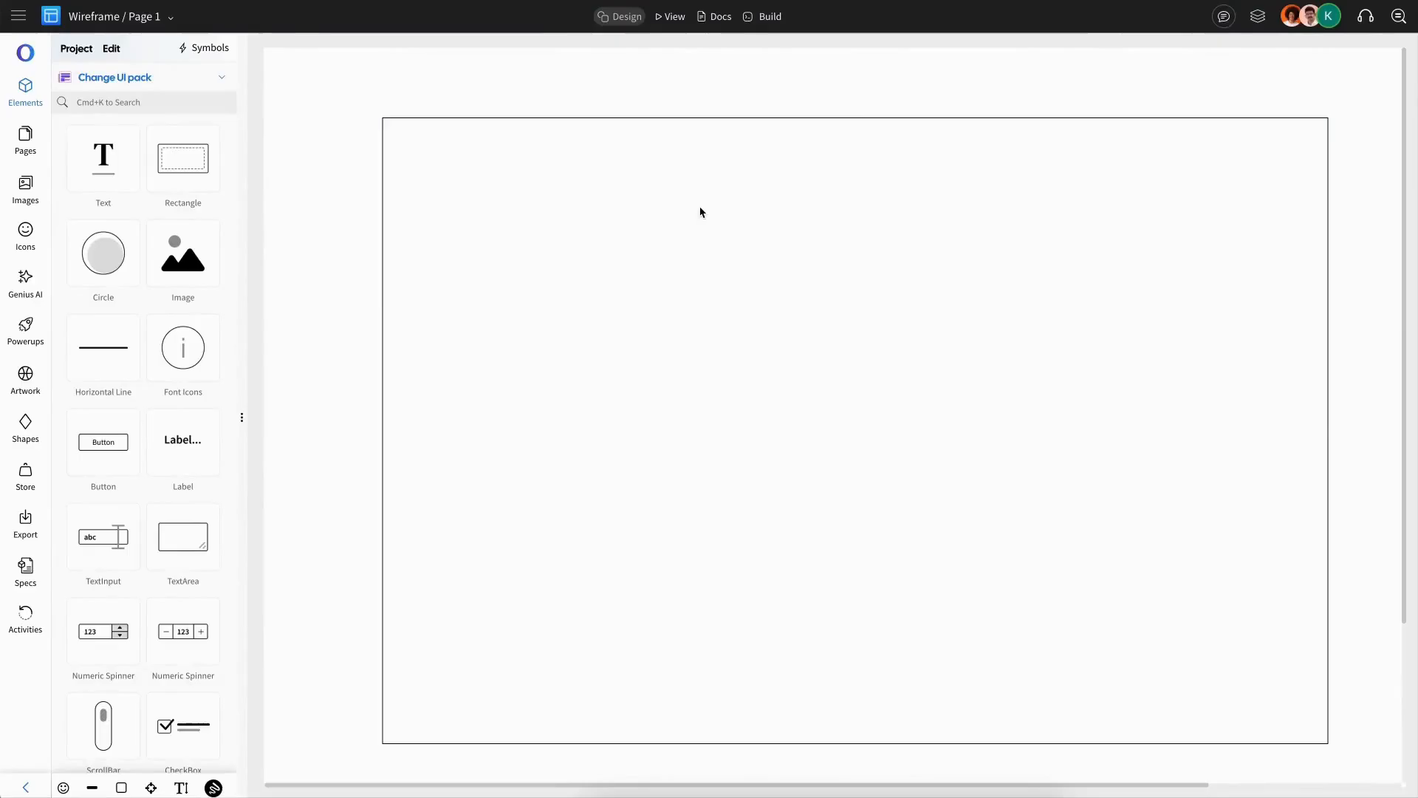
{"action": "left_click", "coordinate": [701, 212]}
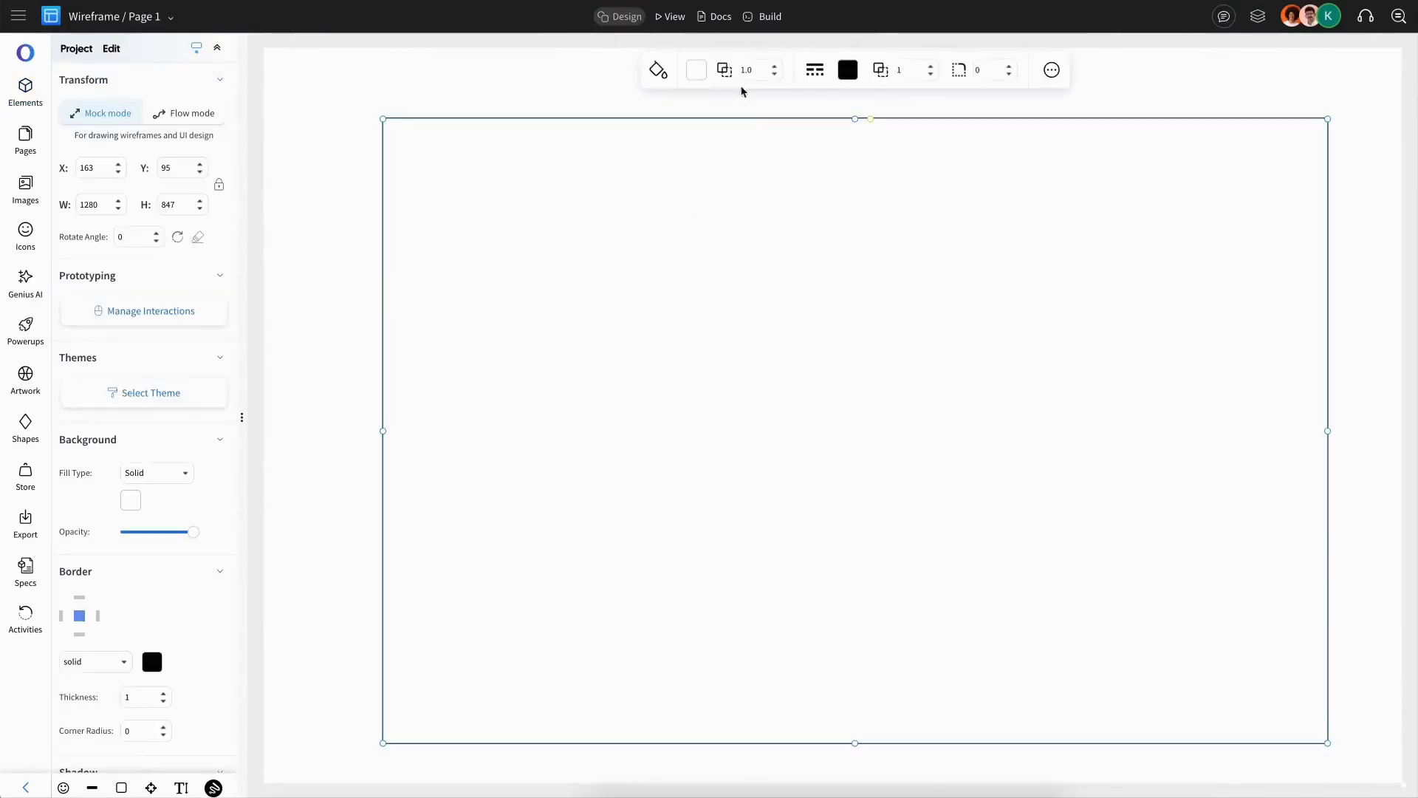
{"action": "left_click", "coordinate": [848, 71]}
{"action": "left_click", "coordinate": [936, 121]}
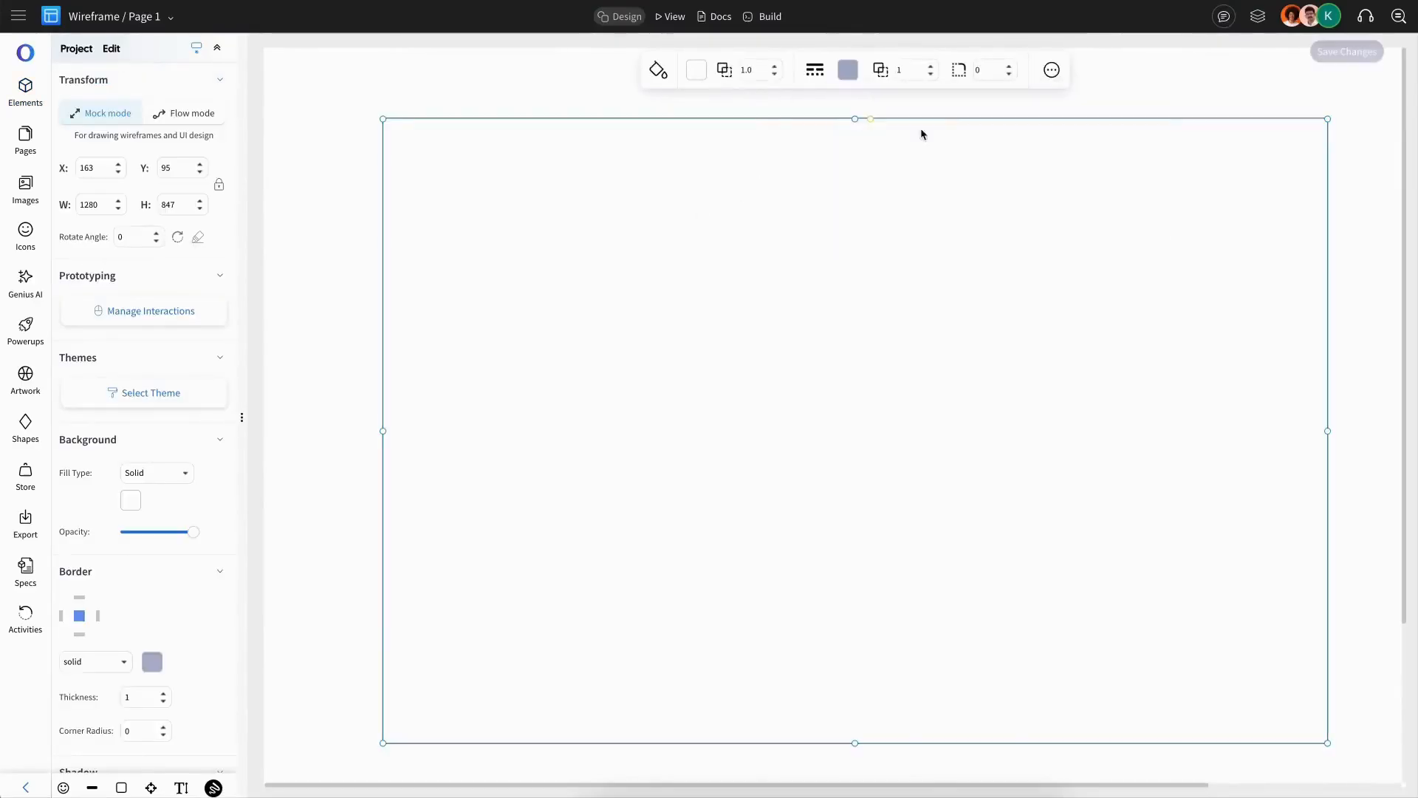
{"action": "left_click", "coordinate": [431, 70]}
Step: Switch the element library to the Web App UI pack and place a sidebar-with-group component along the frame's left edge
{"action": "left_click", "coordinate": [171, 77]}
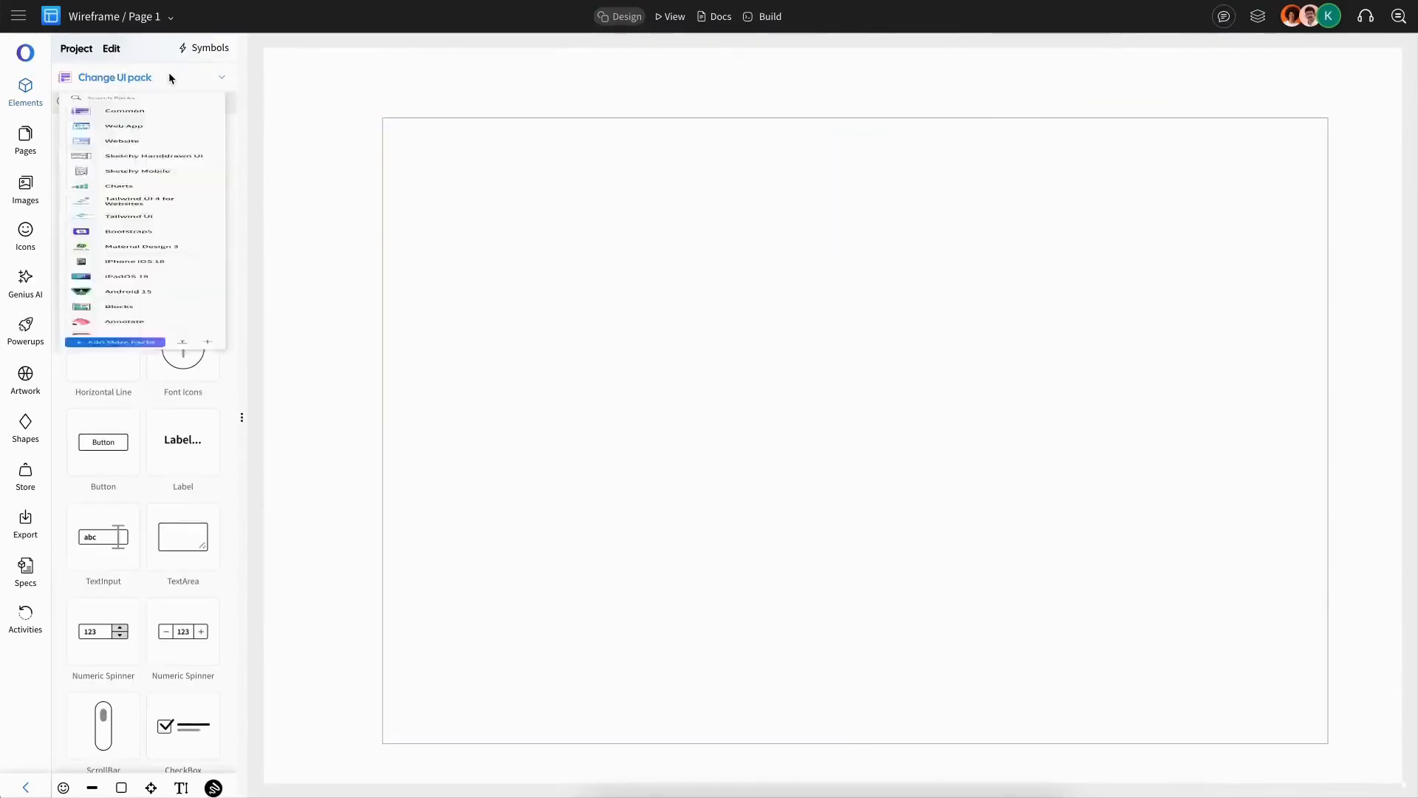
{"action": "left_click", "coordinate": [170, 179]}
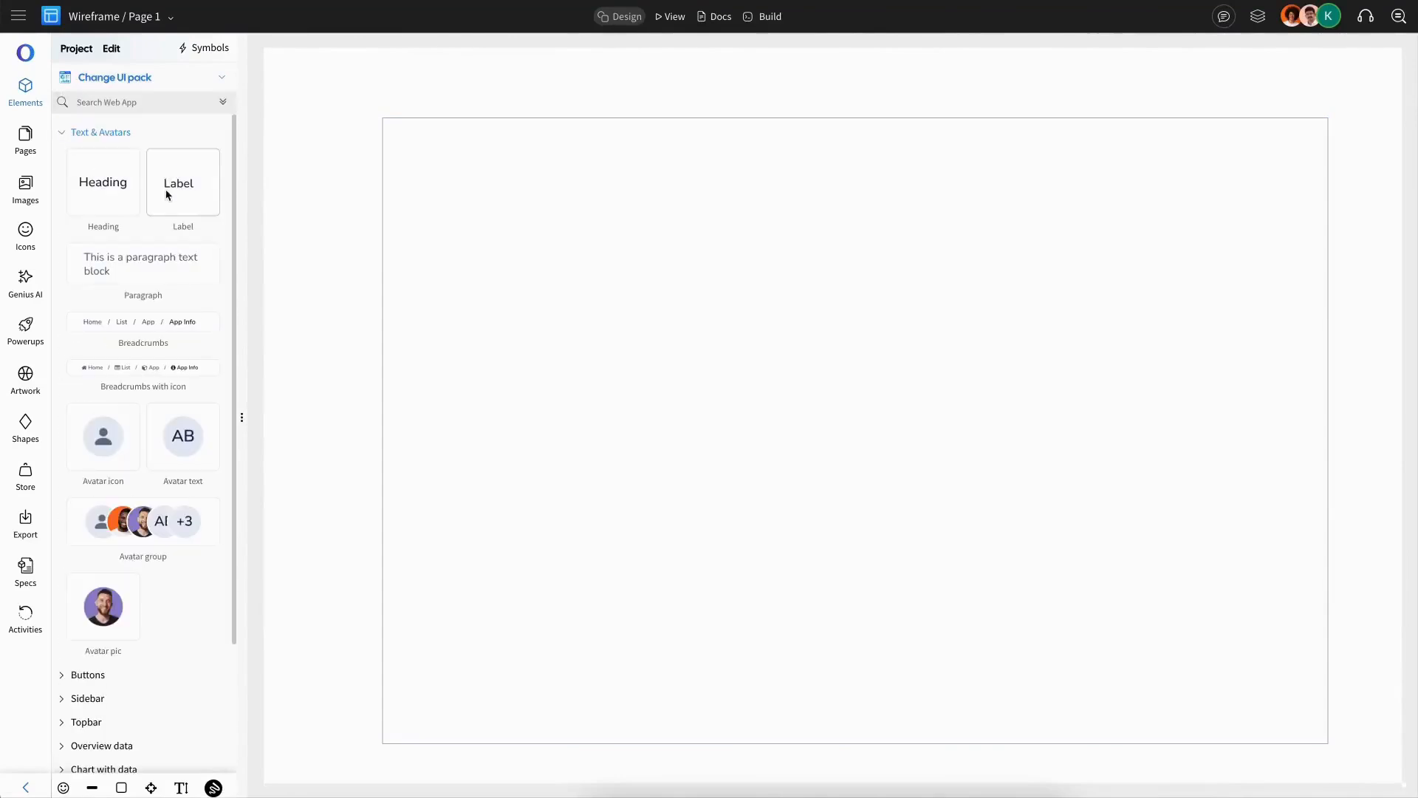
{"action": "left_click", "coordinate": [104, 133]}
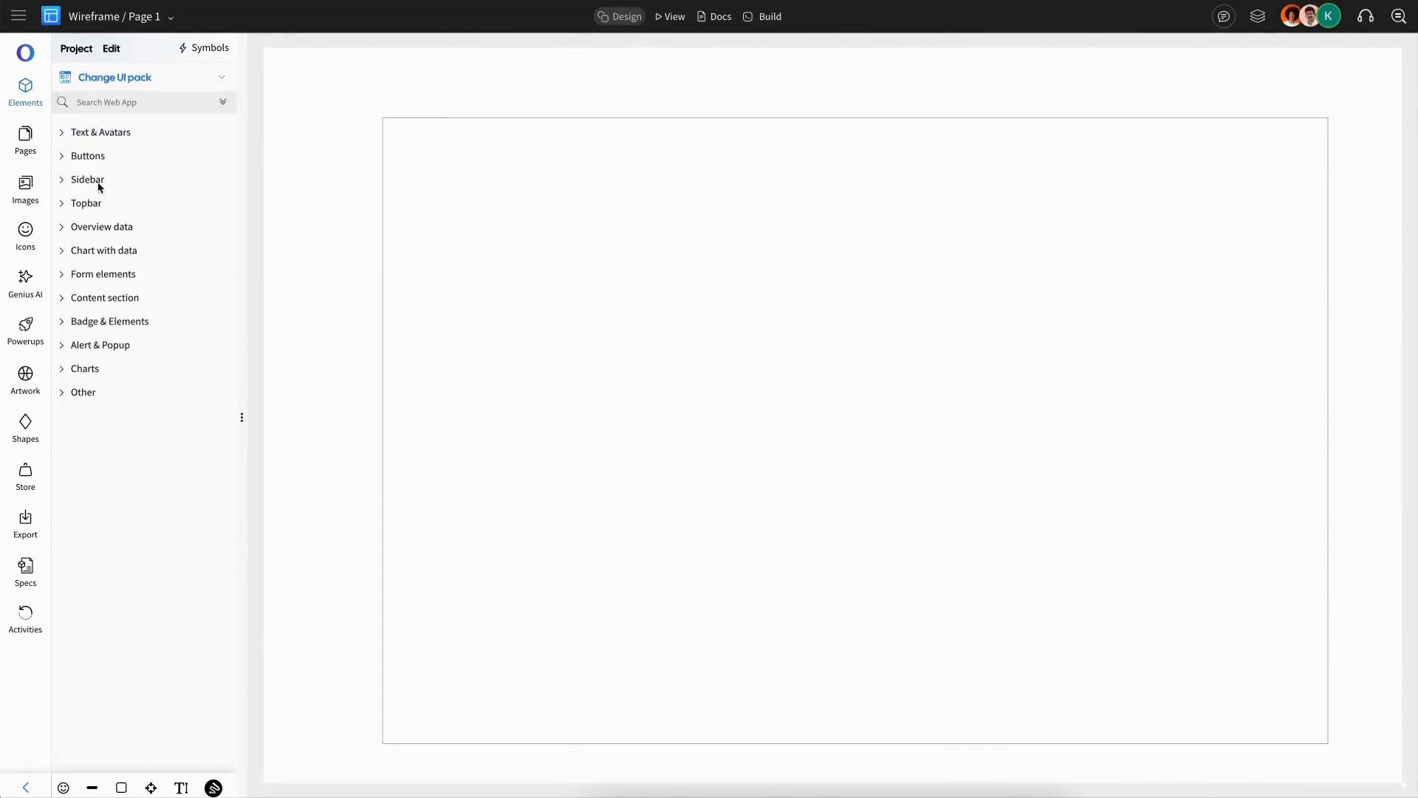
{"action": "left_click", "coordinate": [87, 180]}
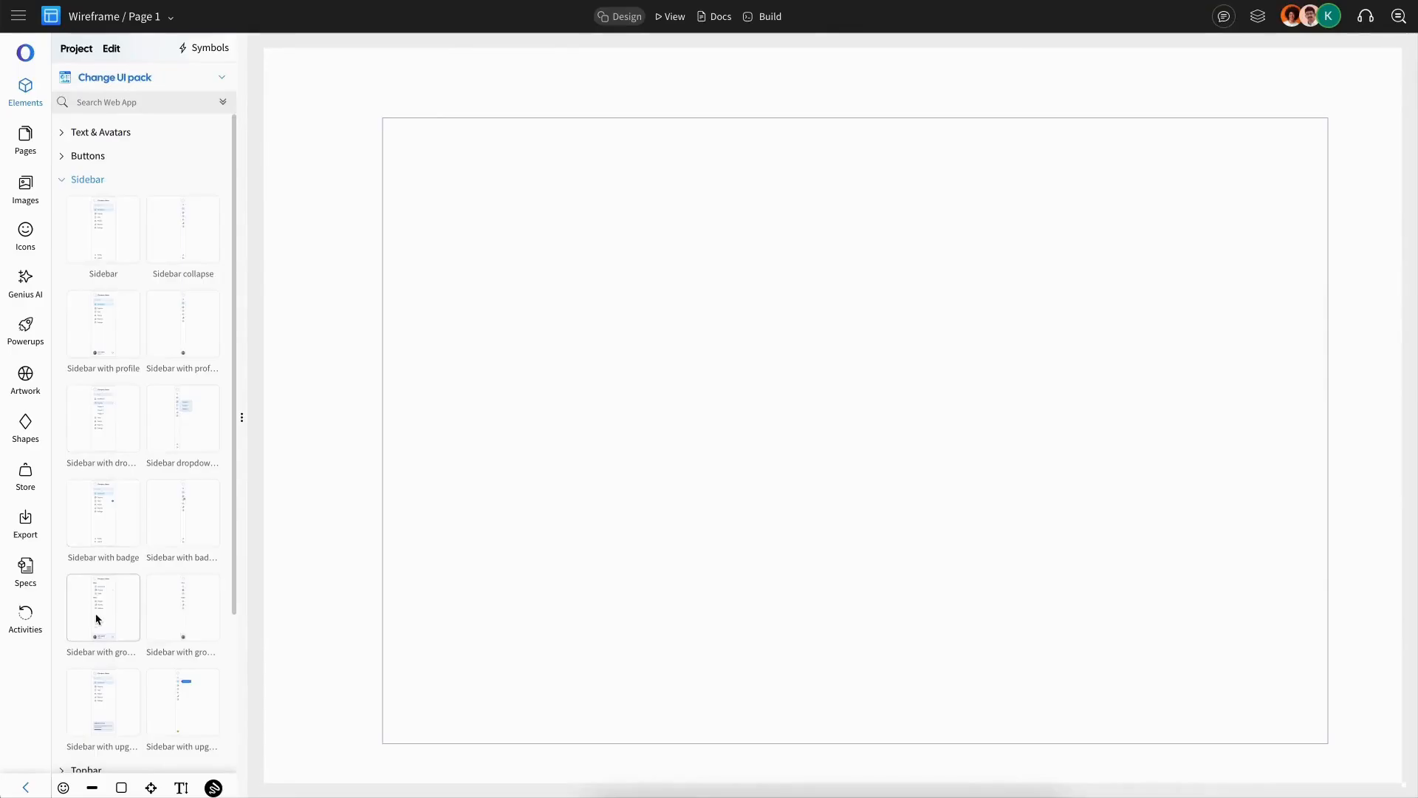
{"action": "left_click_drag", "start_coordinate": [95, 619], "coordinate": [486, 389]}
{"action": "left_click", "coordinate": [146, 466]}
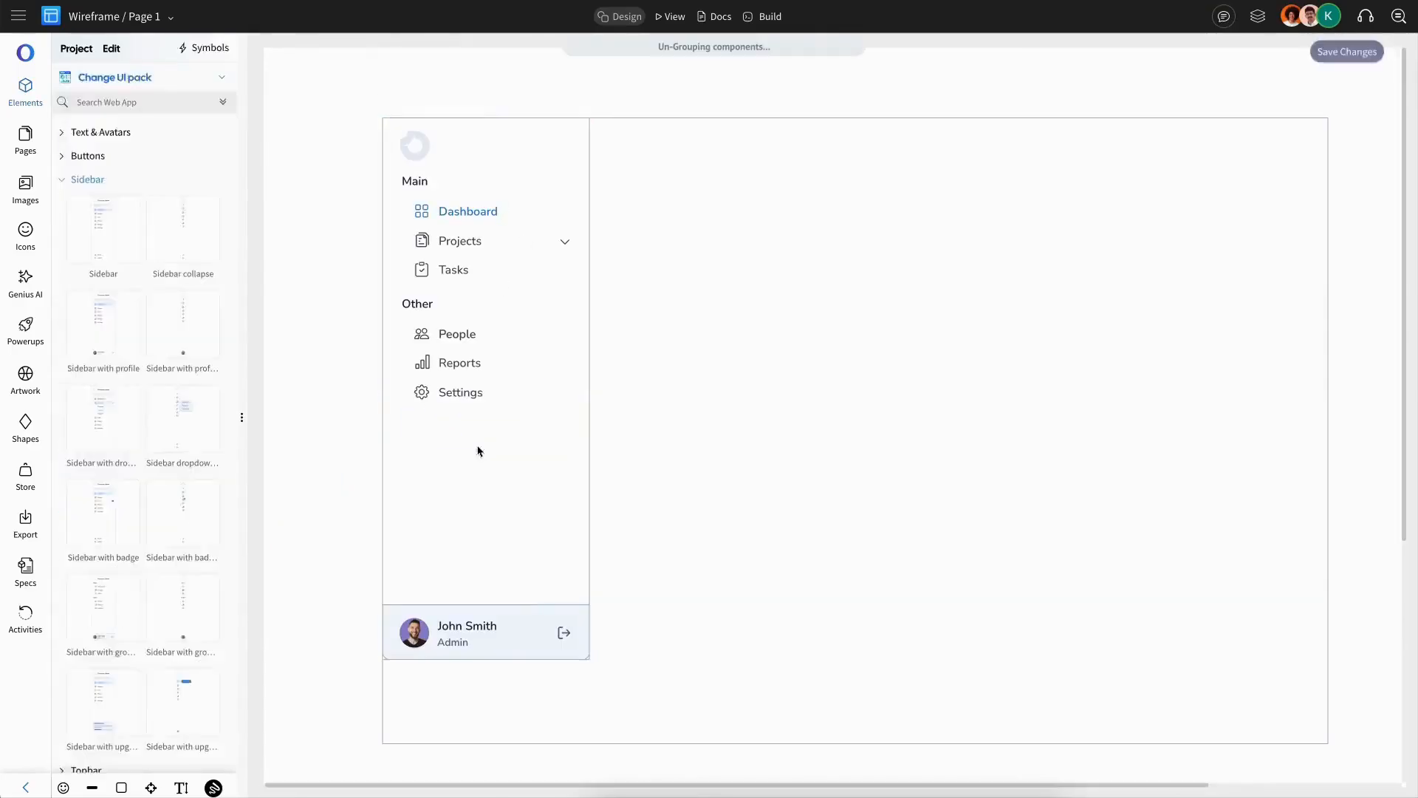
Step: Move the profile card with its contents down to the bottom edge of the sidebar
{"action": "left_click", "coordinate": [484, 651]}
{"action": "scroll", "coordinate": [484, 664], "scroll_direction": "down", "scroll_amount": 2}
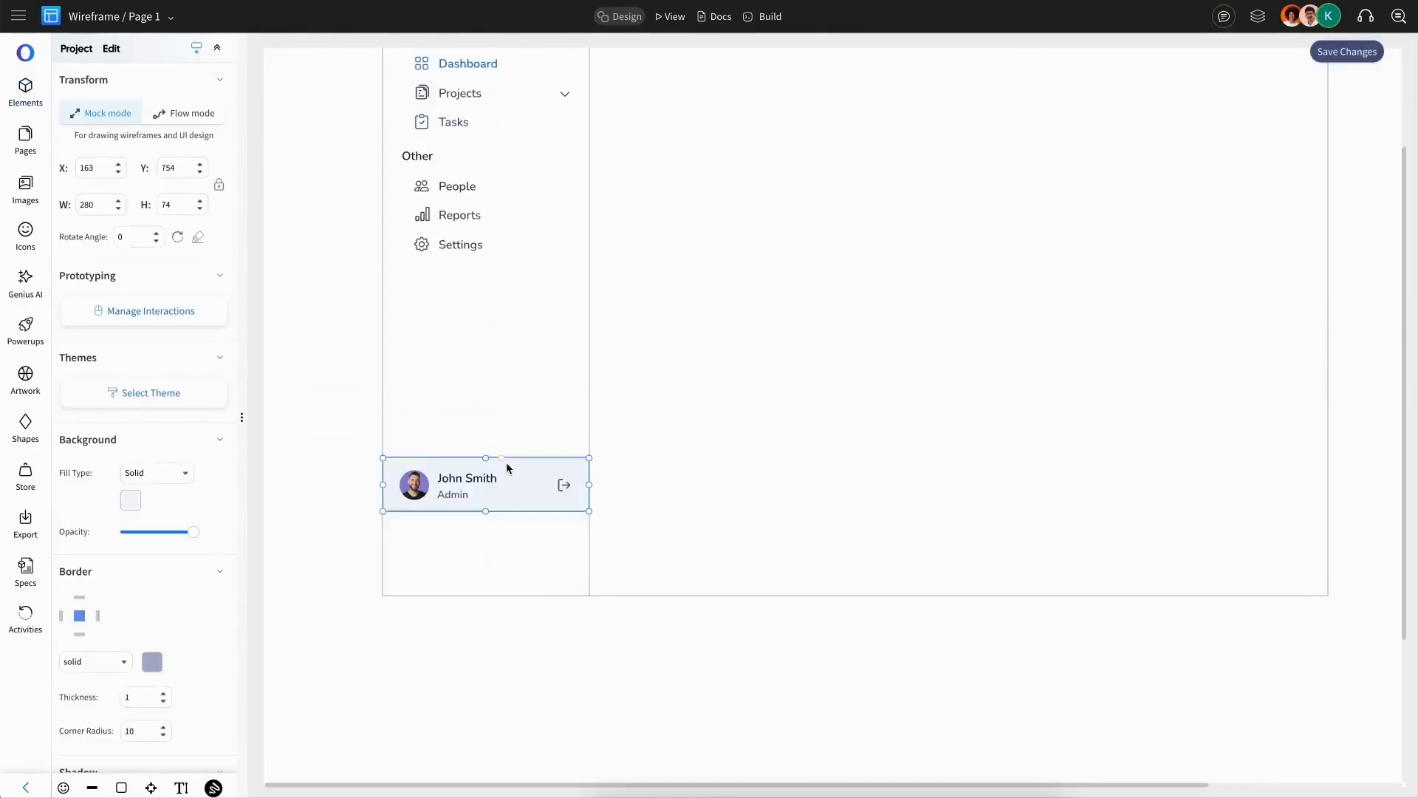
{"action": "left_click", "coordinate": [520, 415], "text": "shift"}
{"action": "left_click", "coordinate": [217, 485]}
{"action": "left_click", "coordinate": [796, 372]}
{"action": "left_click", "coordinate": [414, 486]}
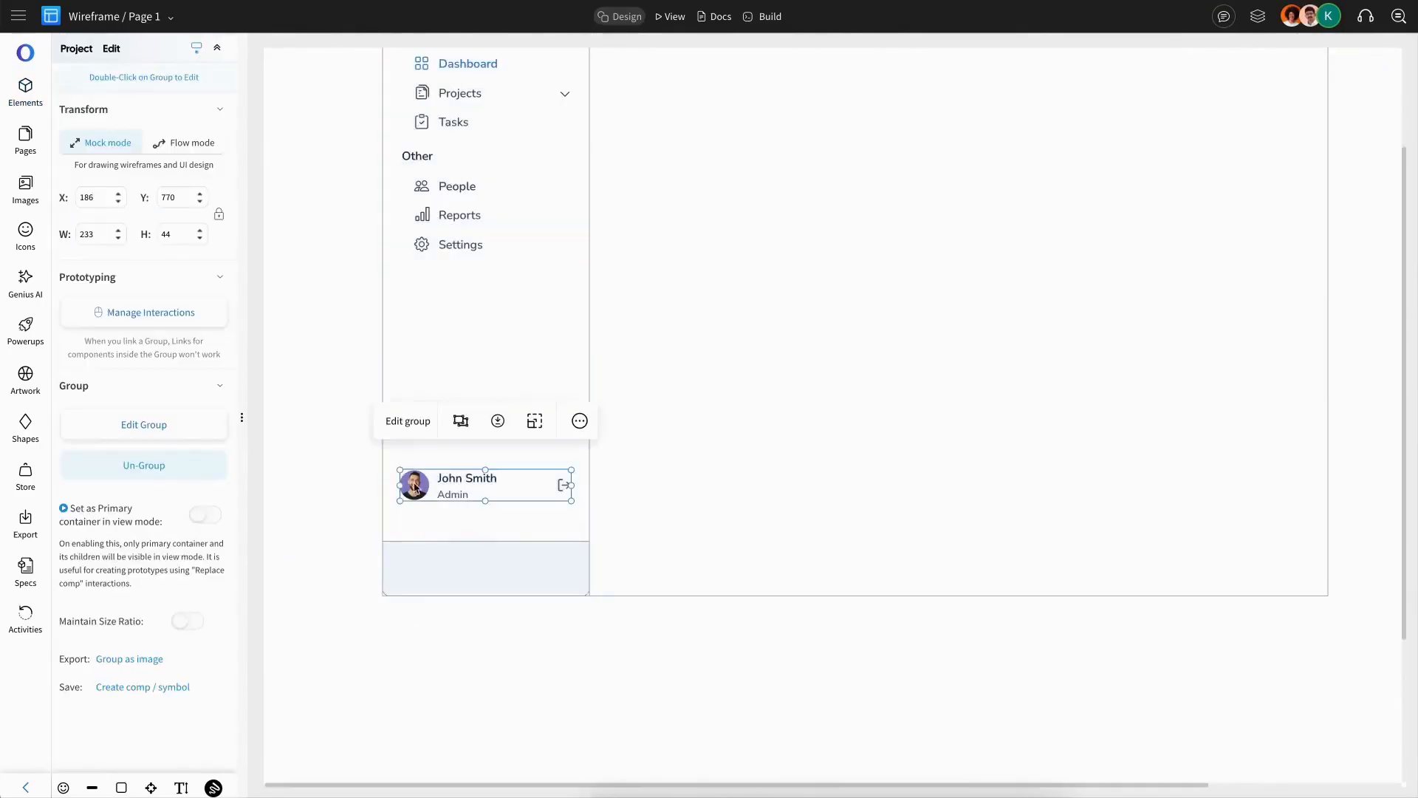
{"action": "left_click_drag", "start_coordinate": [414, 486], "coordinate": [414, 570]}
Step: Vertically centre the profile details within the profile card using Align middle
{"action": "left_click", "coordinate": [488, 548], "text": "shift"}
{"action": "left_click", "coordinate": [545, 497]}
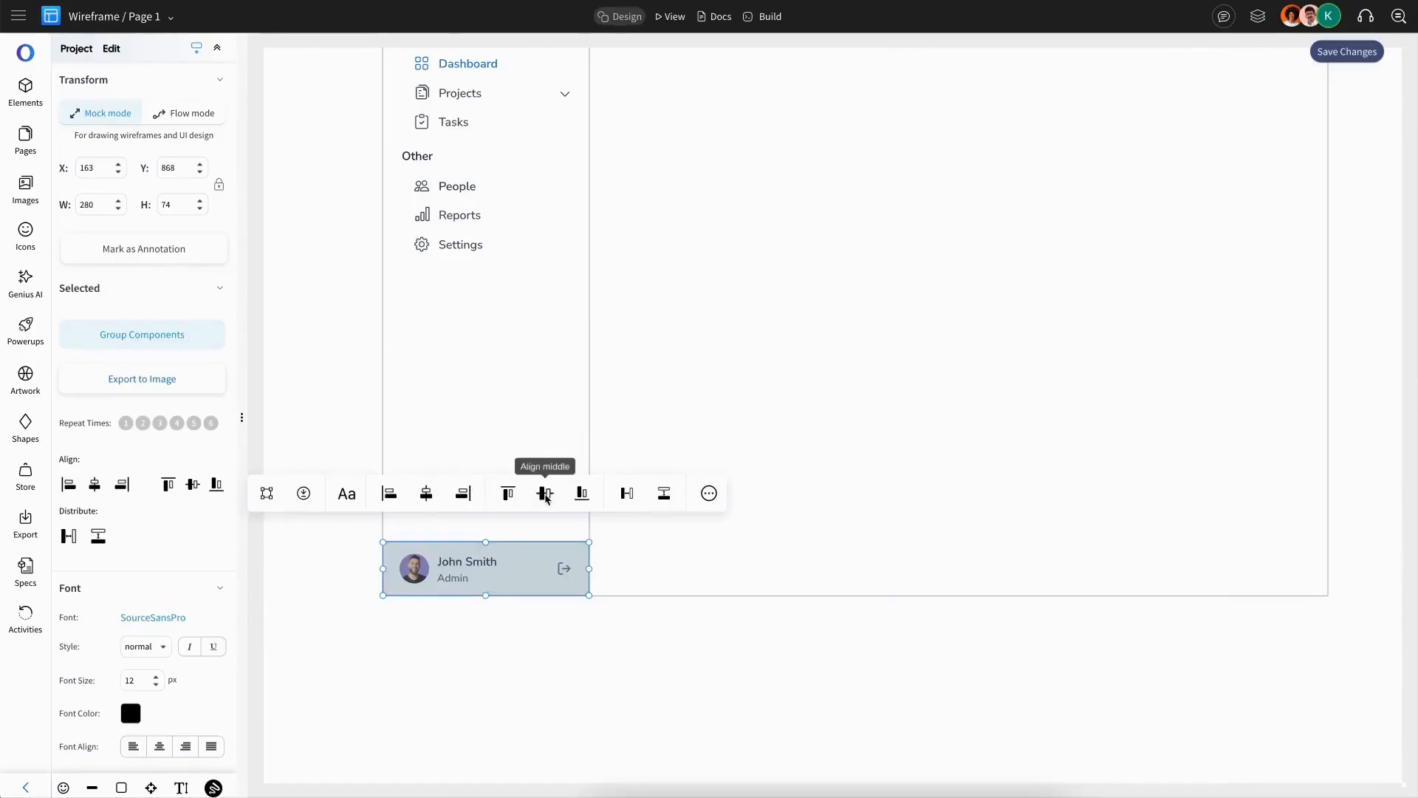
{"action": "left_click", "coordinate": [769, 345]}
{"action": "scroll", "coordinate": [769, 345], "scroll_direction": "up", "scroll_amount": 2}
{"action": "scroll", "coordinate": [768, 345], "scroll_direction": "down", "scroll_amount": 2}
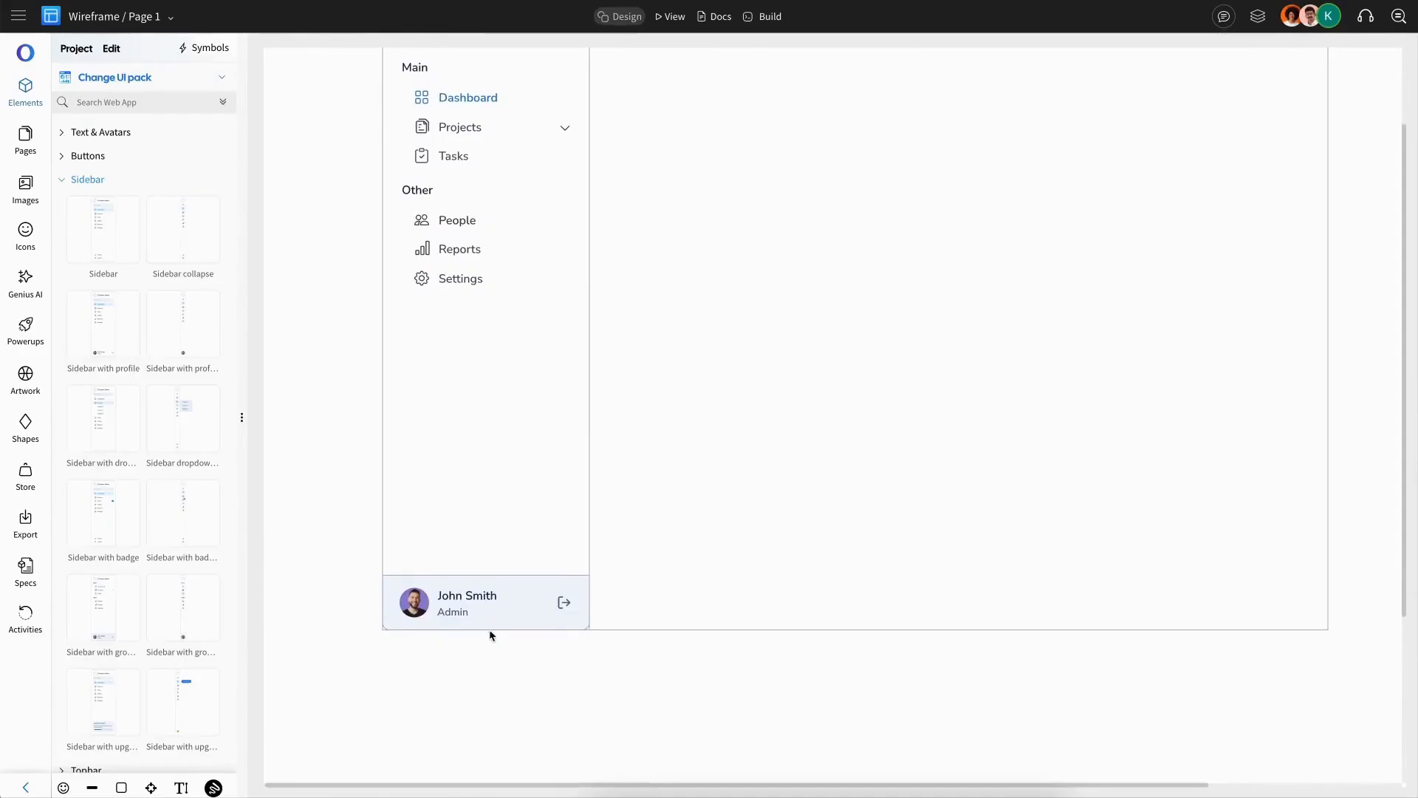
{"action": "left_click", "coordinate": [490, 632]}
{"action": "left_click", "coordinate": [1000, 421]}
{"action": "scroll", "coordinate": [843, 345], "scroll_direction": "up", "scroll_amount": 2}
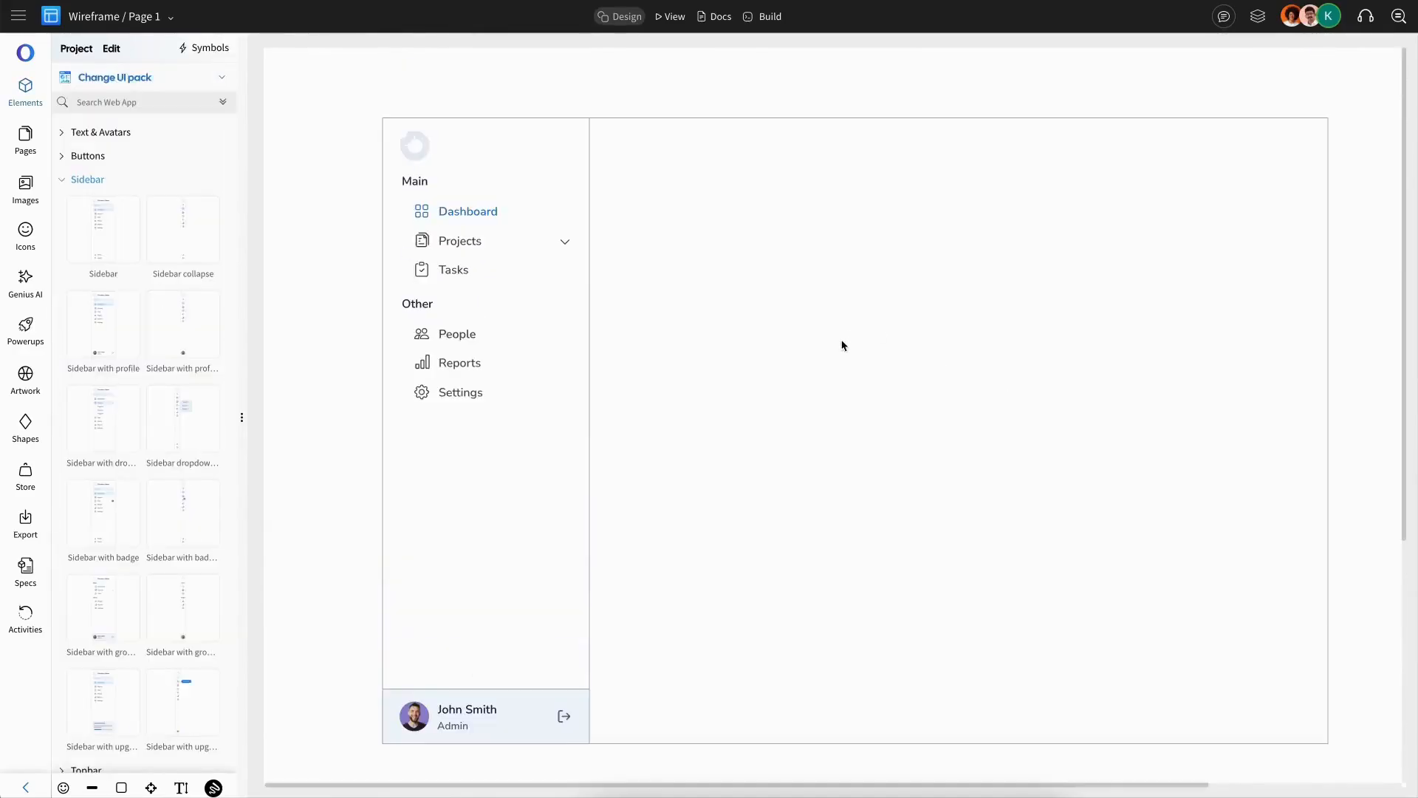
Step: Rename the sidebar's 'Main' section heading to Overview
{"action": "left_click", "coordinate": [433, 181]}
{"action": "double_click", "coordinate": [433, 181]}
{"action": "key", "text": "BackSpace"}
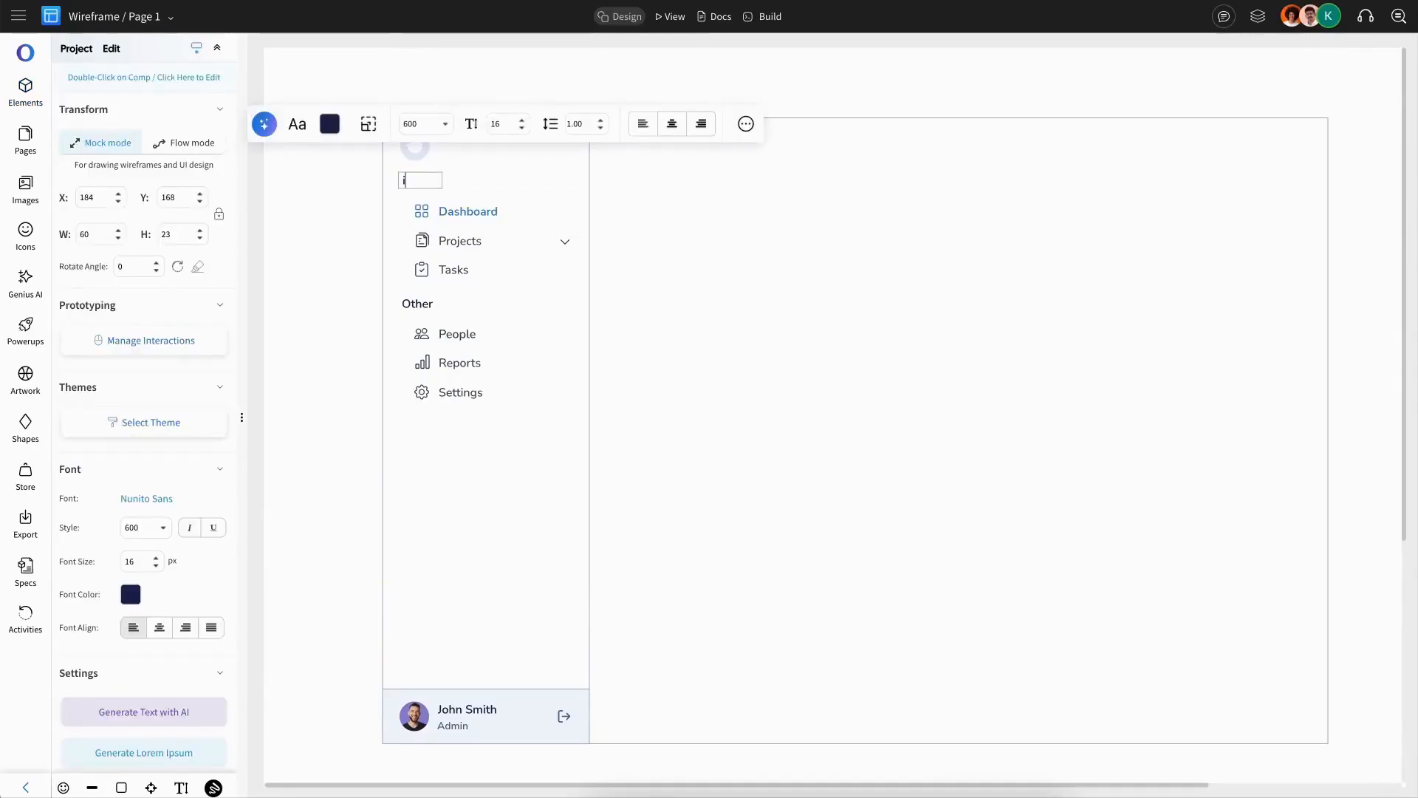
{"action": "type", "text": "OVerview"}
{"action": "left_click_drag", "start_coordinate": [420, 182], "coordinate": [485, 185]}
{"action": "type", "text": "v"}
{"action": "left_click", "coordinate": [465, 195]}
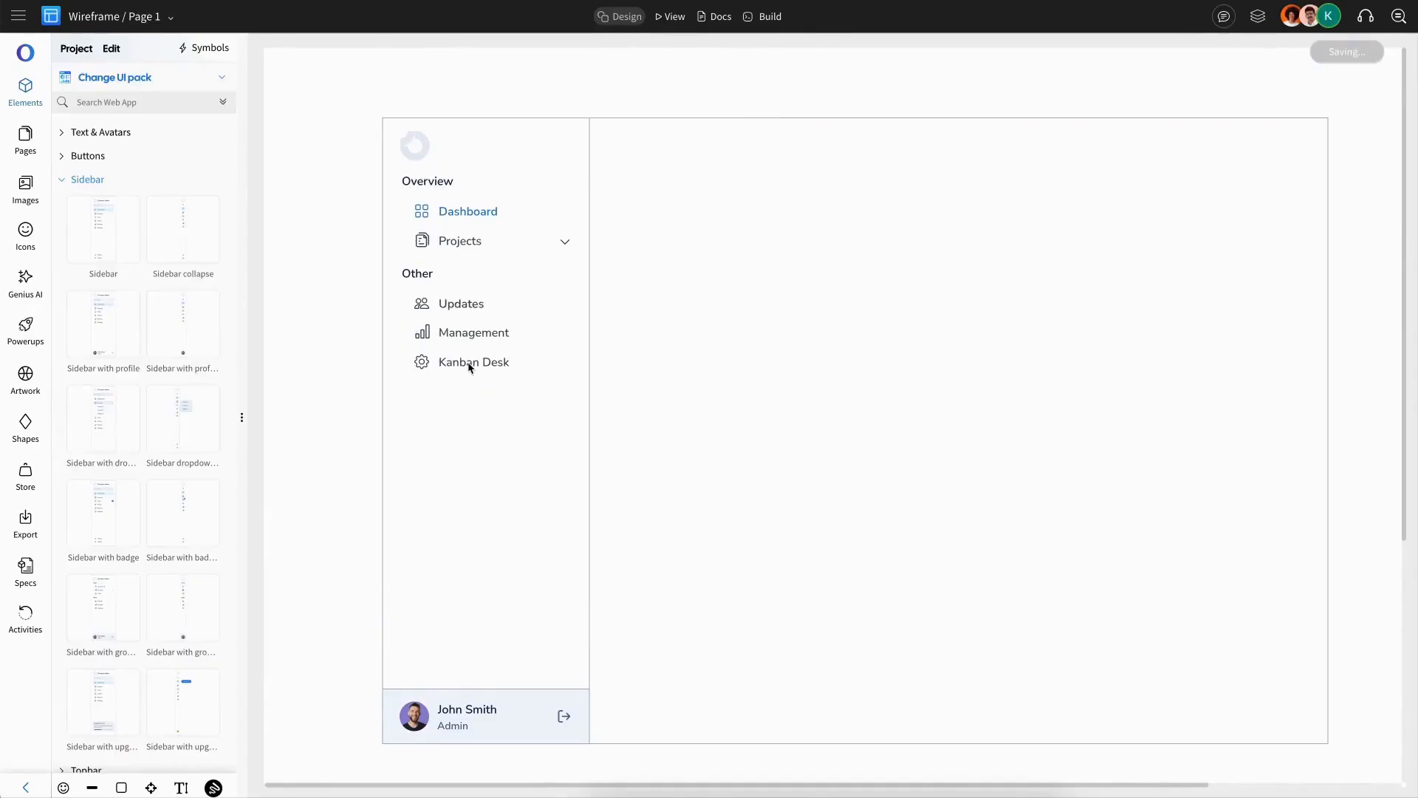
Step: Duplicate the Kanban Desk menu item and rename the copy to Task
{"action": "left_click", "coordinate": [468, 364]}
{"action": "key", "text": "ctrl+d"}
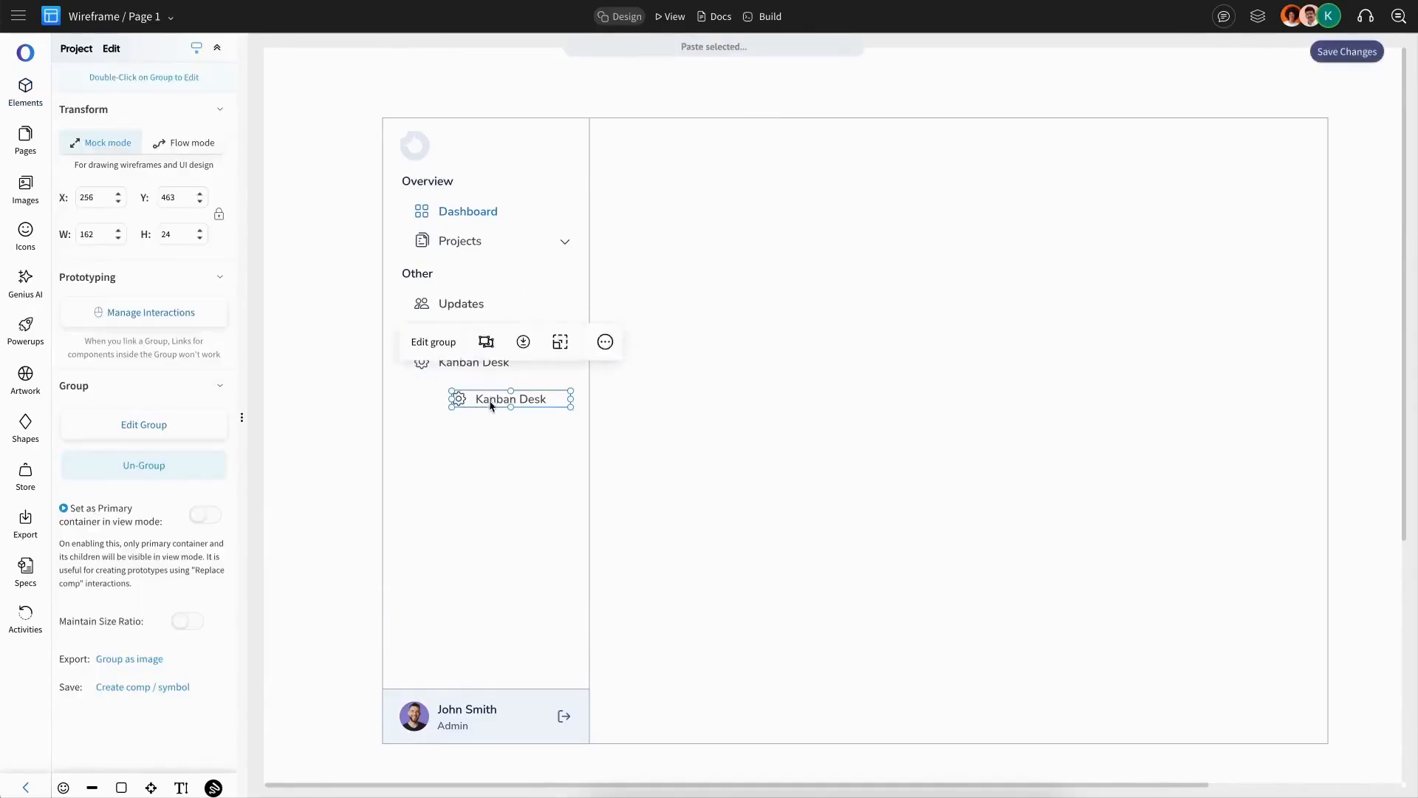
{"action": "left_click_drag", "start_coordinate": [532, 408], "coordinate": [484, 396]}
{"action": "double_click", "coordinate": [494, 391]}
{"action": "type", "text": "Task"}
{"action": "key", "text": "Escape"}
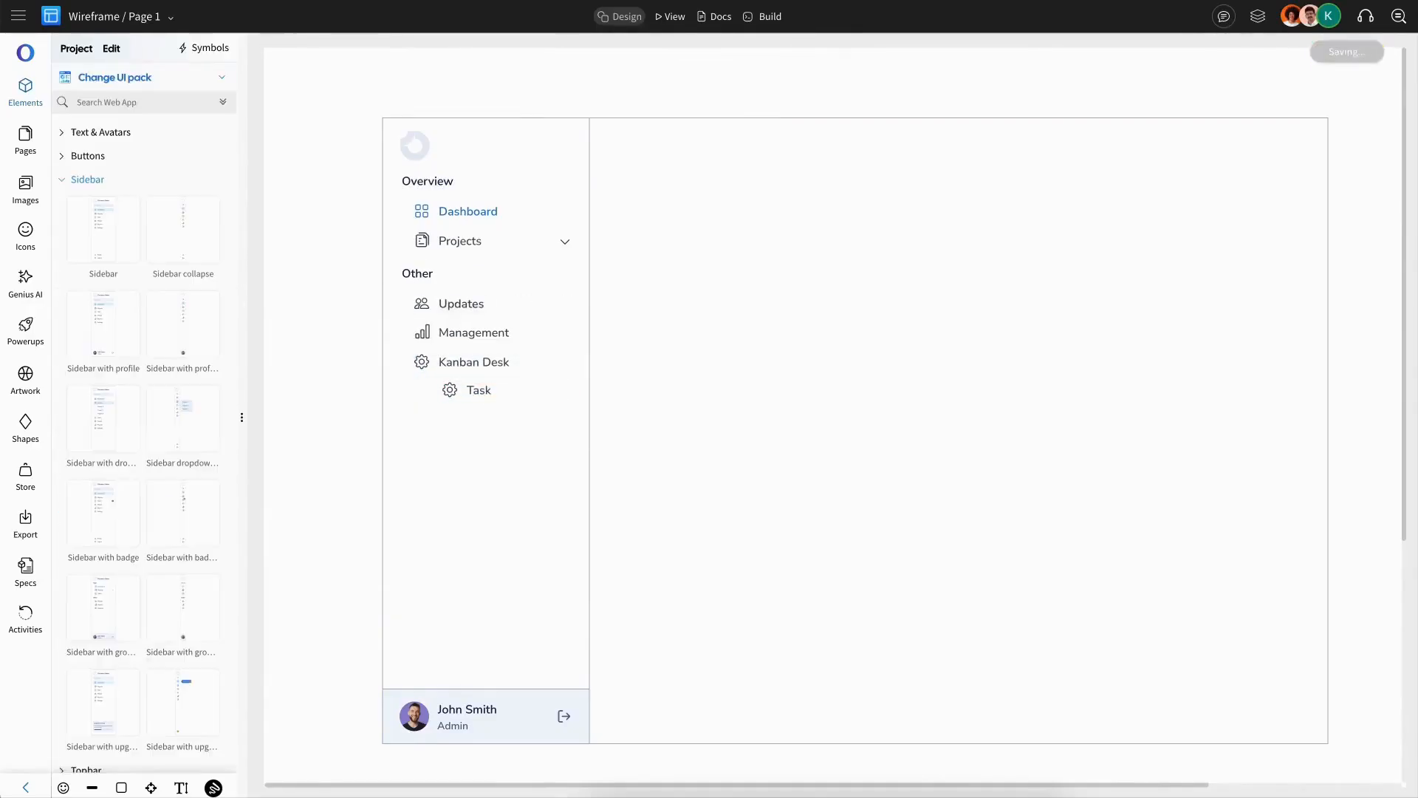
Step: Duplicate the Task menu item and rename the copy to Events
{"action": "left_click", "coordinate": [493, 397]}
{"action": "key", "text": "ctrl+d"}
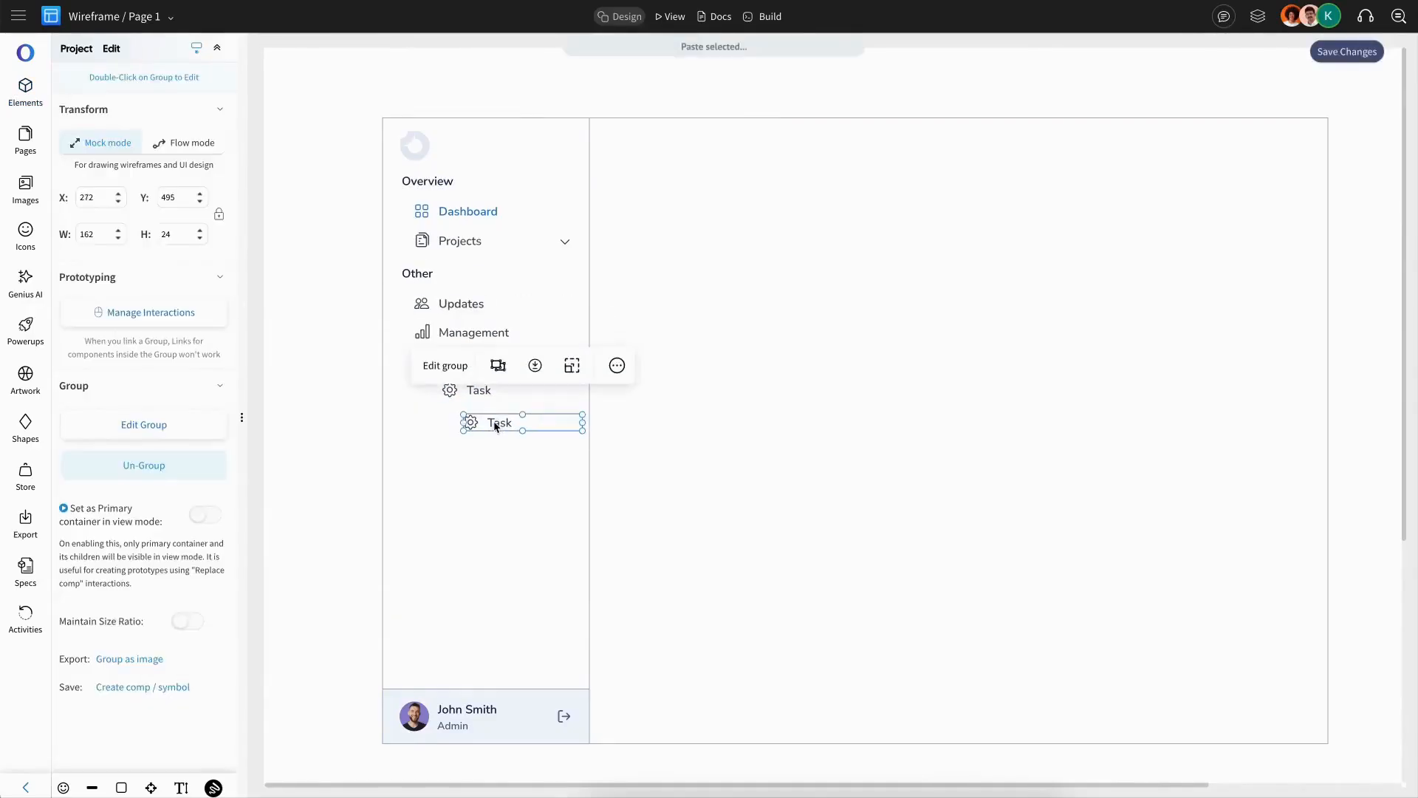
{"action": "double_click", "coordinate": [491, 422]}
{"action": "type", "text": "Eve"}
{"action": "type", "text": "nts"}
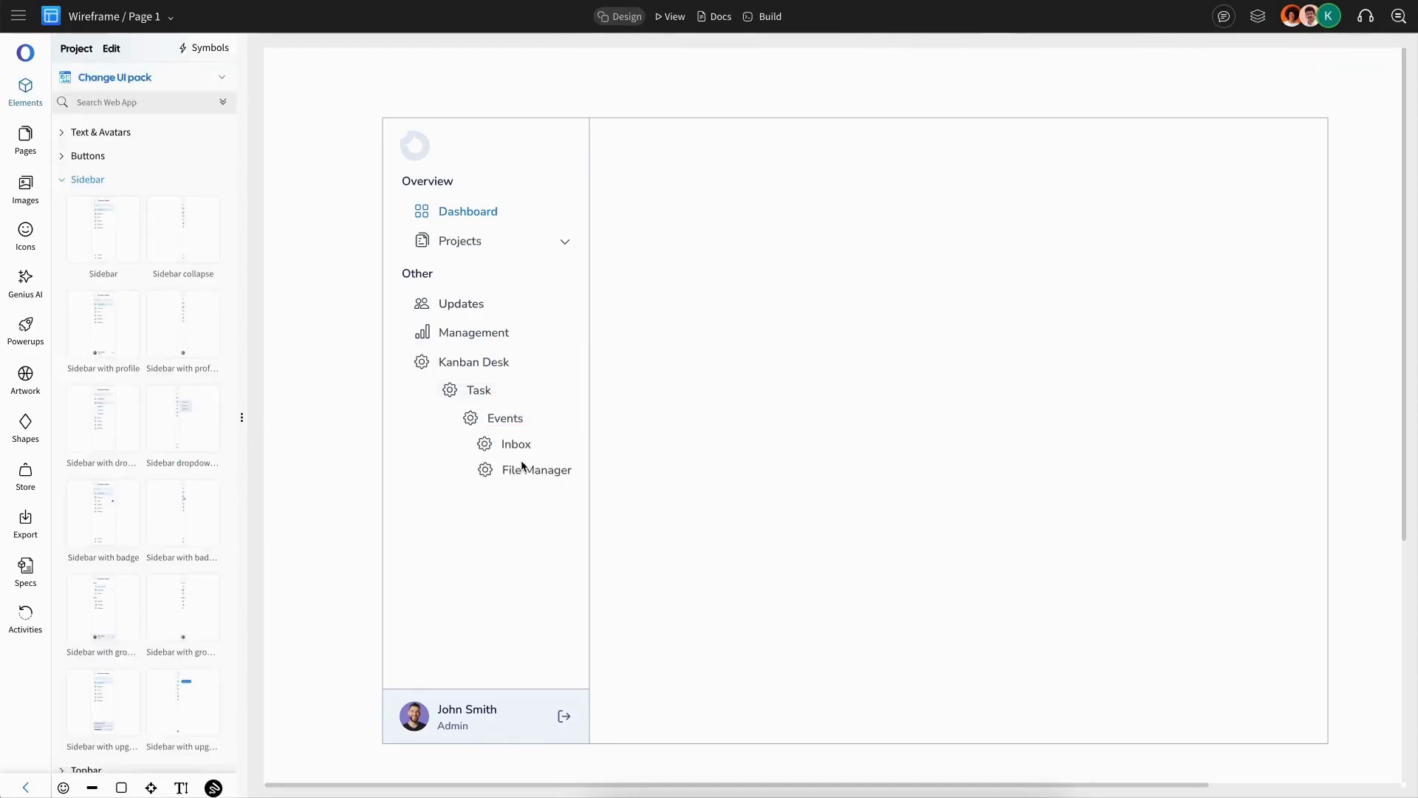
Step: Select the lower section's menu items, align them left and distribute them evenly
{"action": "left_click_drag", "start_coordinate": [601, 481], "coordinate": [412, 292]}
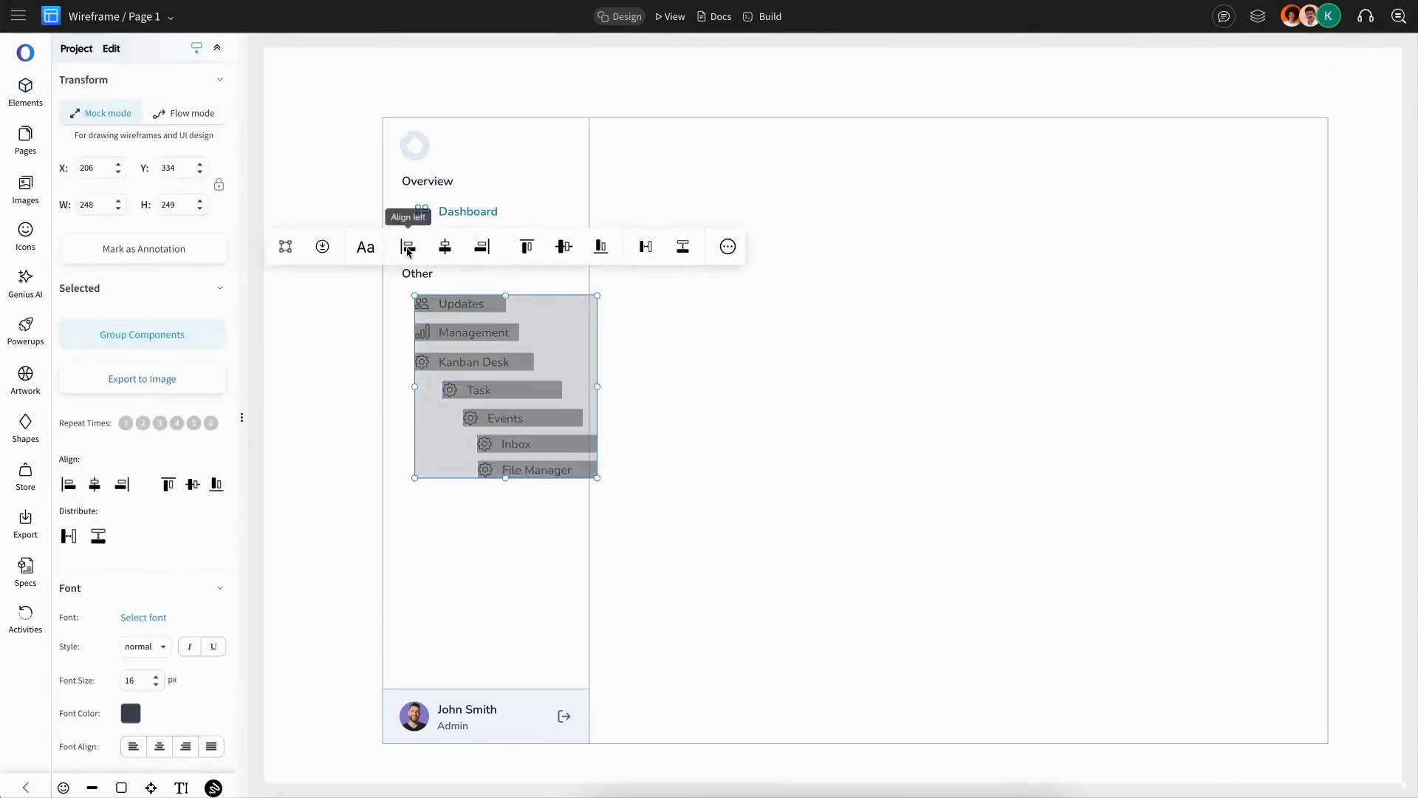
{"action": "left_click", "coordinate": [407, 247]}
{"action": "left_click", "coordinate": [682, 246]}
{"action": "key", "text": "Escape"}
Step: Rename the 'Other' section heading to Navigation
{"action": "left_click", "coordinate": [435, 279]}
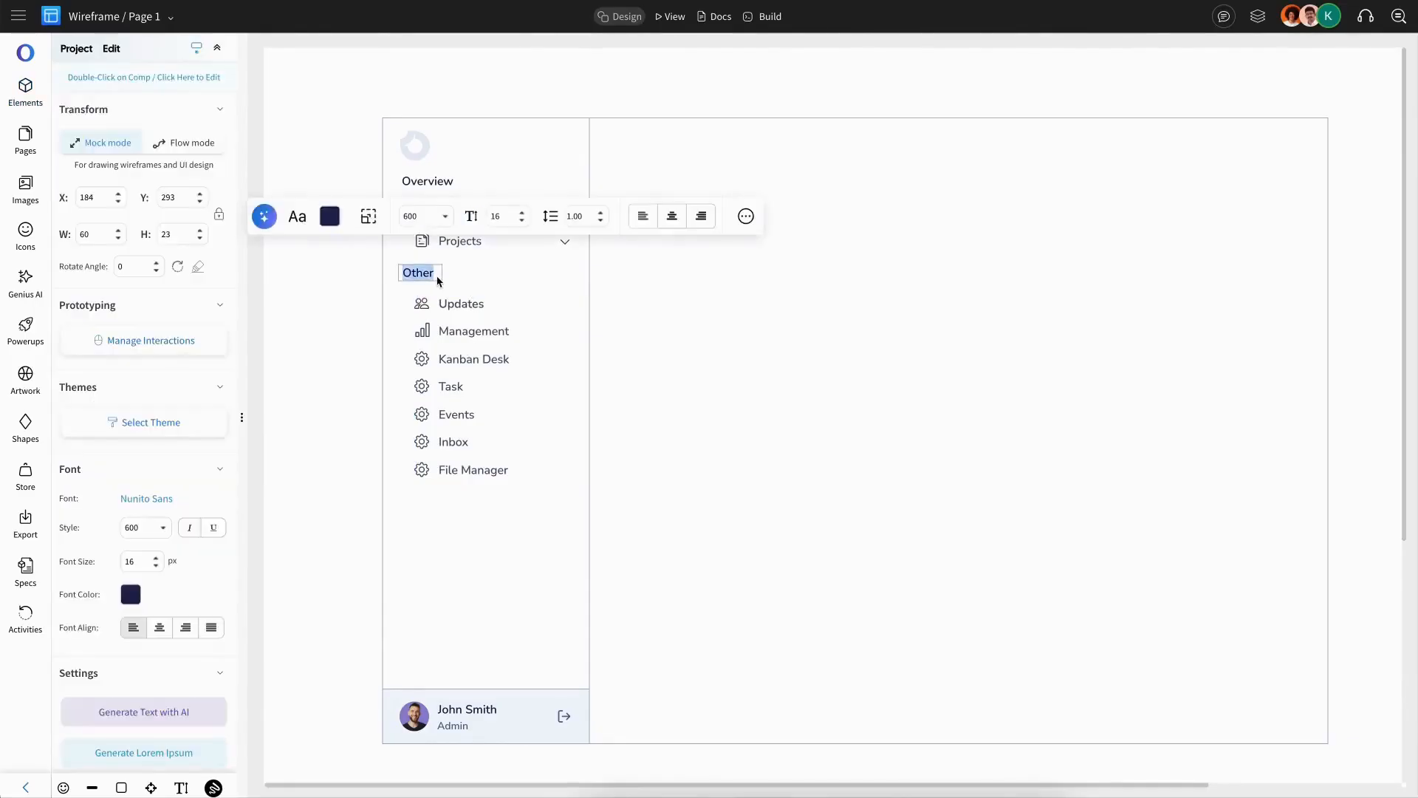
{"action": "double_click", "coordinate": [437, 280]}
{"action": "type", "text": "Na"}
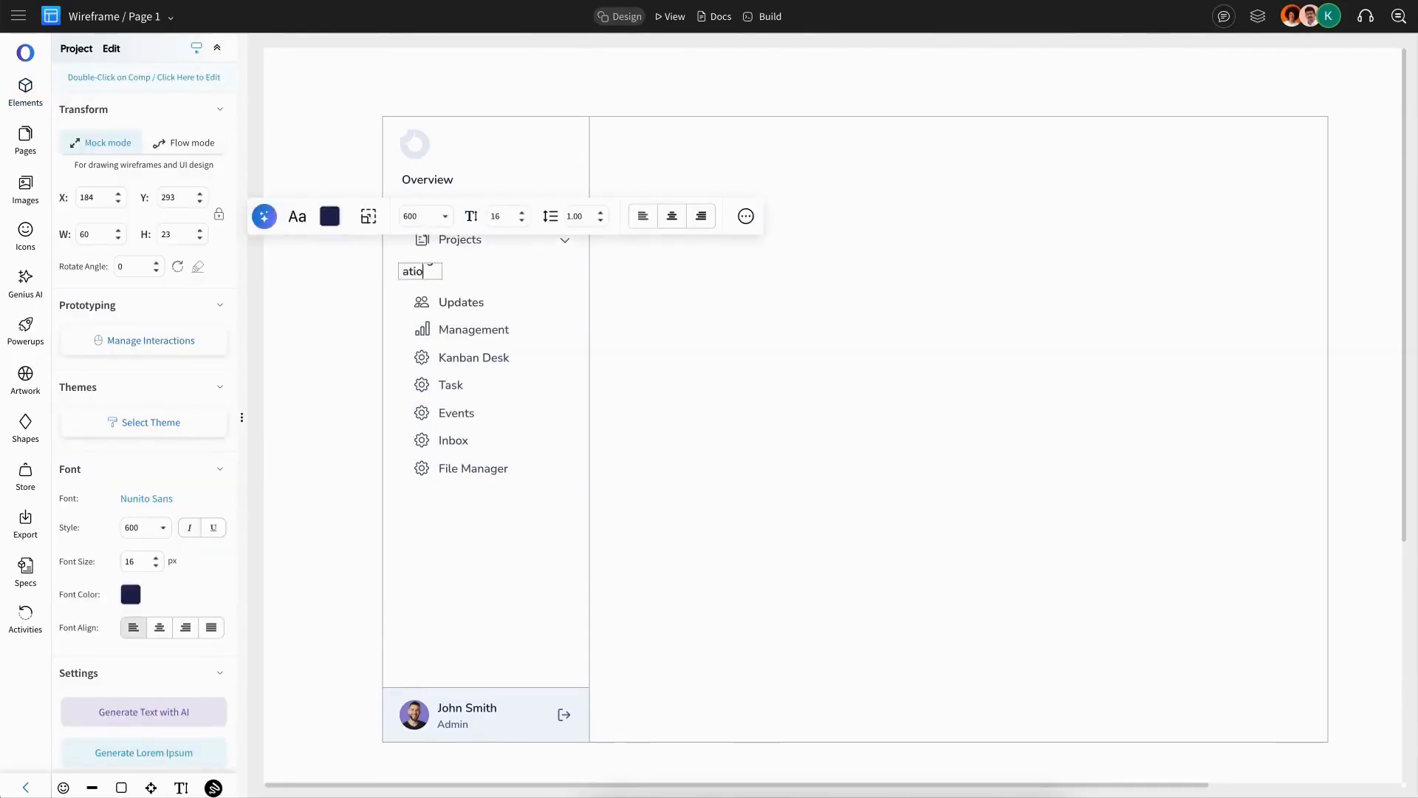
{"action": "type", "text": "vigation"}
{"action": "left_click", "coordinate": [481, 118]}
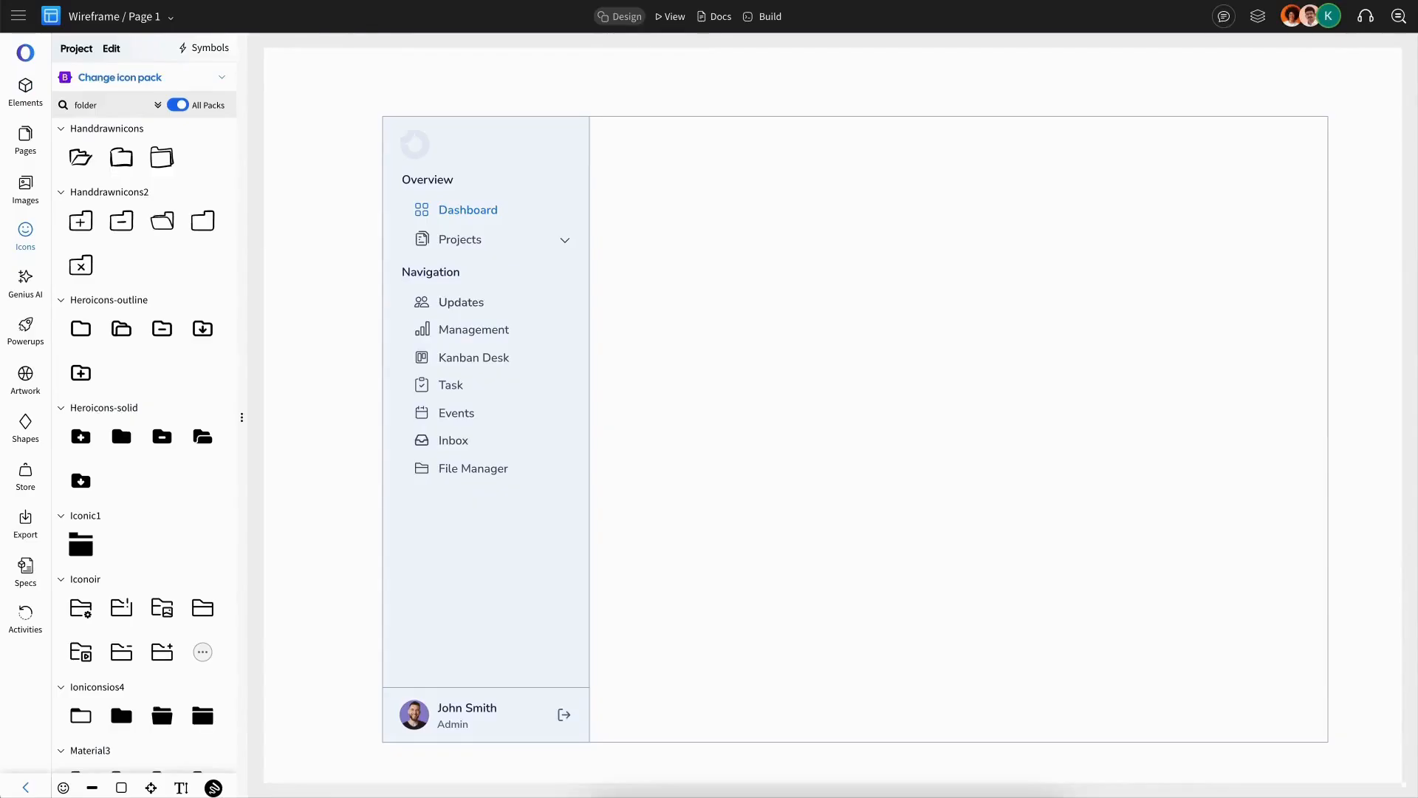
{"action": "scroll", "coordinate": [1260, 397], "scroll_direction": "right", "scroll_amount": 1}
{"action": "scroll", "coordinate": [1260, 398], "scroll_direction": "left", "scroll_amount": 1}
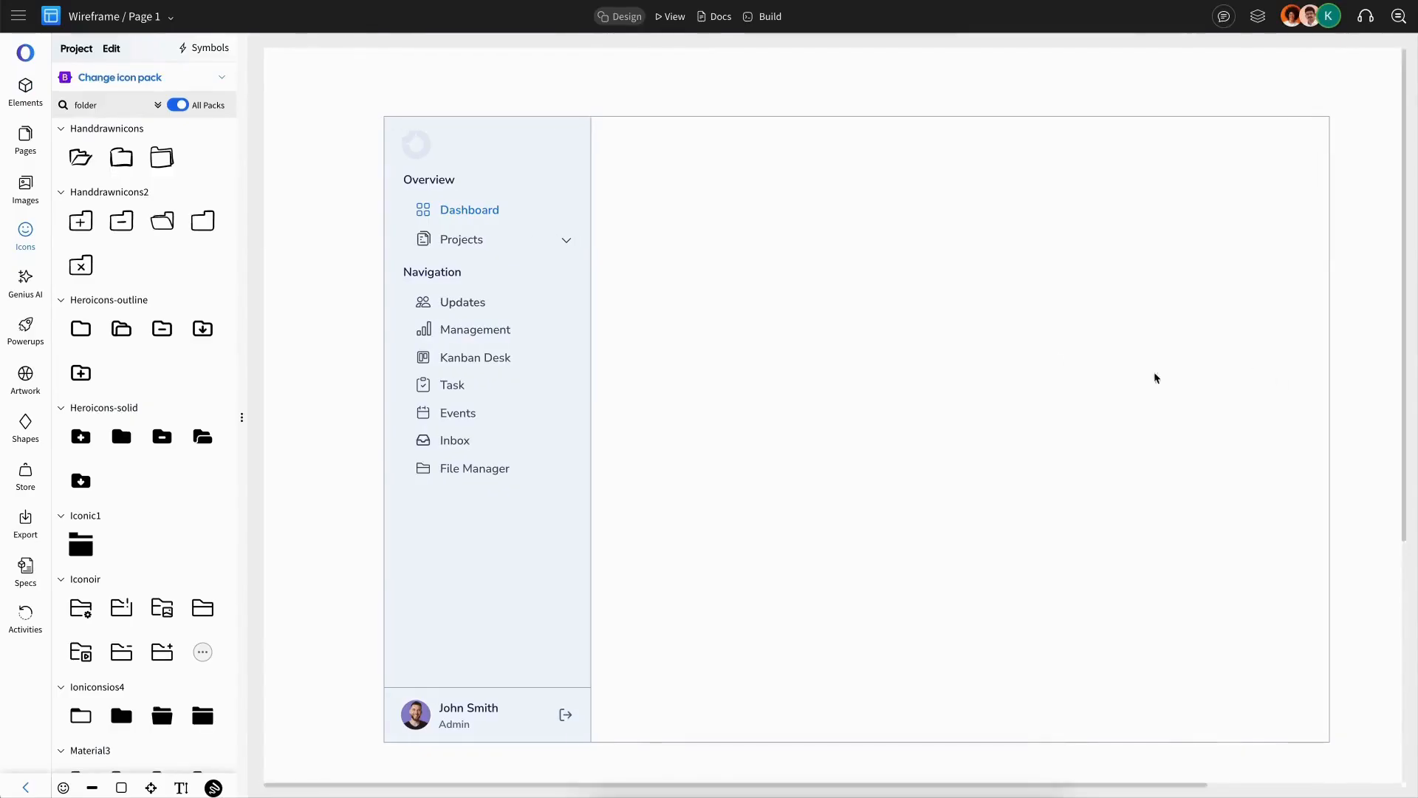
{"action": "left_click", "coordinate": [25, 89]}
{"action": "left_click", "coordinate": [87, 178]}
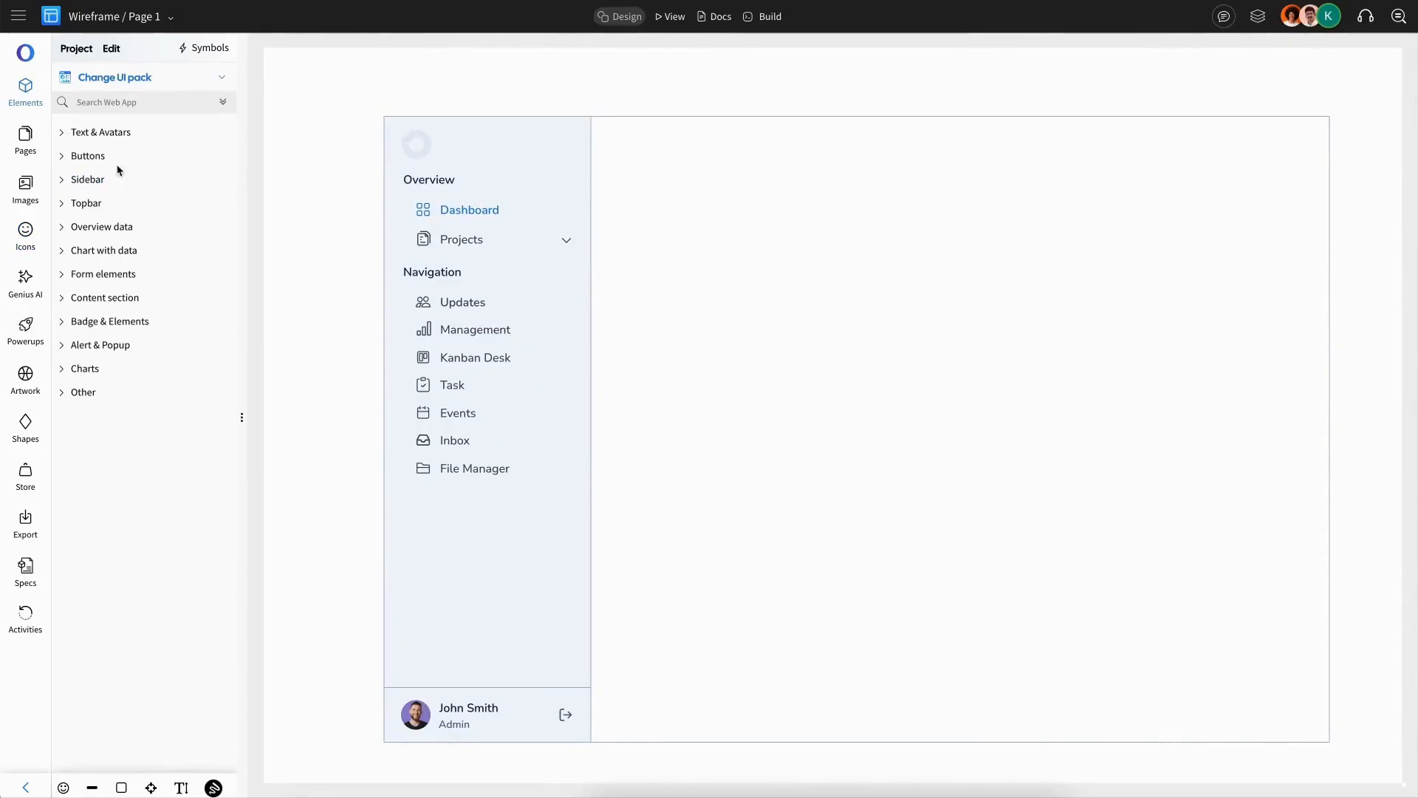
{"action": "left_click", "coordinate": [78, 391]}
Step: Copy the Overview heading into the top bar and retype it as Dashboard
{"action": "left_click", "coordinate": [450, 184]}
{"action": "key", "text": "ctrl+c"}
{"action": "key", "text": "ctrl+v"}
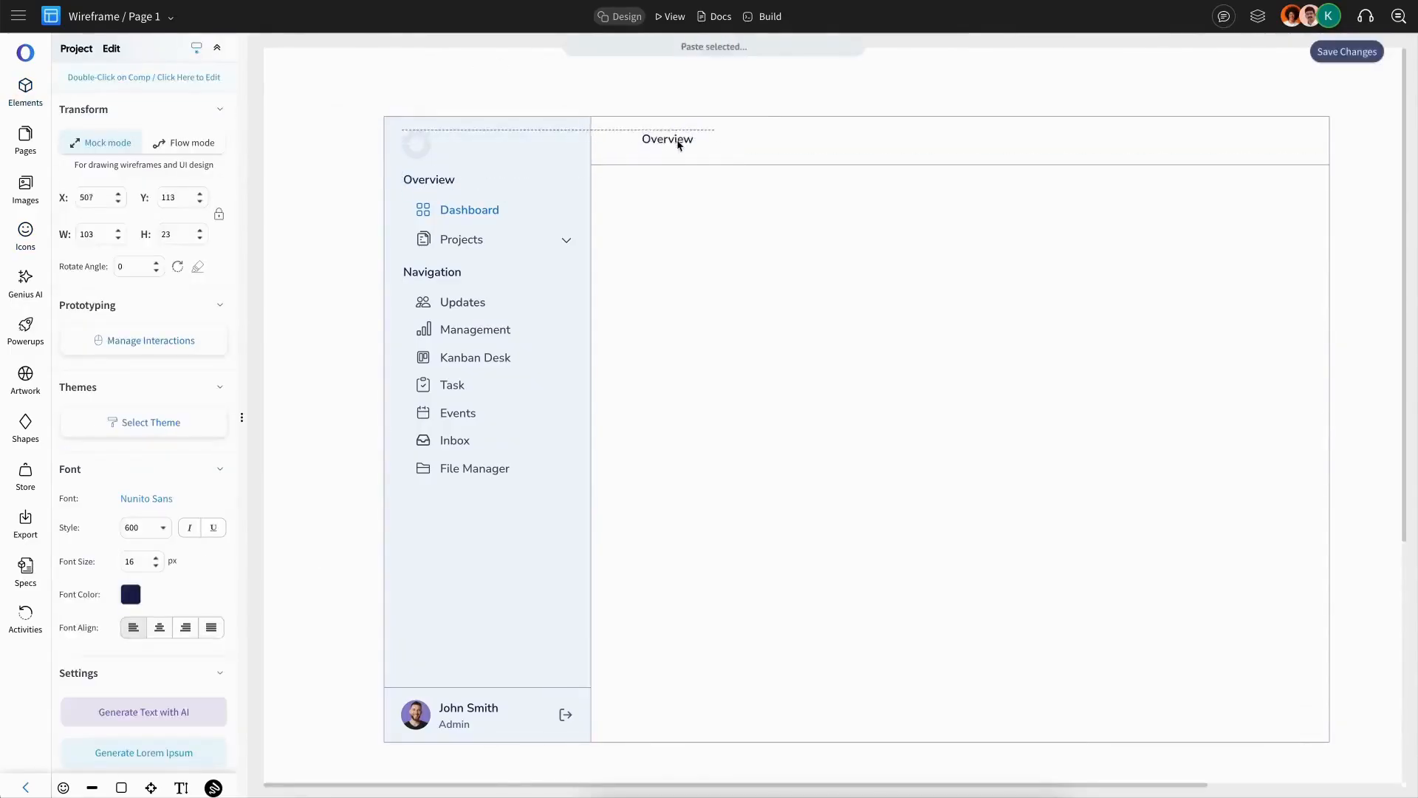
{"action": "double_click", "coordinate": [655, 142]}
{"action": "type", "text": "Dashboar"}
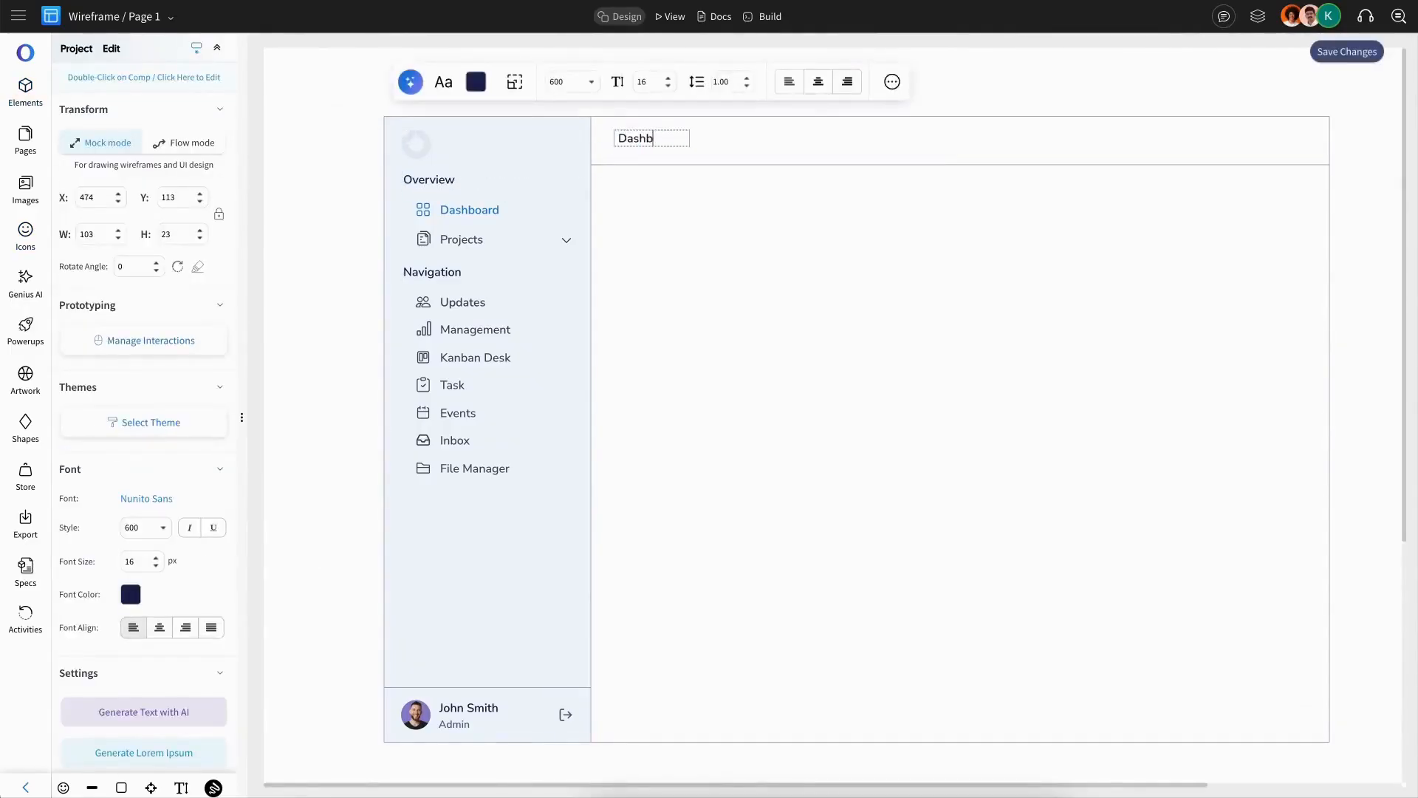
Step: Increase the Dashboard title's font size and move it to the left end of the top bar
{"action": "left_click", "coordinate": [669, 79]}
{"action": "left_click", "coordinate": [669, 79]}
{"action": "left_click_drag", "start_coordinate": [690, 146], "coordinate": [653, 142]}
{"action": "left_click", "coordinate": [333, 189]}
Step: Search the icon library for a search icon and place the Iconoir one near the top bar's right end
{"action": "left_click", "coordinate": [27, 236]}
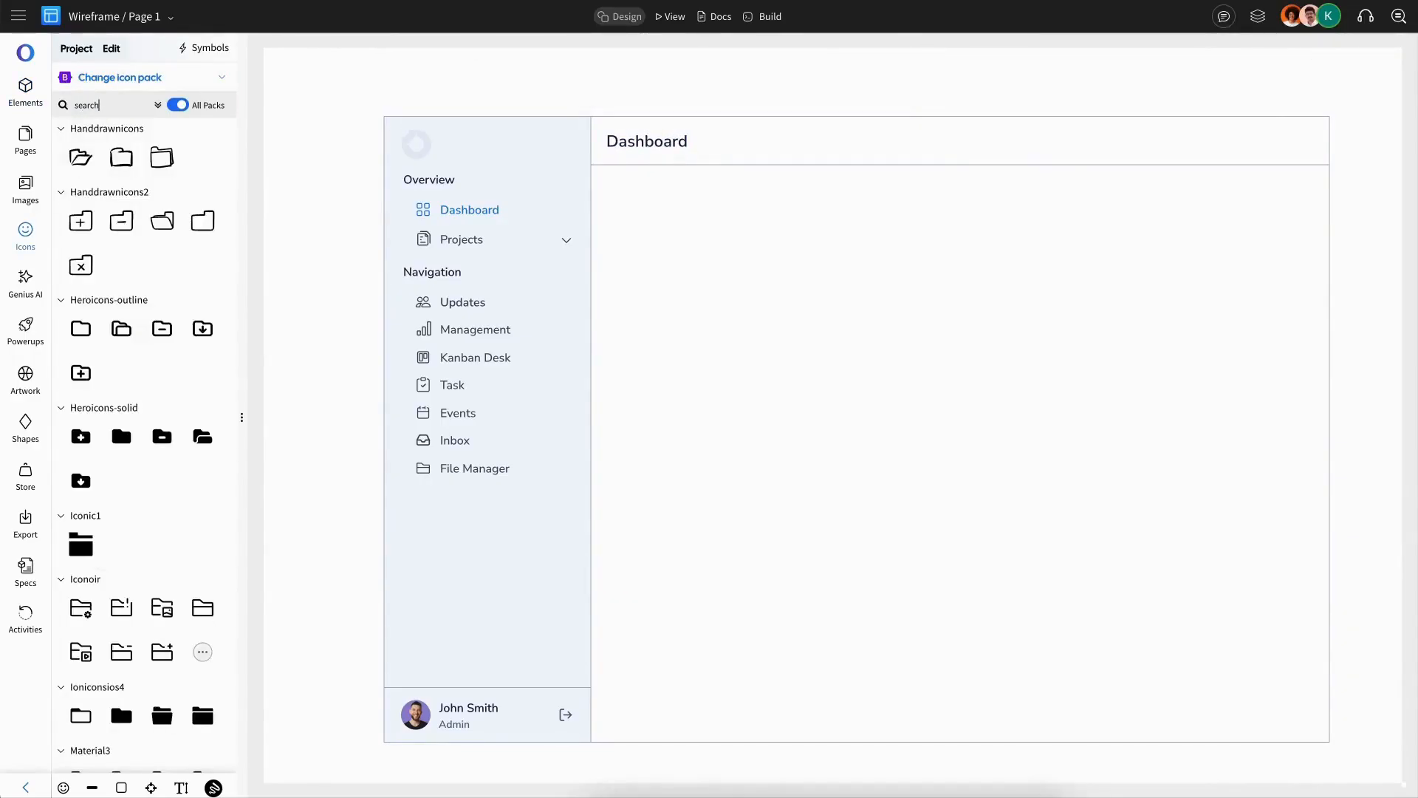
{"action": "scroll", "coordinate": [145, 423], "scroll_direction": "down", "scroll_amount": 5}
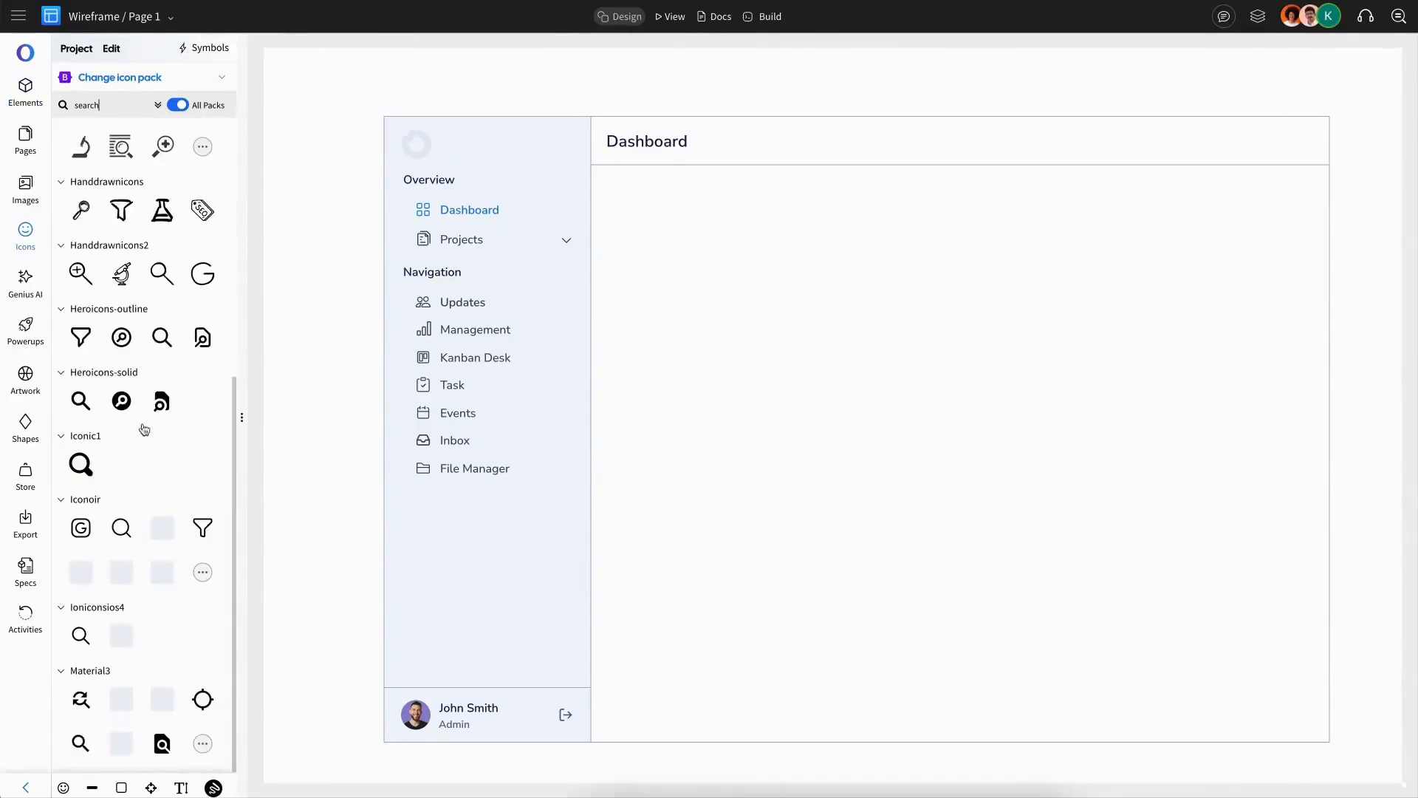
{"action": "left_click", "coordinate": [121, 528]}
{"action": "left_click_drag", "start_coordinate": [324, 98], "coordinate": [1158, 144]}
{"action": "left_click_drag", "start_coordinate": [1156, 153], "coordinate": [1147, 145]}
{"action": "left_click_drag", "start_coordinate": [1142, 139], "coordinate": [1208, 141]}
Step: Add a bell icon beside the search icon by duplicating it and swapping in a bell, then group both icons
{"action": "key", "text": "ctrl+c"}
{"action": "key", "text": "ctrl+v"}
{"action": "left_click", "coordinate": [968, 85]}
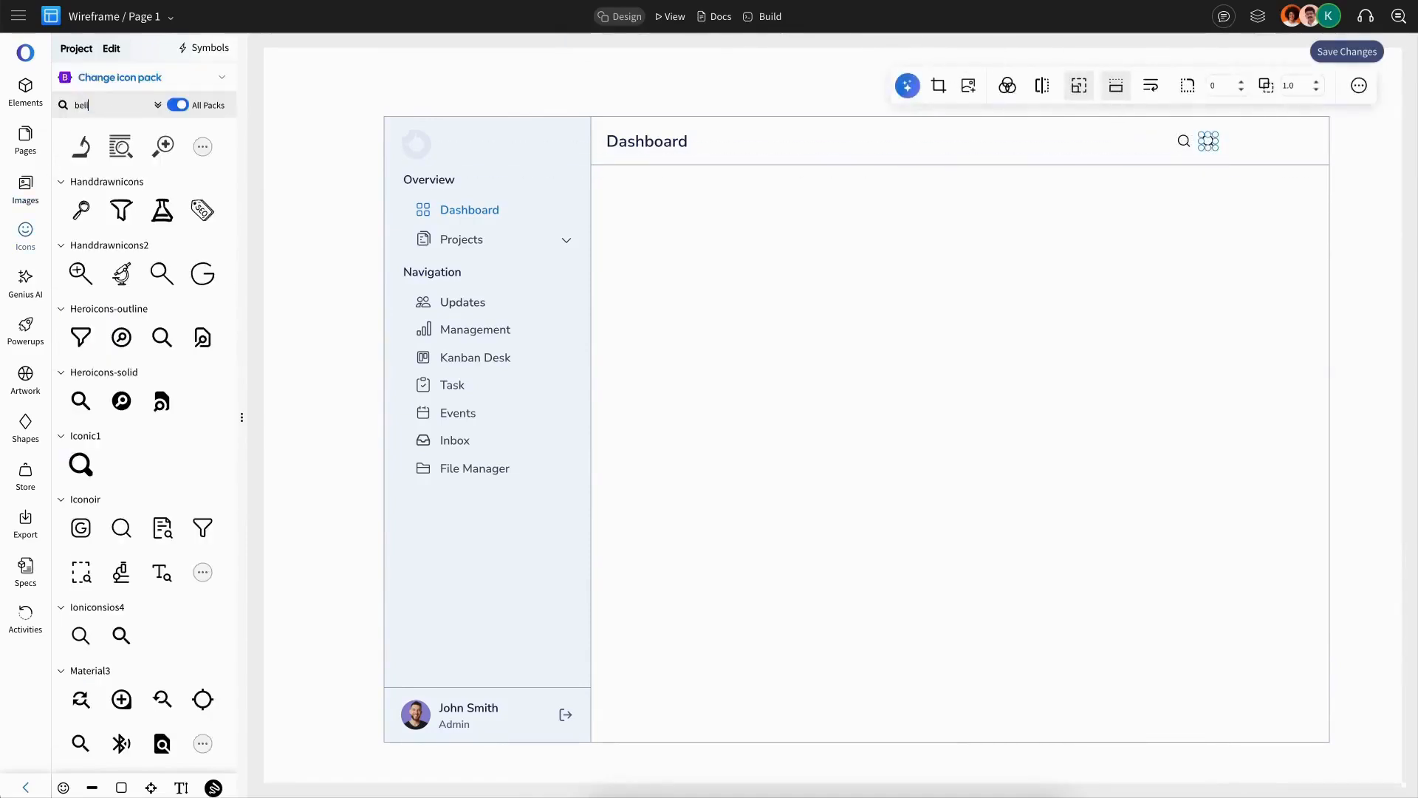
{"action": "scroll", "coordinate": [142, 587], "scroll_direction": "down", "scroll_amount": 5}
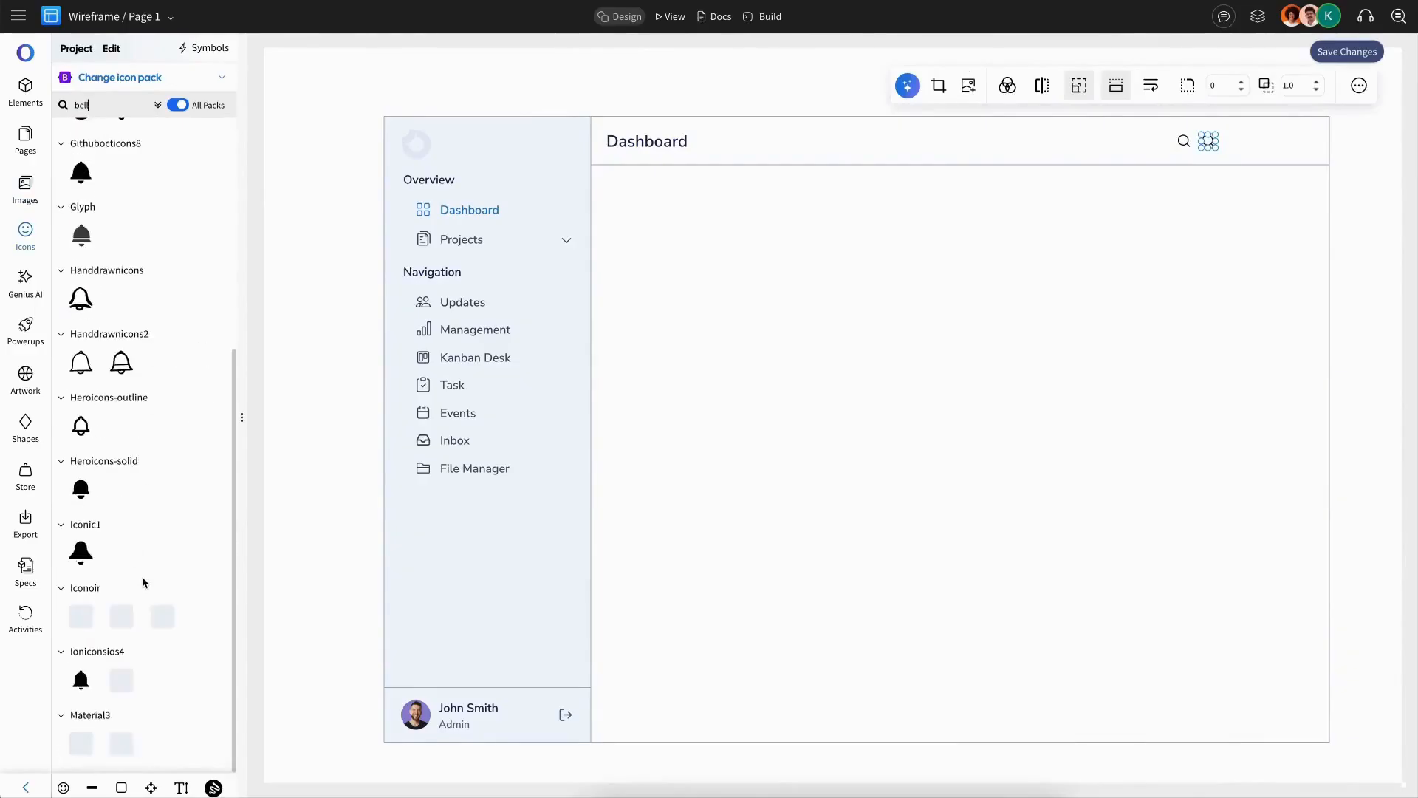
{"action": "left_click_drag", "start_coordinate": [81, 615], "coordinate": [1203, 143]}
{"action": "left_click", "coordinate": [1208, 143], "text": "shift"}
{"action": "key", "text": "ctrl+g"}
Step: Add a button with icon from the Buttons elements to the right end of the top bar
{"action": "left_click", "coordinate": [36, 87]}
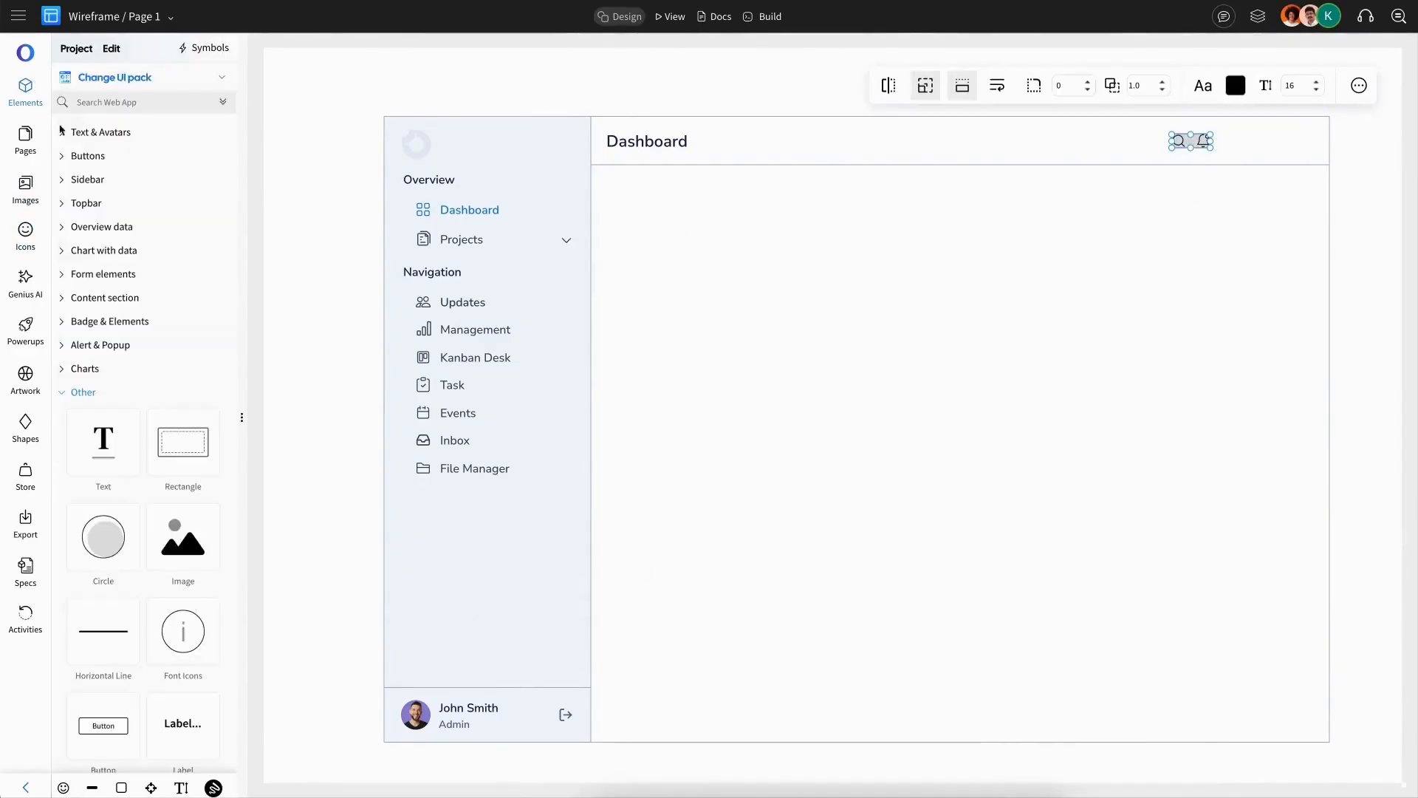
{"action": "left_click", "coordinate": [126, 154]}
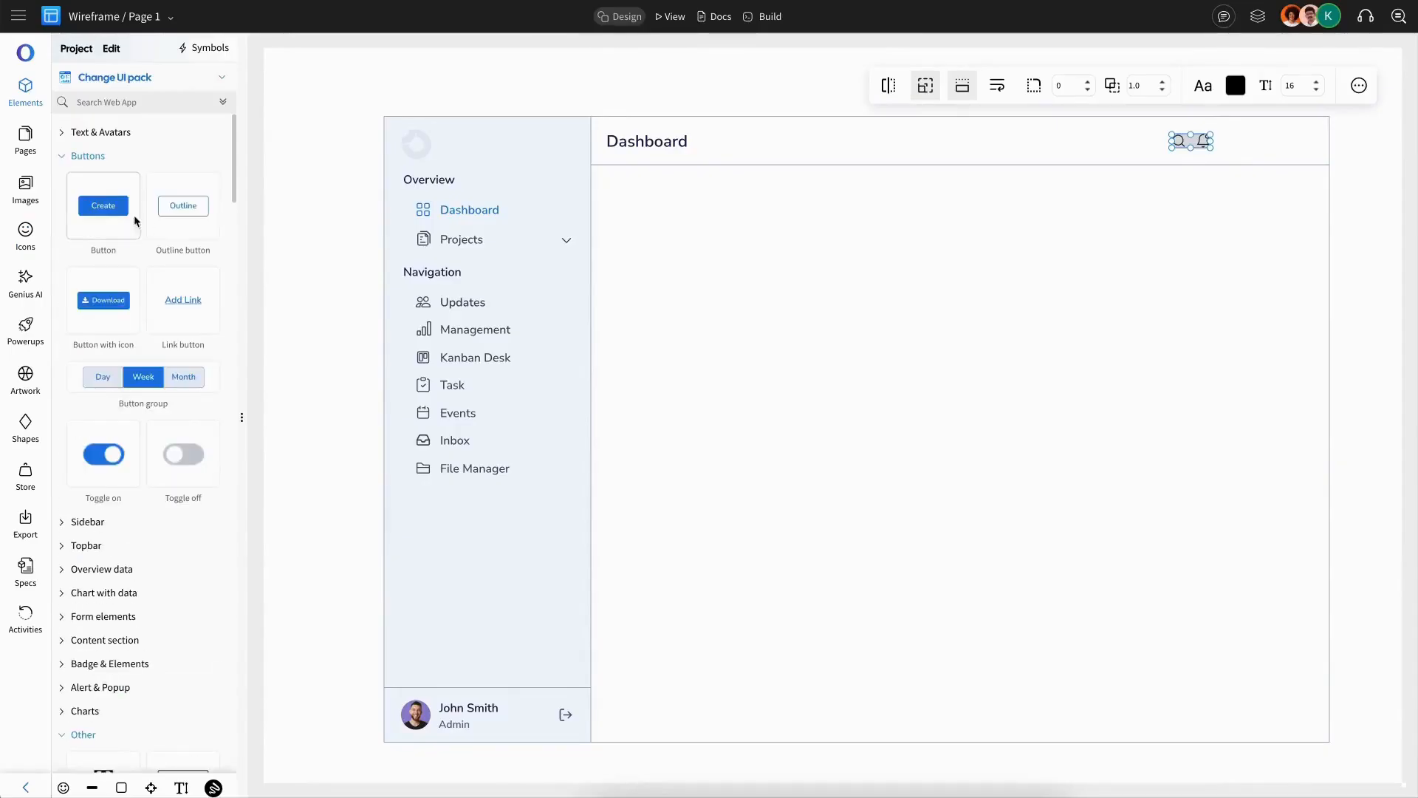
{"action": "left_click_drag", "start_coordinate": [133, 222], "coordinate": [1273, 145]}
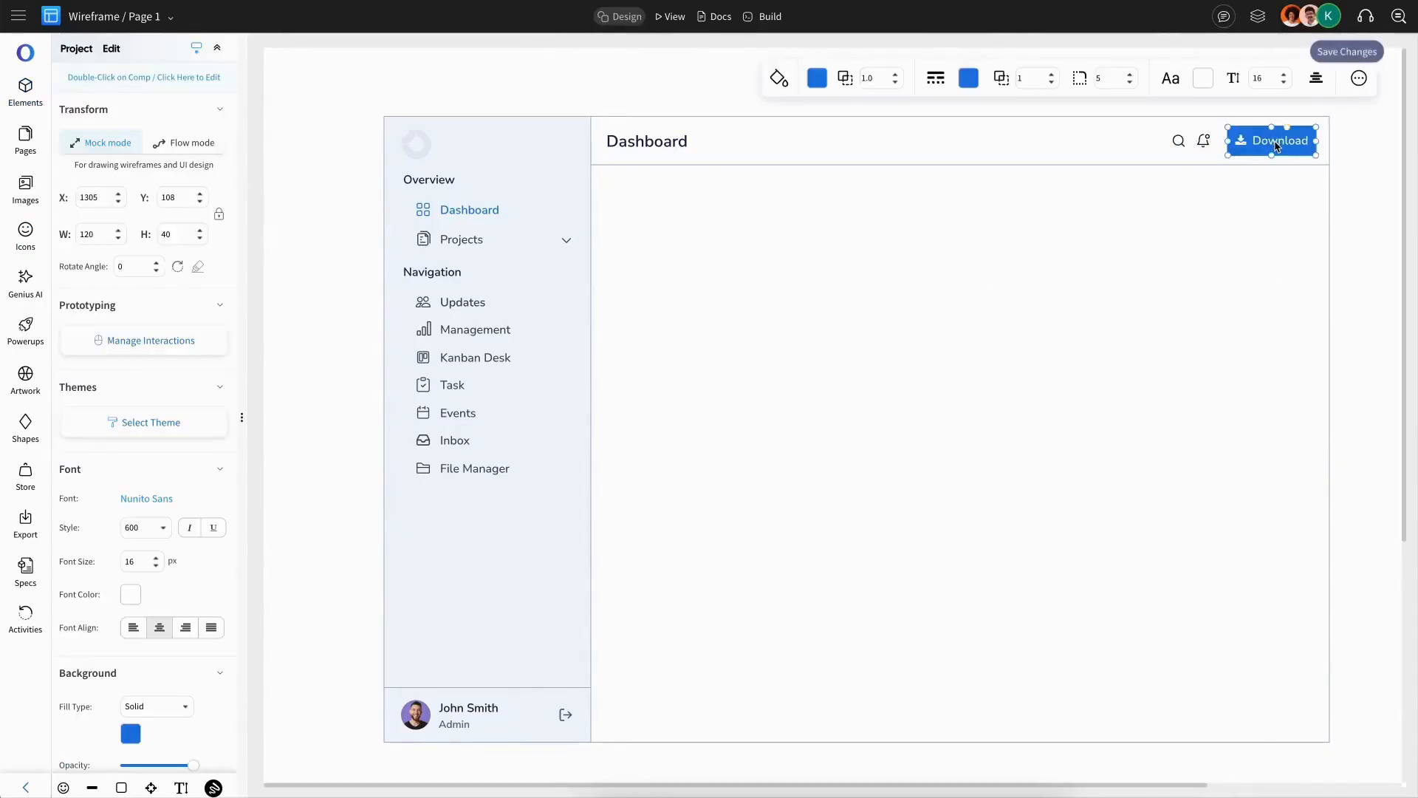
Step: Change the new button's label to Create New
{"action": "double_click", "coordinate": [1274, 142]}
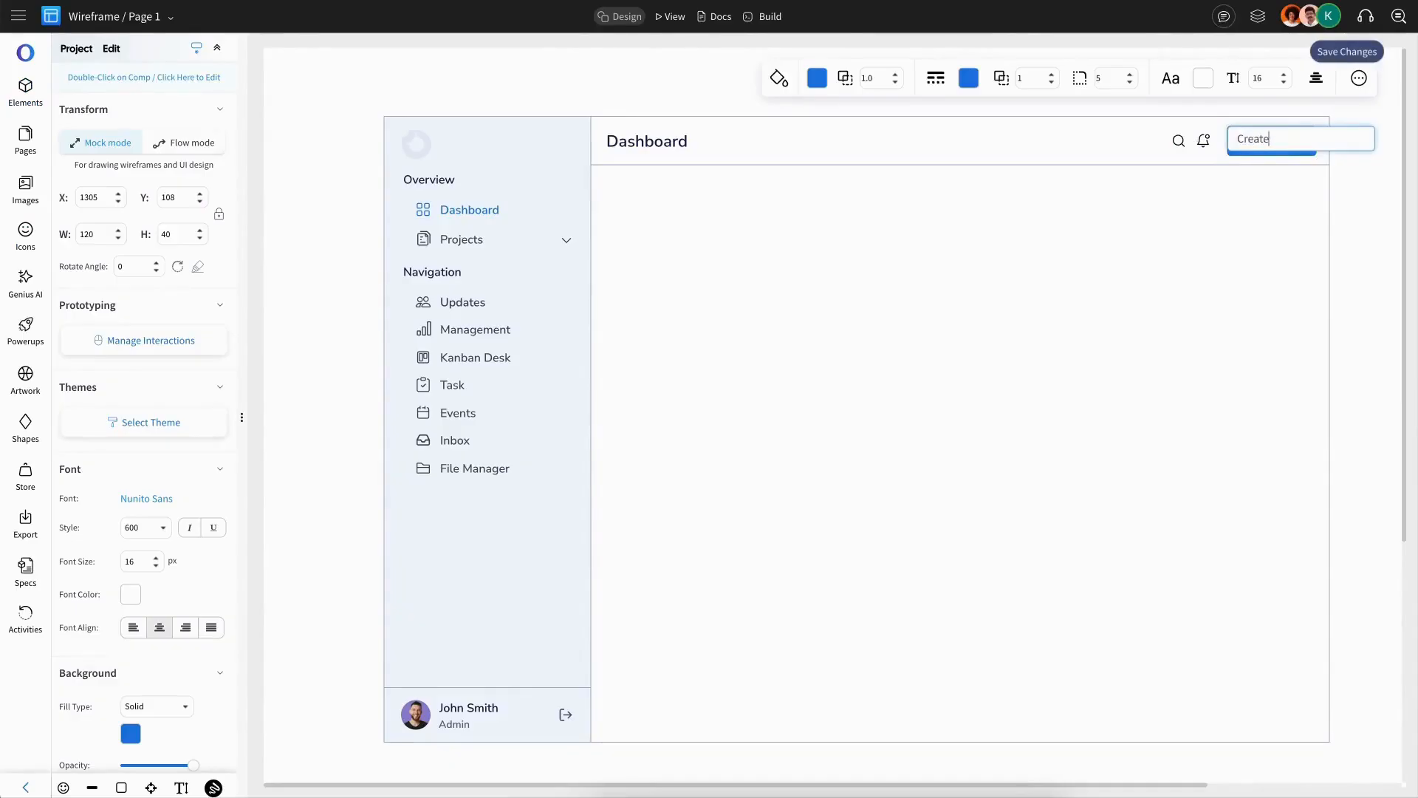
{"action": "type", "text": "Create New"}
{"action": "key", "text": "Escape"}
{"action": "left_click", "coordinate": [1246, 146]}
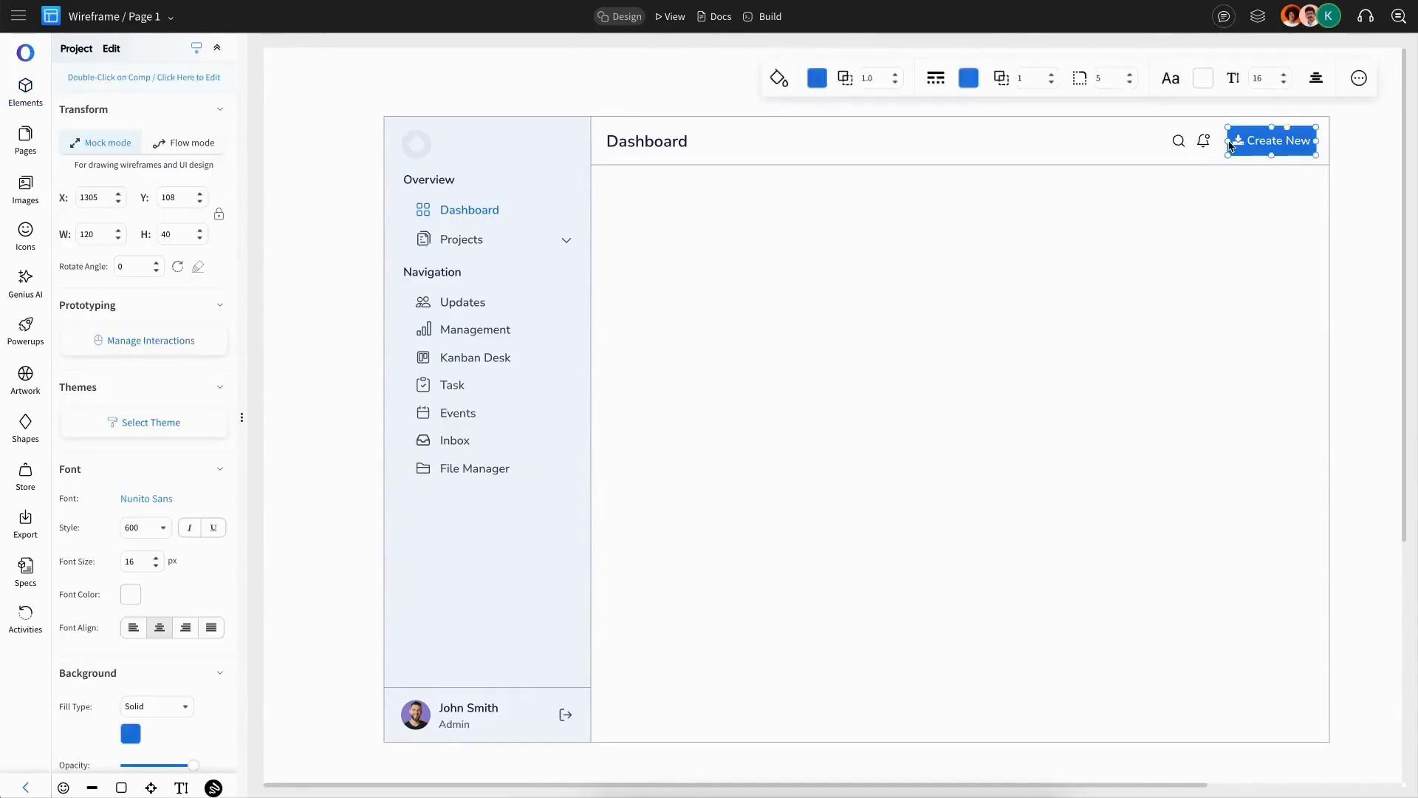
Step: Swap the button's icon for a three-dot more icon found by searching more
{"action": "scroll", "coordinate": [96, 625], "scroll_direction": "down", "scroll_amount": 7}
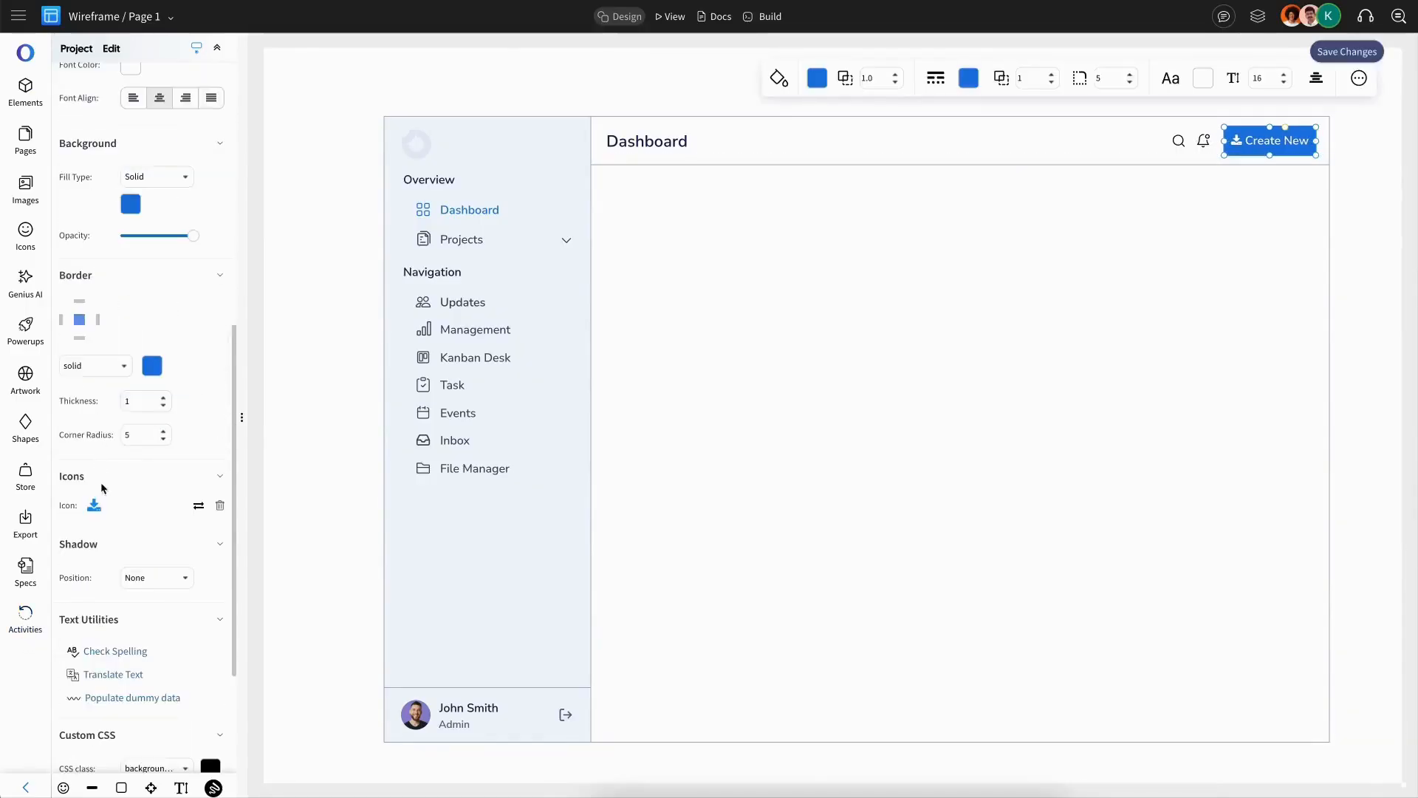
{"action": "left_click", "coordinate": [94, 508]}
{"action": "left_click", "coordinate": [334, 88]}
{"action": "type", "text": "more"}
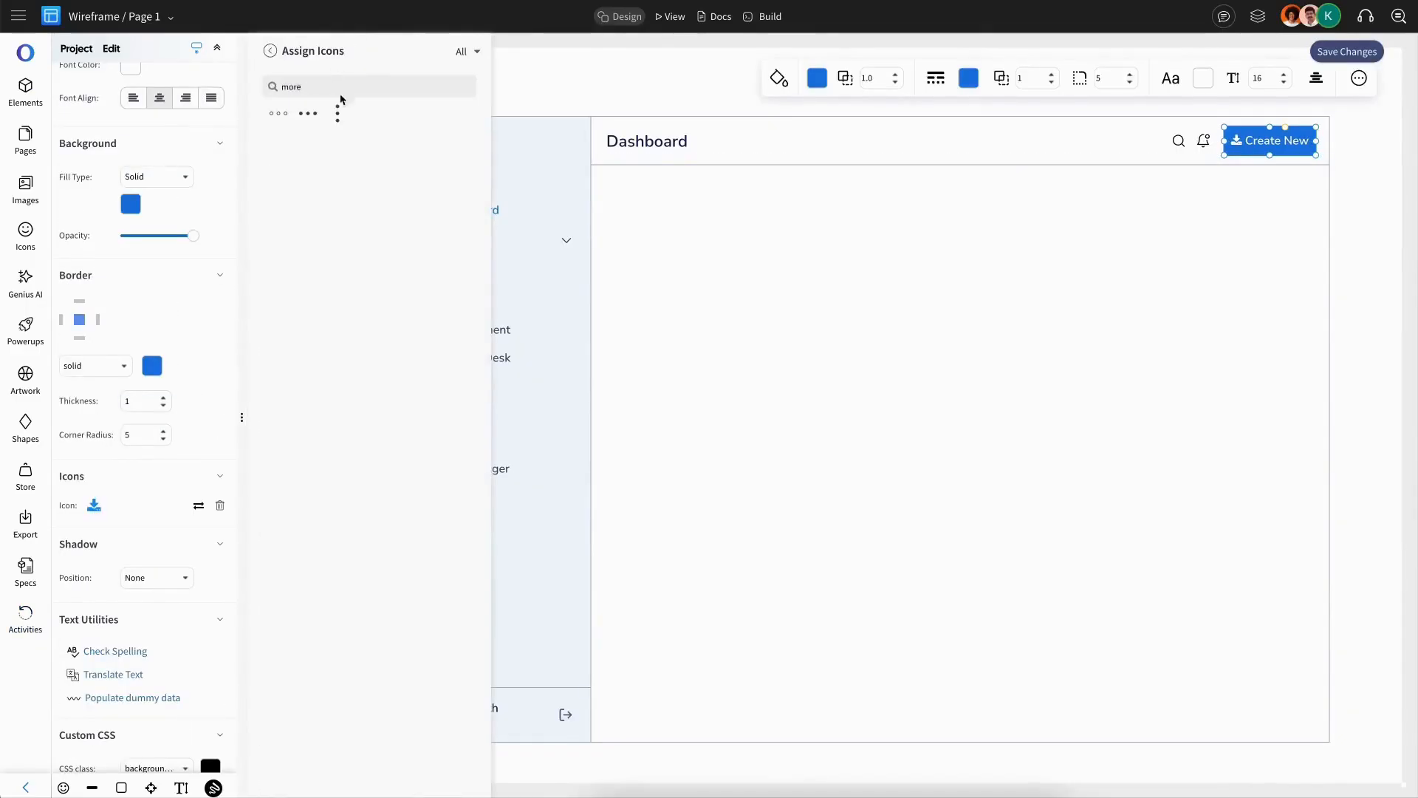
{"action": "left_click", "coordinate": [314, 119]}
{"action": "left_click", "coordinate": [1339, 138]}
{"action": "double_click", "coordinate": [1276, 148]}
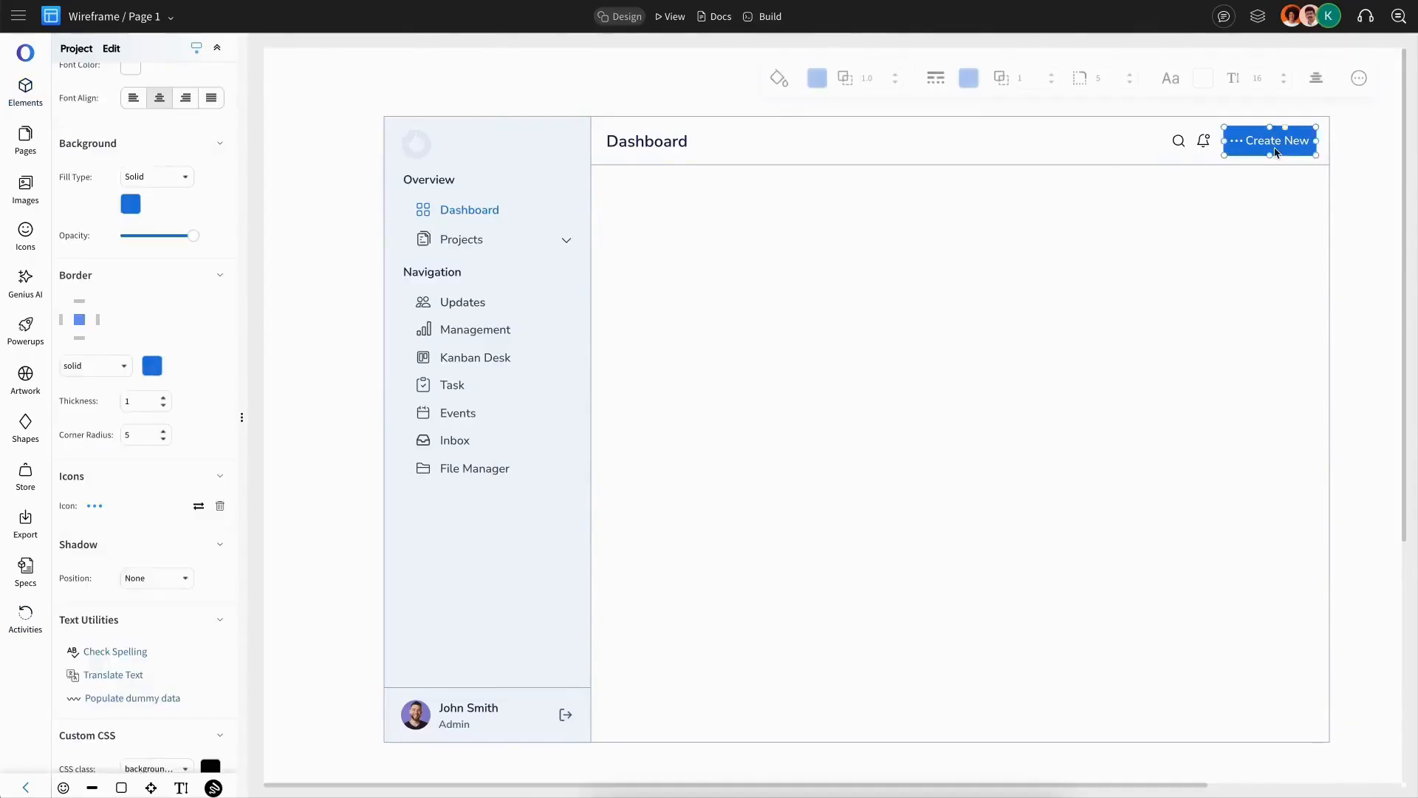
{"action": "key", "text": "Return"}
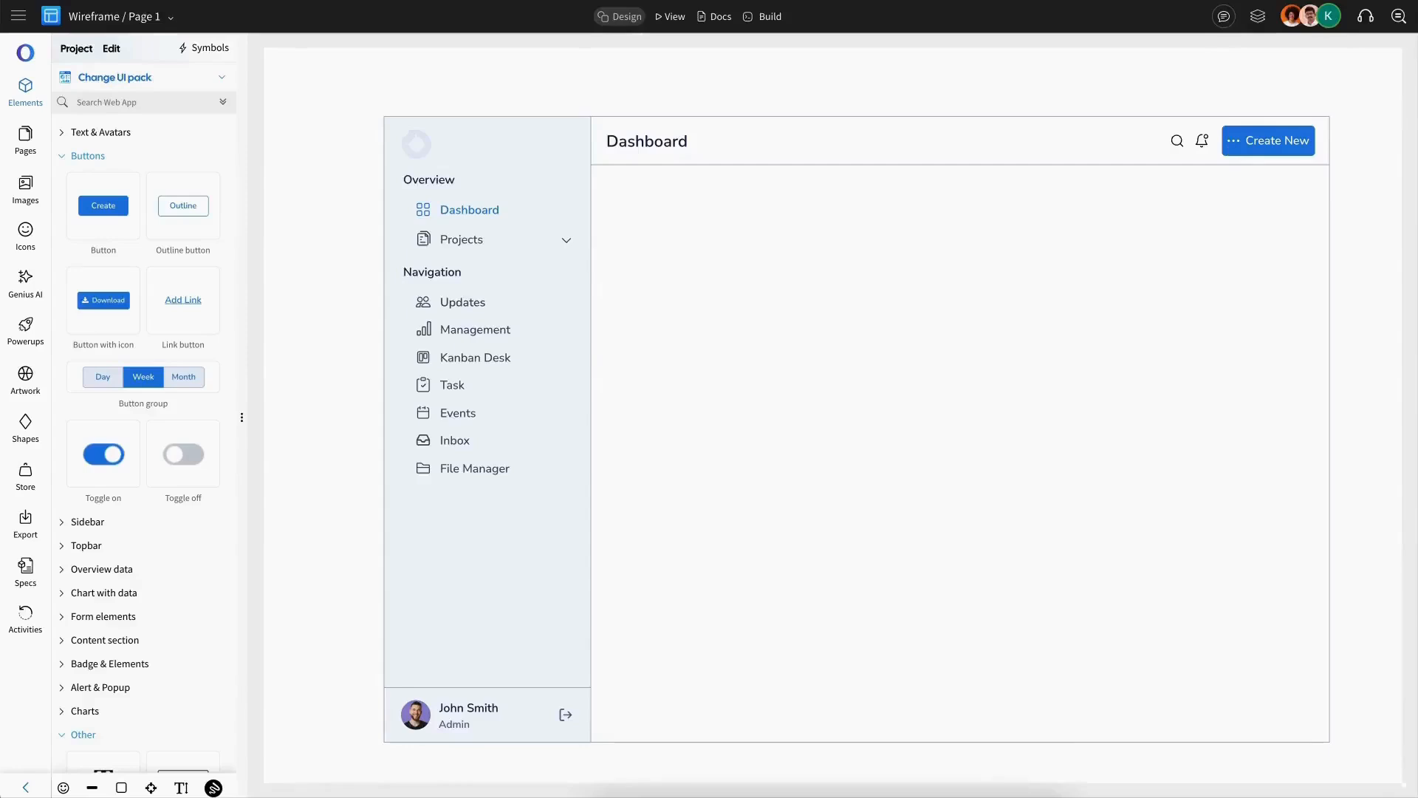
Step: Add a Welcome, John Smith heading with a Check out latest updates subtitle below the top bar
{"action": "double_click", "coordinate": [676, 155]}
{"action": "key", "text": "ctrl+c"}
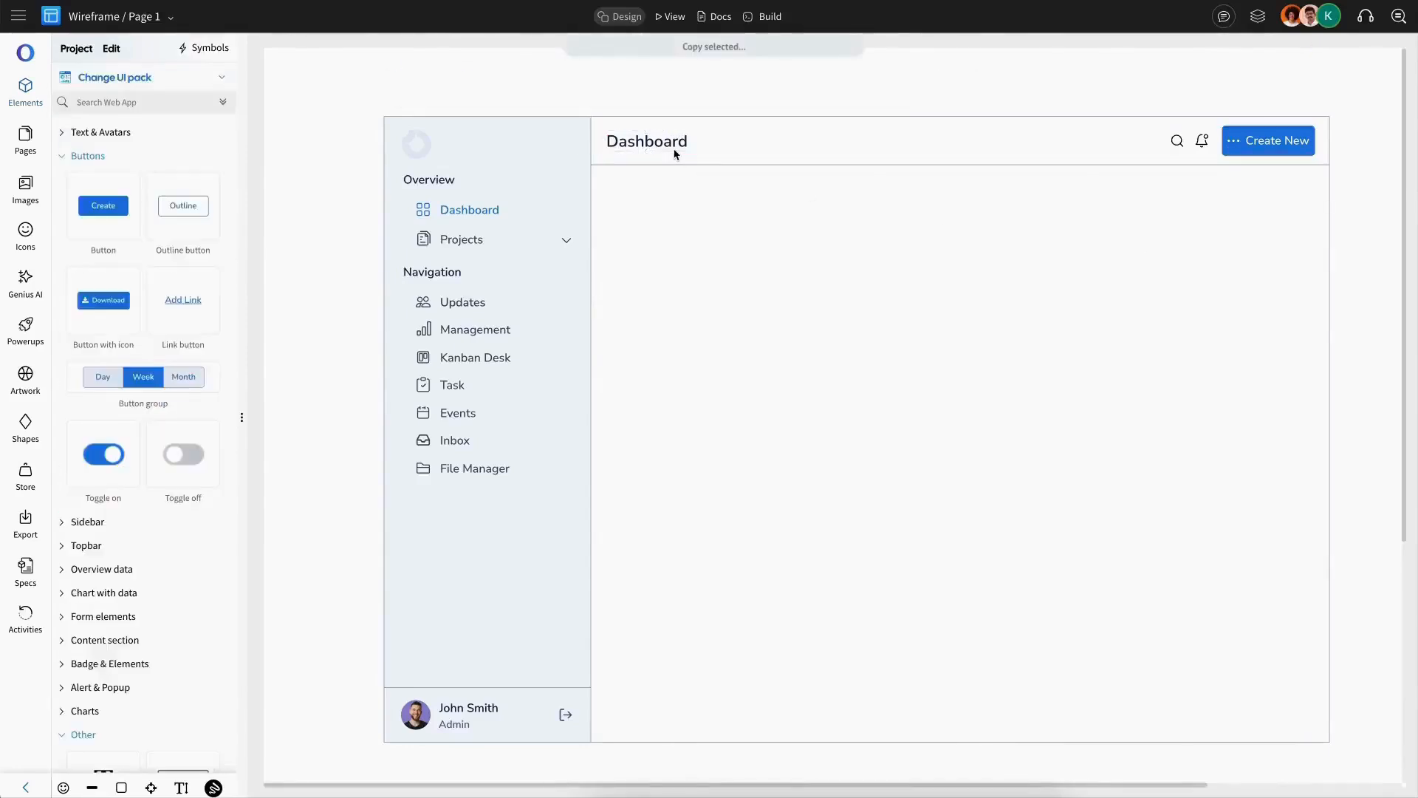
{"action": "key", "text": "ctrl+v"}
{"action": "left_click_drag", "start_coordinate": [660, 151], "coordinate": [652, 196]}
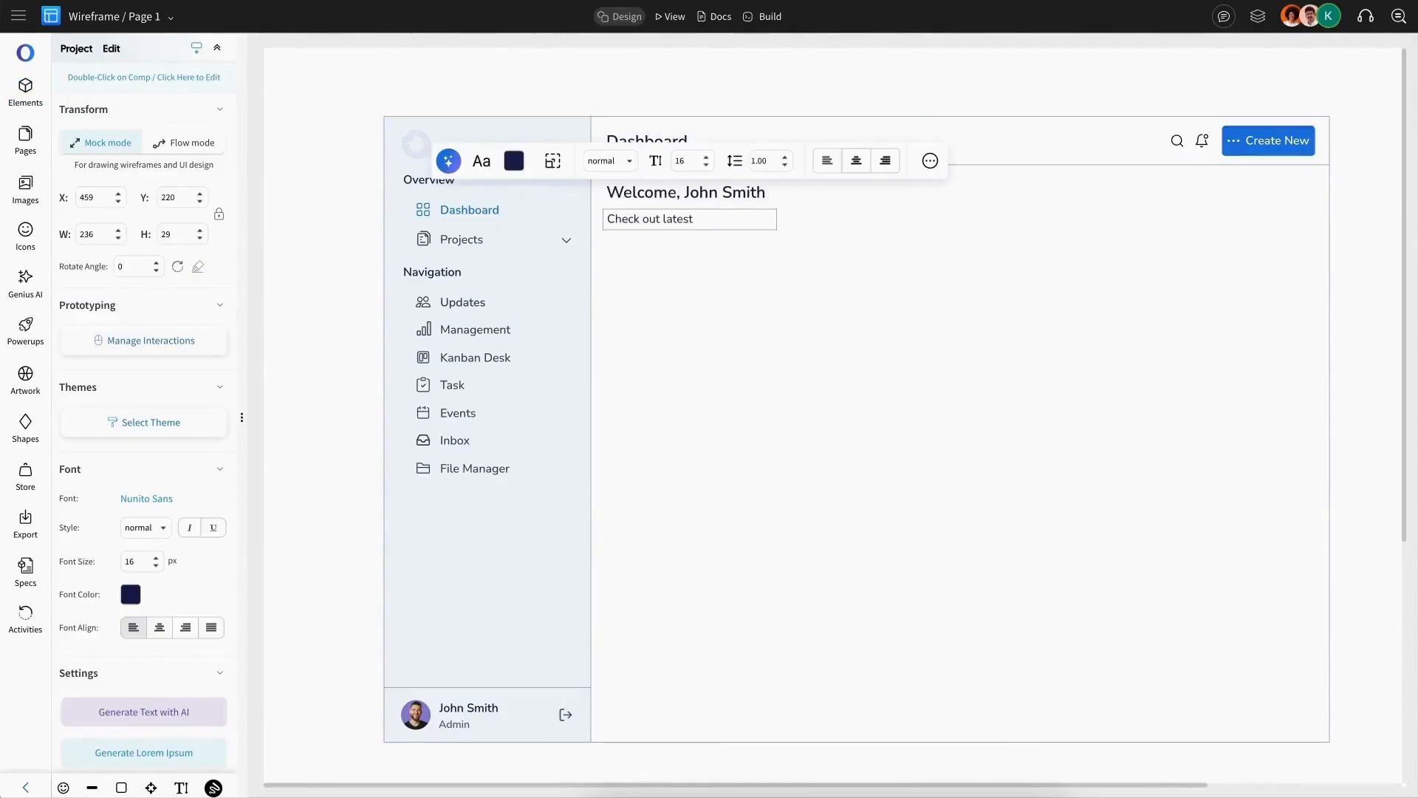
{"action": "type", "text": "s"}
{"action": "key", "text": "Escape"}
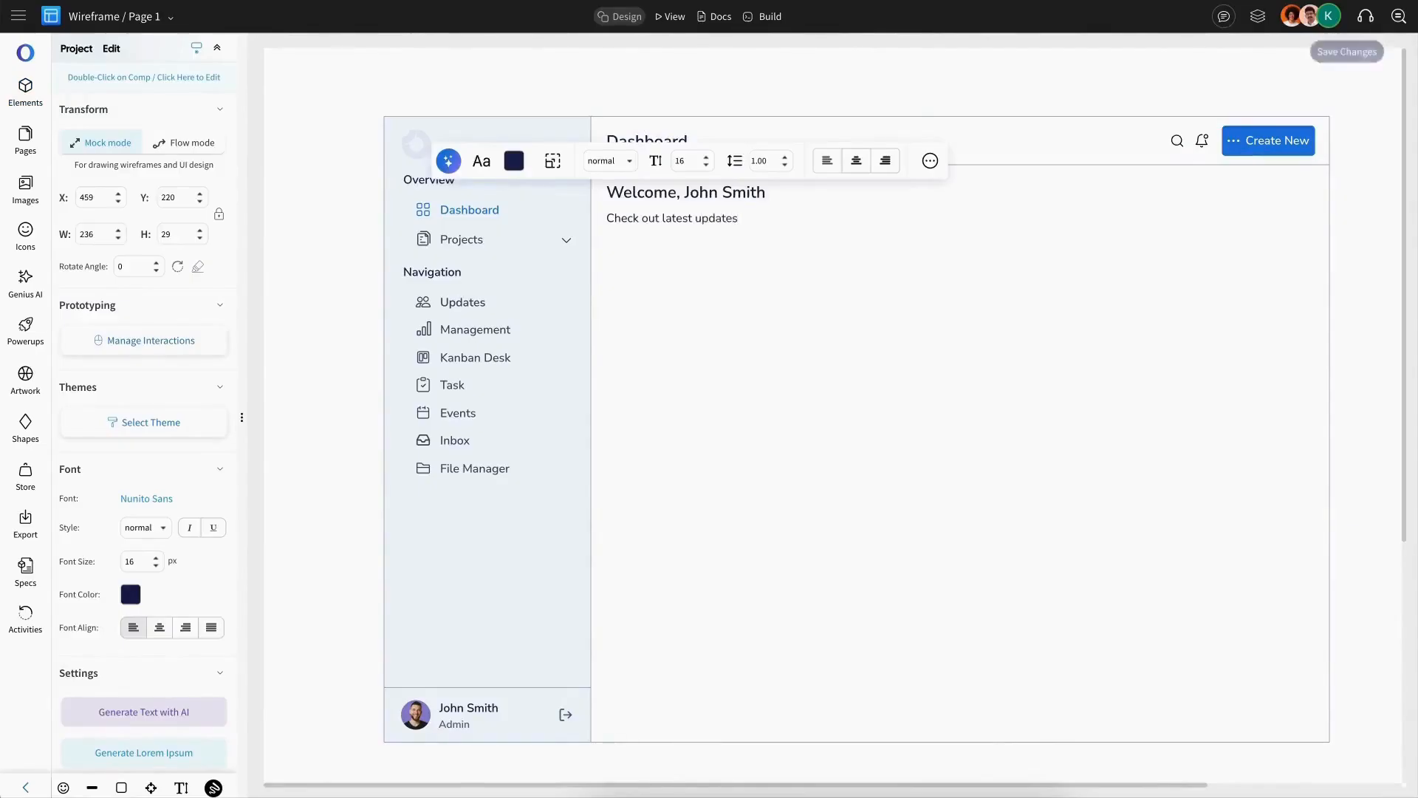
{"action": "left_click", "coordinate": [695, 216]}
{"action": "key", "text": "Escape"}
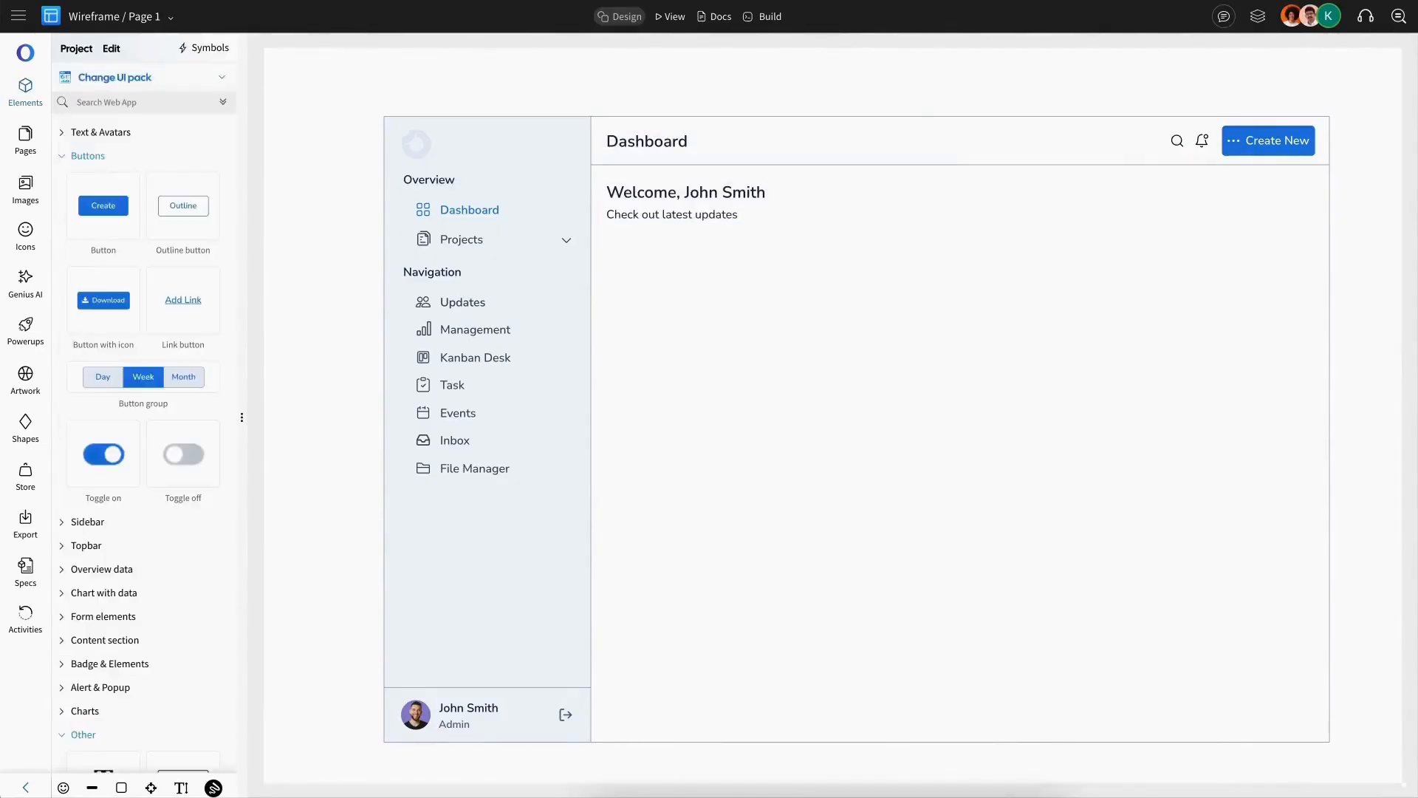
Step: Insert an Overview data card below the subtitle, ungroup it and delete its percentage badge
{"action": "left_click", "coordinate": [88, 155]}
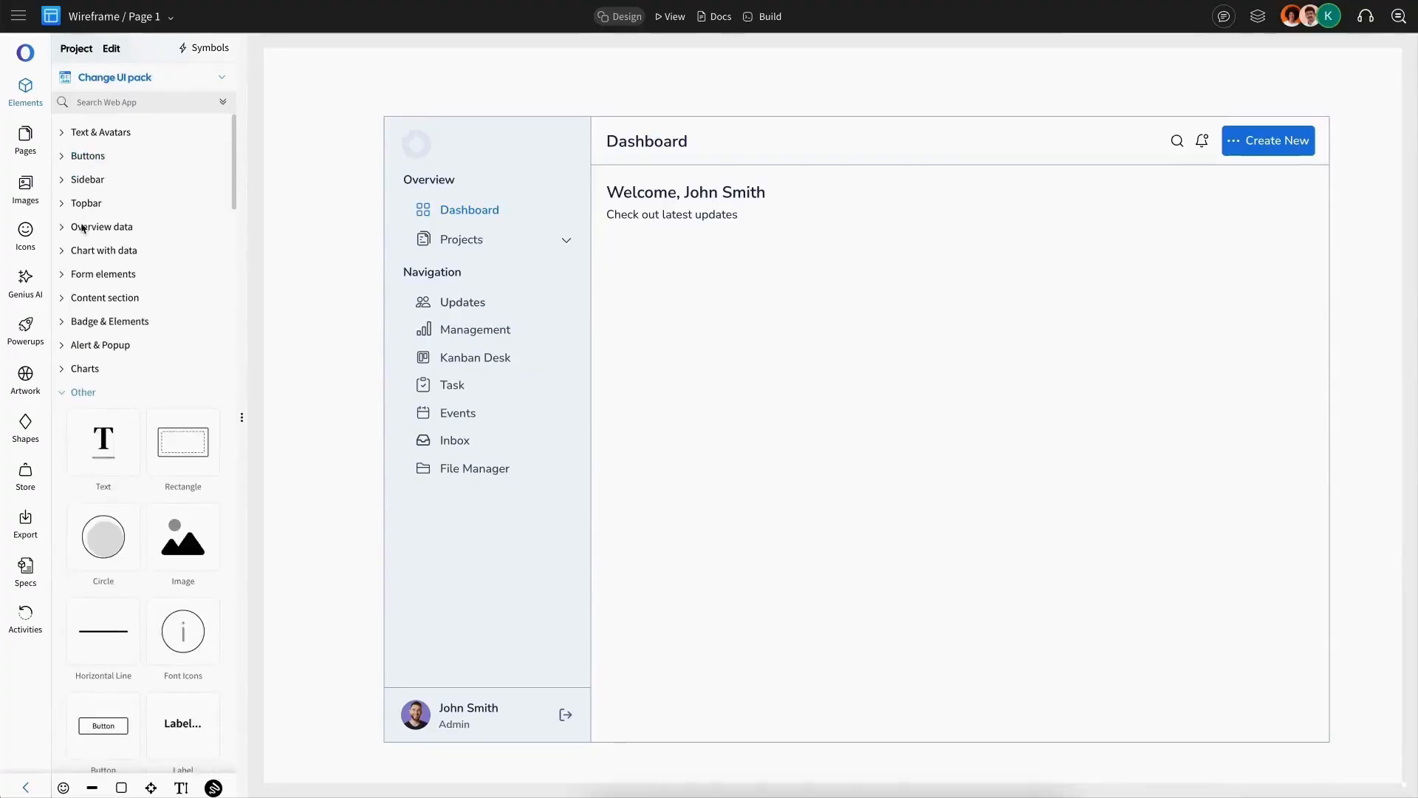
{"action": "left_click", "coordinate": [94, 229]}
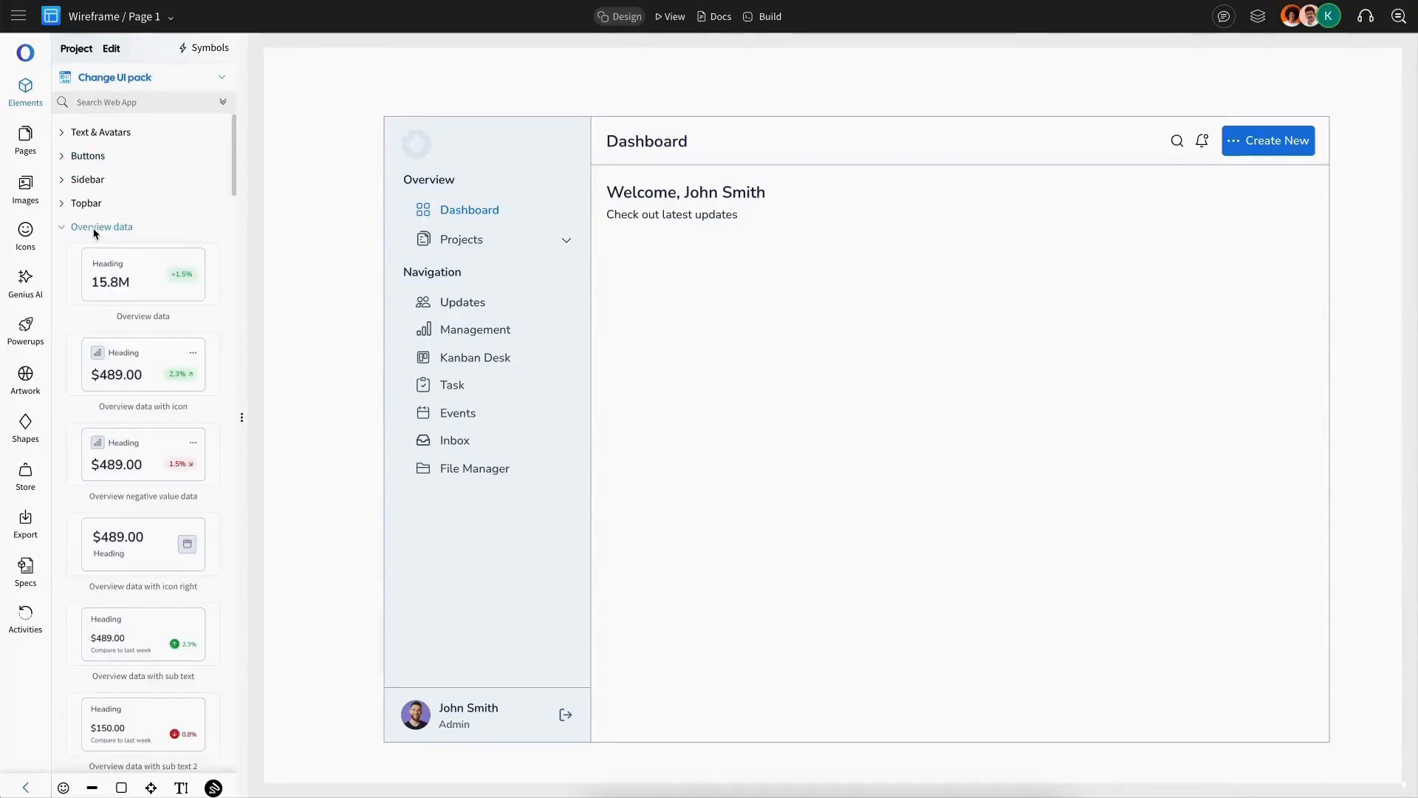
{"action": "left_click_drag", "start_coordinate": [141, 274], "coordinate": [712, 275]}
{"action": "key", "text": "ctrl+shift+g"}
{"action": "left_click", "coordinate": [763, 282]}
{"action": "key", "text": "Delete"}
{"action": "left_click", "coordinate": [776, 299]}
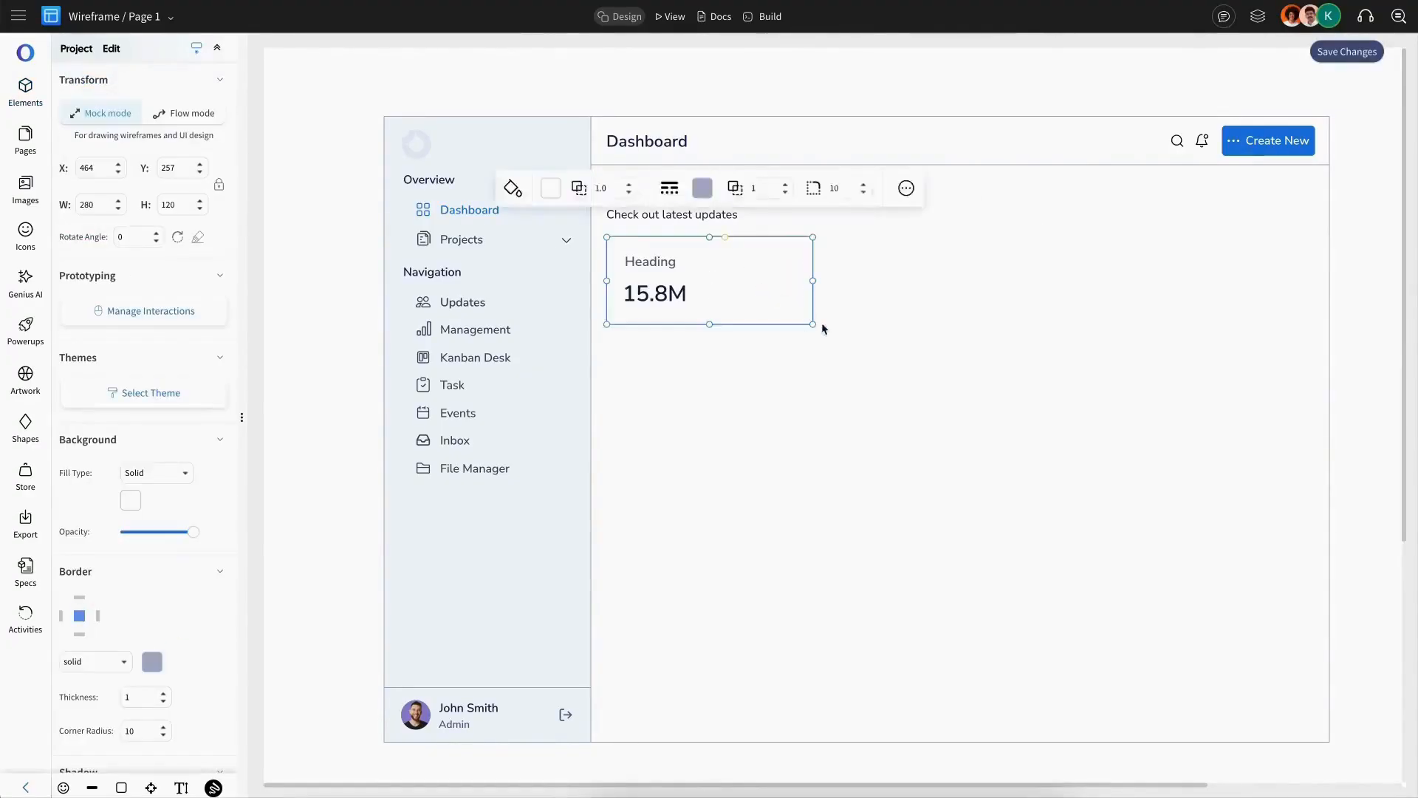
Step: Enlarge the card to about 339 by 176 and fill it with the blue favourite colour
{"action": "left_click_drag", "start_coordinate": [814, 324], "coordinate": [857, 370]}
{"action": "left_click_drag", "start_coordinate": [666, 298], "coordinate": [824, 468]}
{"action": "left_click", "coordinate": [780, 317]}
{"action": "left_click", "coordinate": [572, 188]}
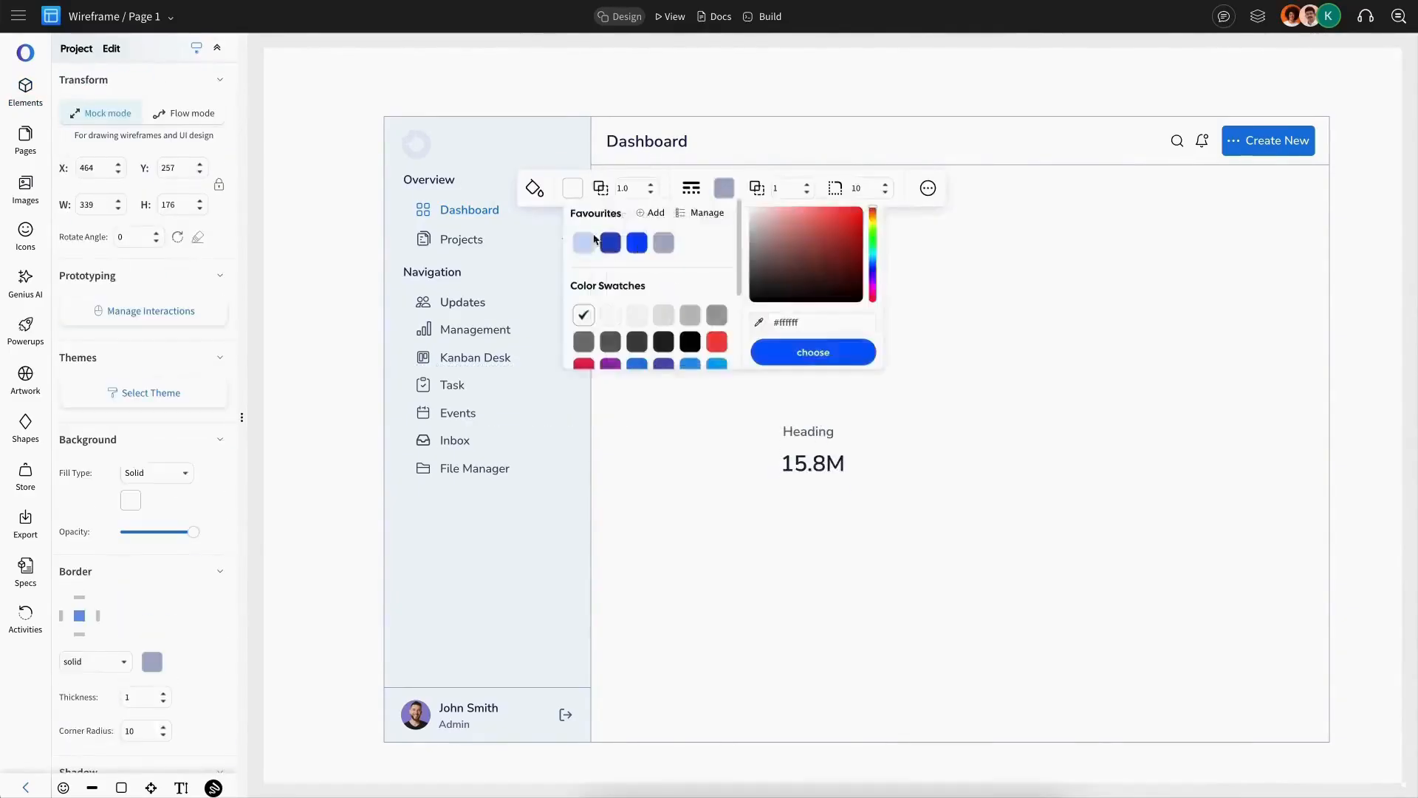
{"action": "left_click", "coordinate": [636, 241]}
Step: Put a Website Design Mockup title in the card's top left corner
{"action": "left_click_drag", "start_coordinate": [672, 214], "coordinate": [711, 261]}
{"action": "double_click", "coordinate": [715, 258]}
{"action": "type", "text": "Website Design Mockup"}
{"action": "left_click", "coordinate": [200, 194]}
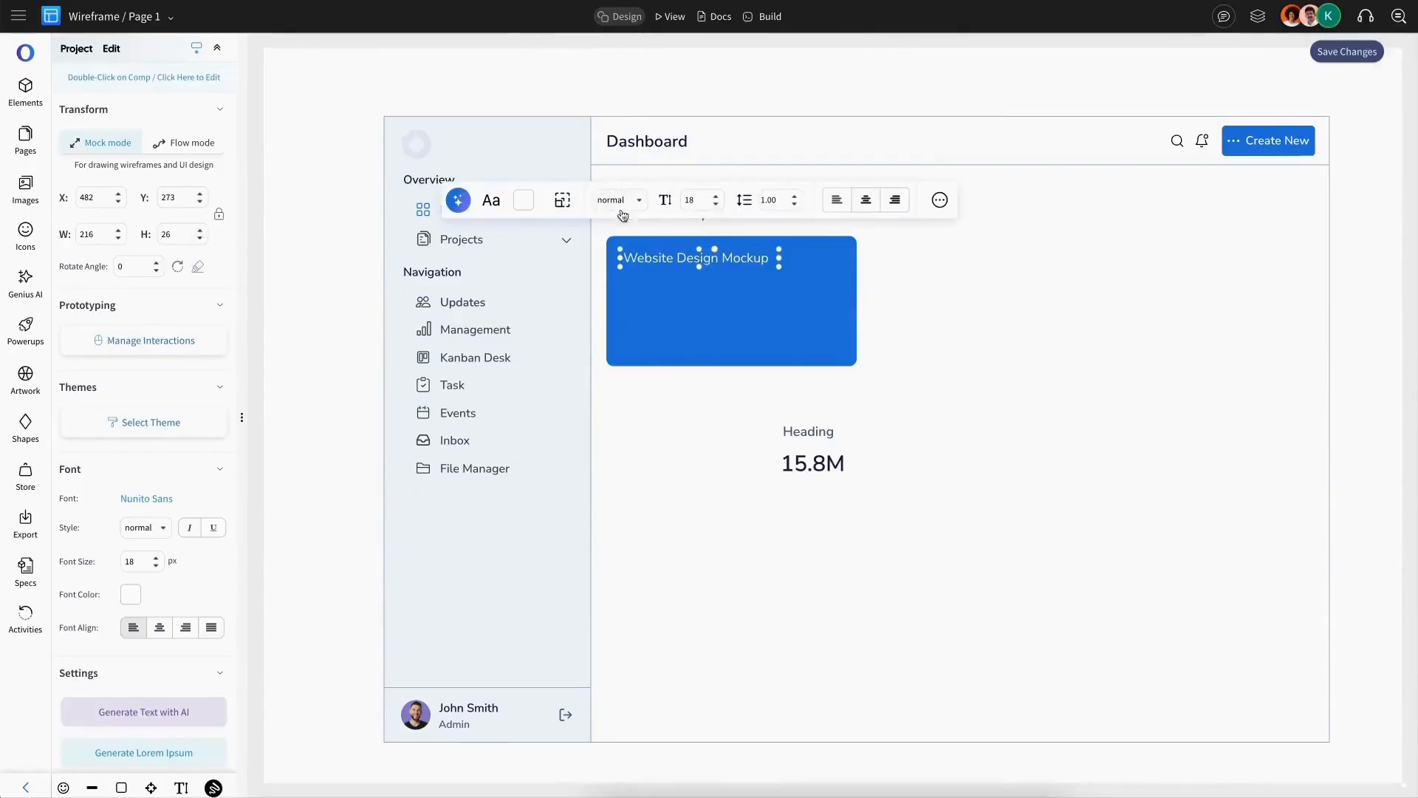
{"action": "left_click", "coordinate": [621, 201]}
Step: Search the elements for pro and add a progress bar with value inside the card, changing its fill colour
{"action": "left_click", "coordinate": [25, 92]}
{"action": "type", "text": "pro"}
{"action": "left_click_drag", "start_coordinate": [159, 503], "coordinate": [679, 311]}
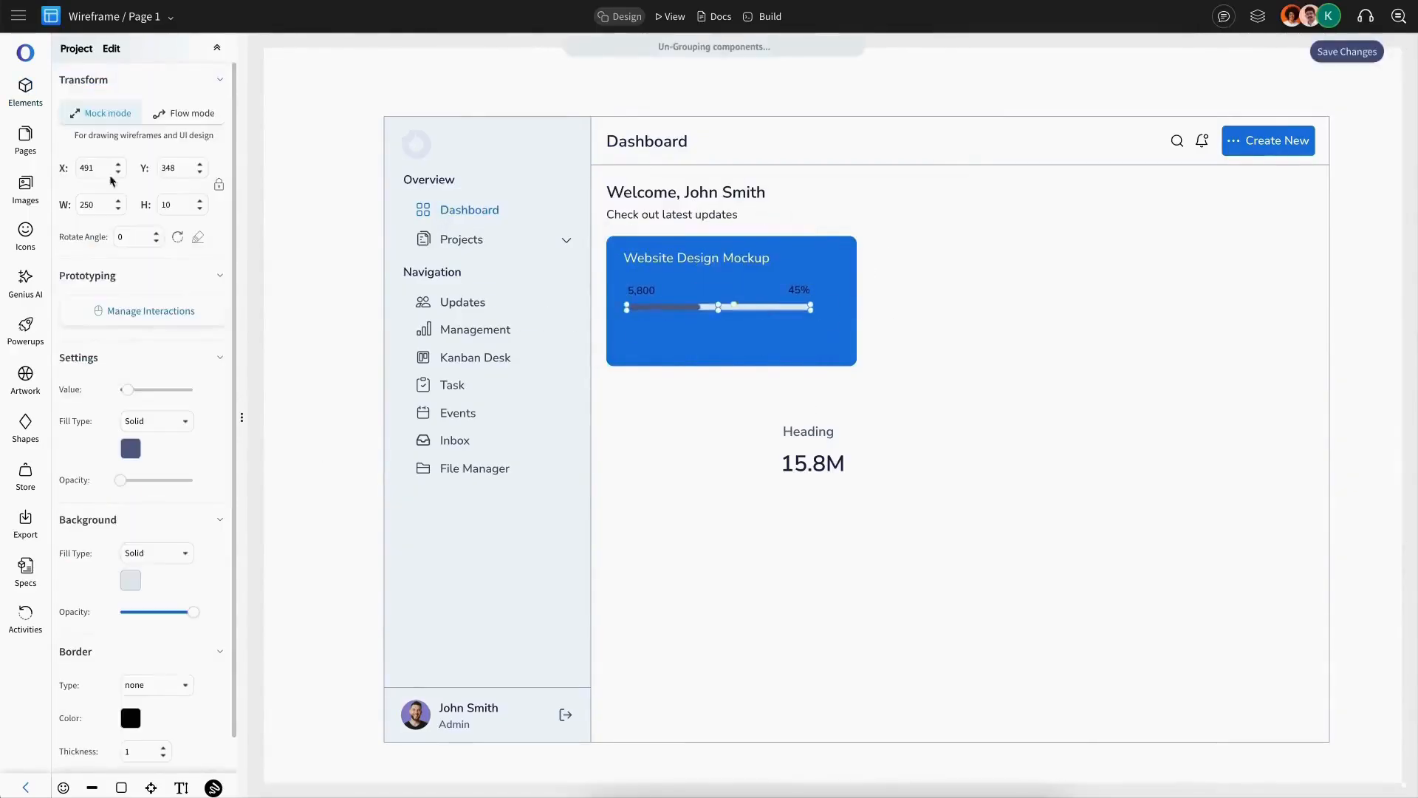
{"action": "left_click", "coordinate": [130, 448]}
{"action": "left_click", "coordinate": [159, 529]}
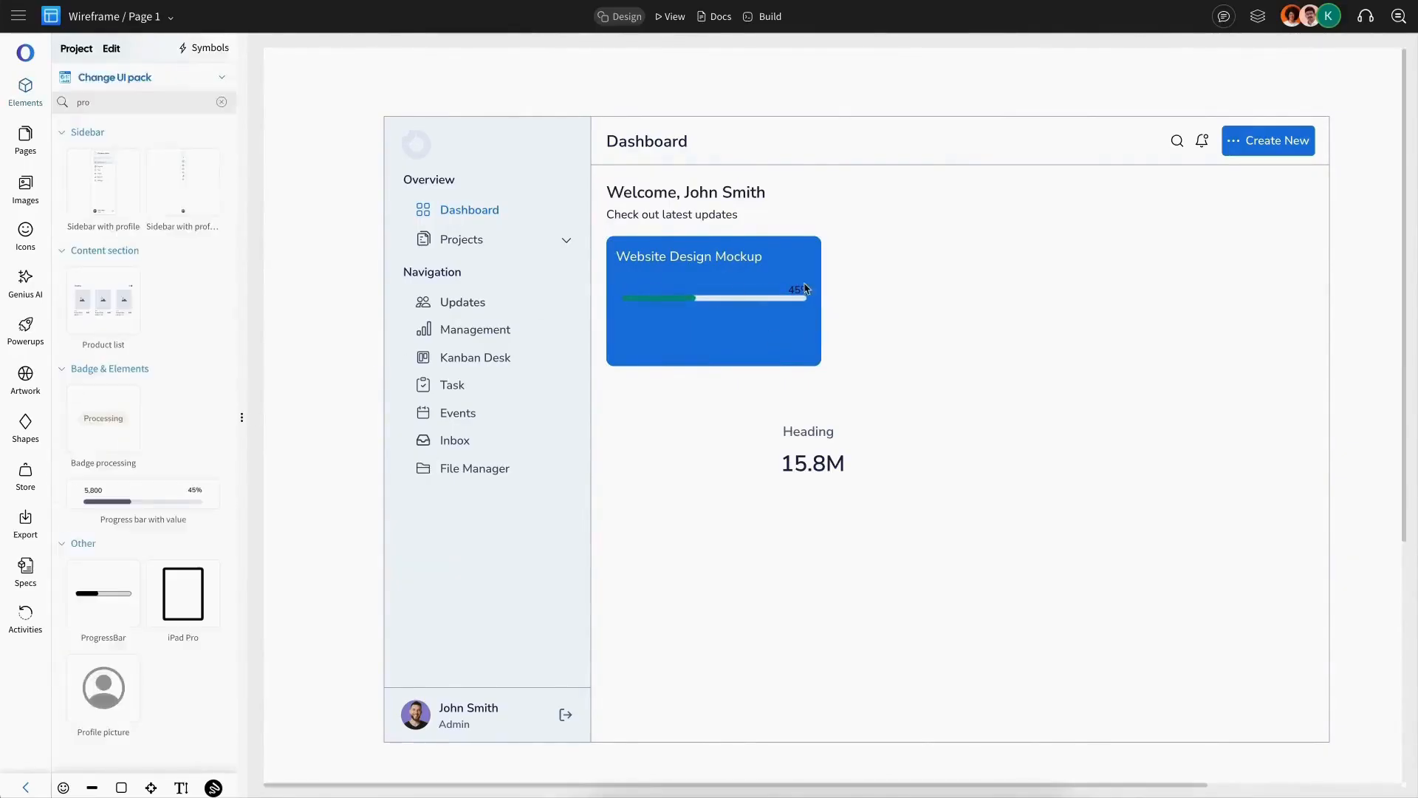
Step: Add the date 11 Jun 2025 below the progress bar and delete the leftover heading and value texts
{"action": "type", "text": "11 Jun 2025"}
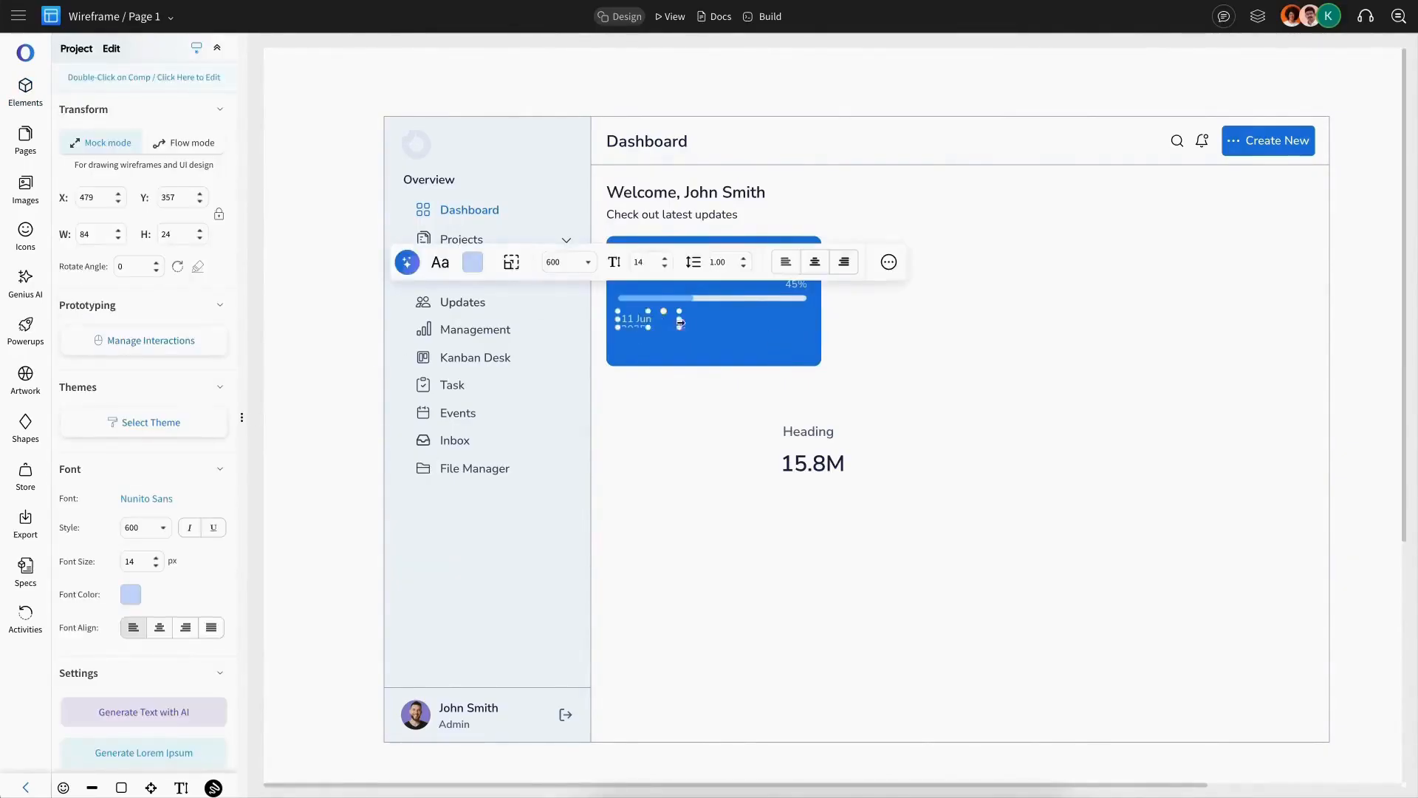
{"action": "left_click", "coordinate": [698, 327]}
{"action": "left_click_drag", "start_coordinate": [680, 323], "coordinate": [715, 358]}
{"action": "left_click", "coordinate": [810, 433]}
{"action": "left_click", "coordinate": [813, 464], "text": "shift"}
{"action": "key", "text": "Delete"}
{"action": "left_click", "coordinate": [734, 349]}
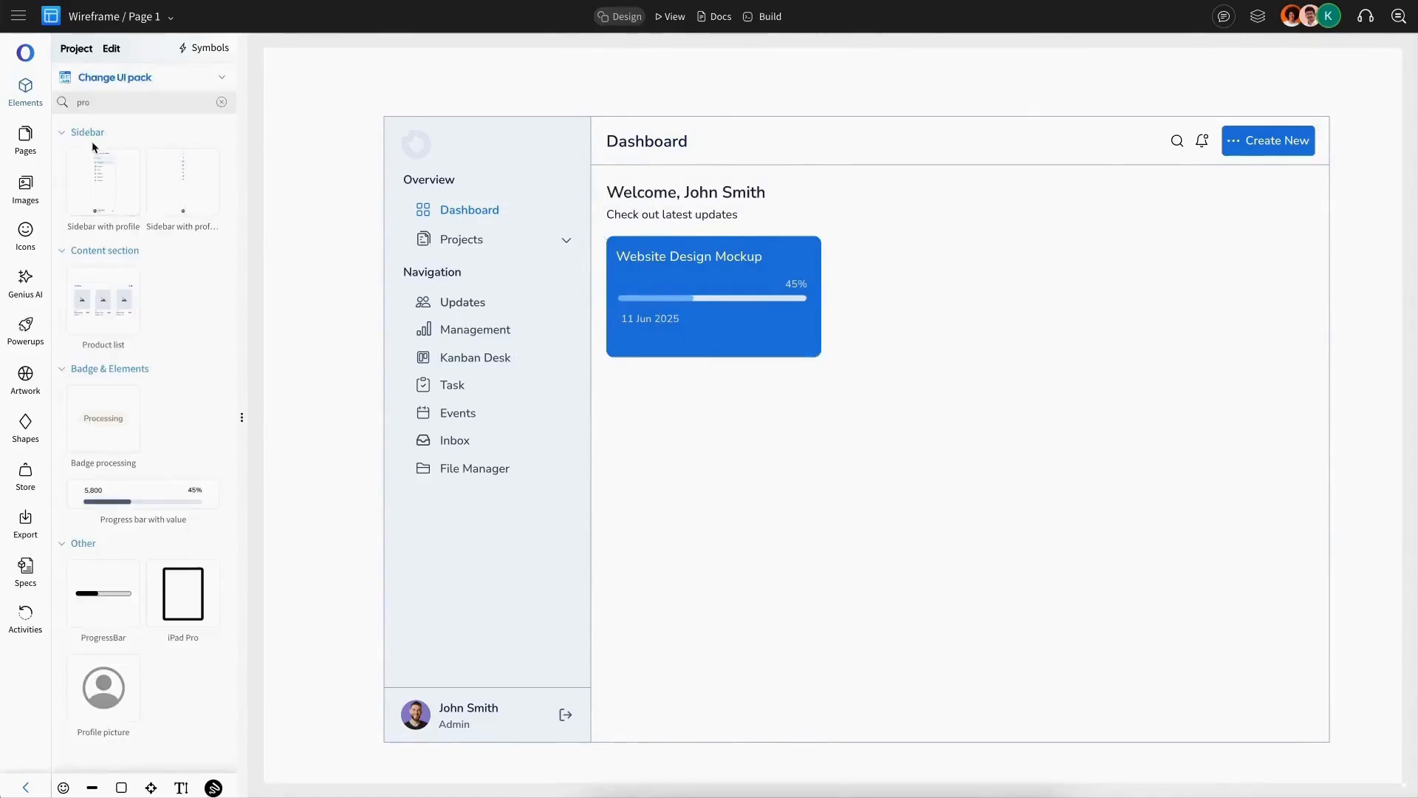
Step: Add an avatar group to the card's lower right corner and group its avatars together
{"action": "left_click", "coordinate": [223, 102]}
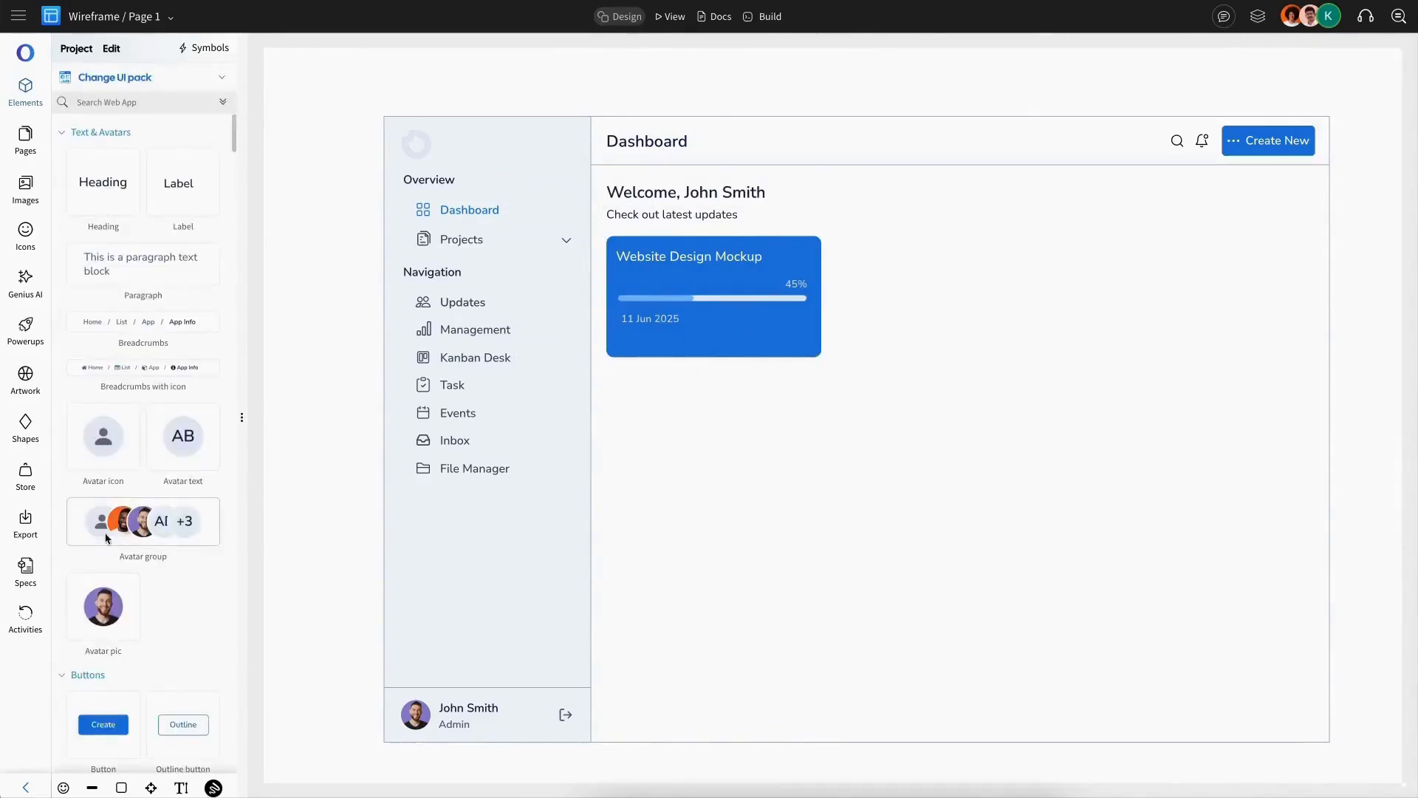
{"action": "left_click_drag", "start_coordinate": [103, 535], "coordinate": [729, 467]}
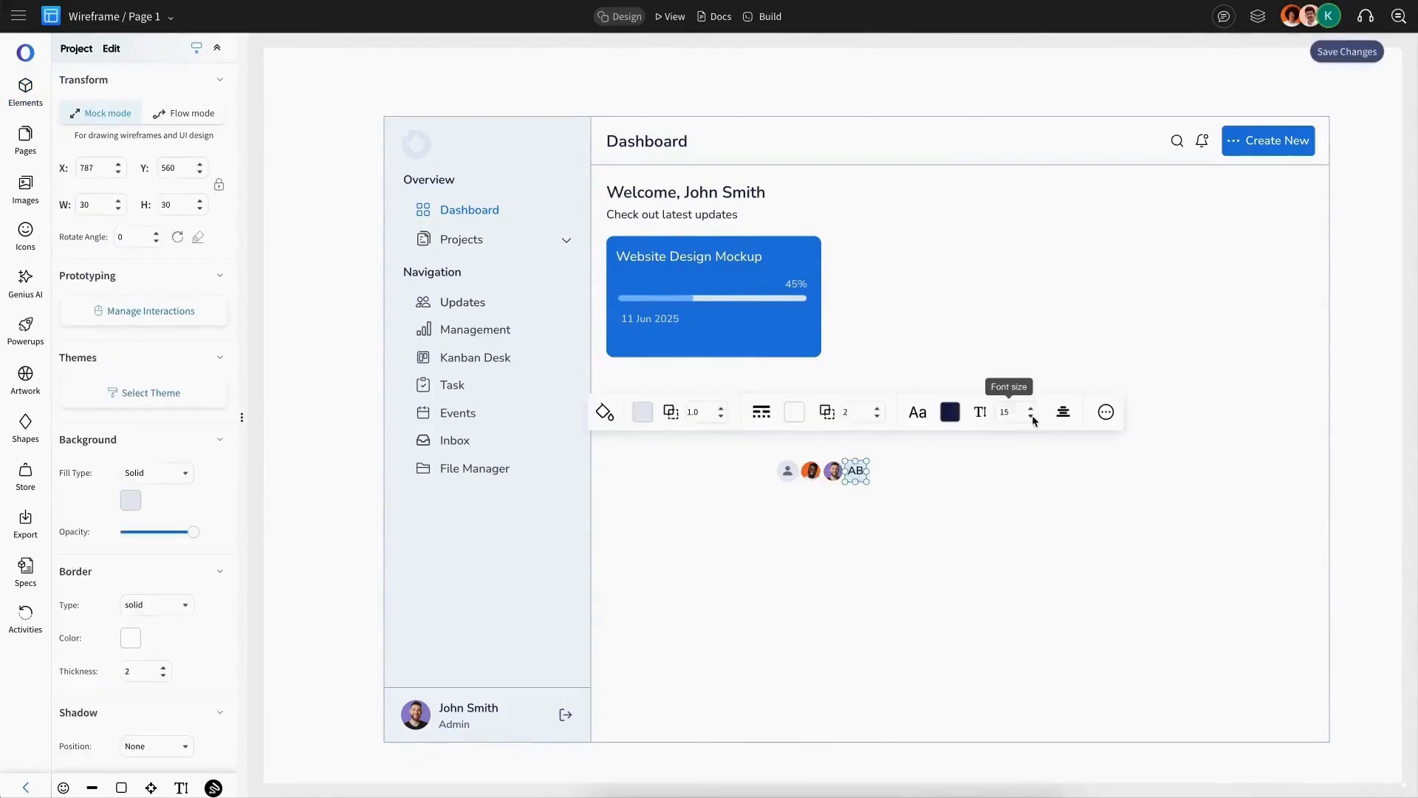
{"action": "left_click", "coordinate": [1032, 418]}
{"action": "left_click", "coordinate": [898, 477]}
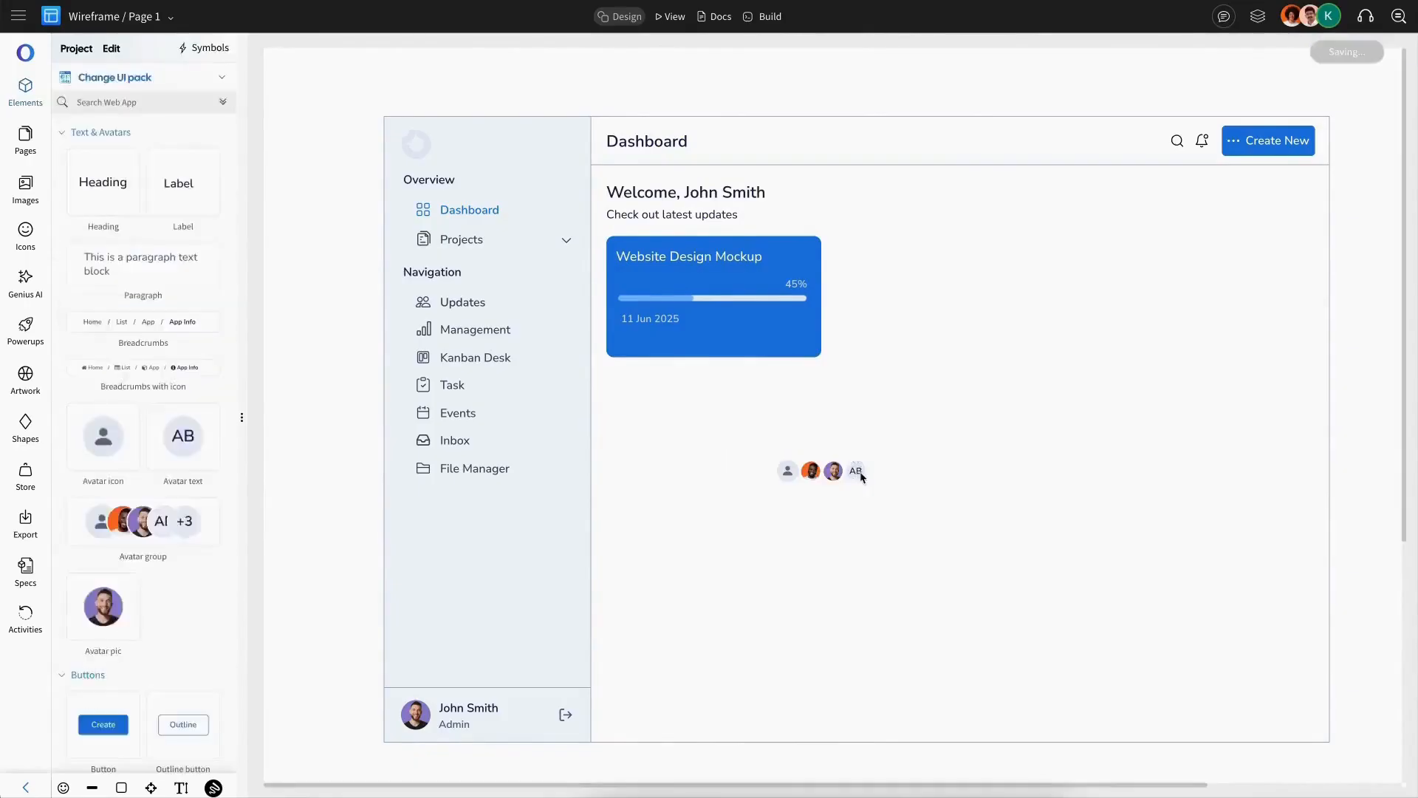
{"action": "left_click", "coordinate": [859, 474]}
{"action": "left_click_drag", "start_coordinate": [813, 474], "coordinate": [1205, 299]}
{"action": "left_click", "coordinate": [815, 474], "text": "shift"}
{"action": "left_click", "coordinate": [800, 473], "text": "shift"}
{"action": "left_click", "coordinate": [785, 472], "text": "shift"}
{"action": "key", "text": "ctrl+g"}
Step: Align the date and avatar group along the card's bottom row
{"action": "left_click", "coordinate": [656, 322], "text": "shift"}
{"action": "left_click", "coordinate": [190, 484]}
{"action": "left_click", "coordinate": [714, 344]}
{"action": "left_click", "coordinate": [656, 322]}
{"action": "left_click", "coordinate": [783, 324], "text": "shift"}
{"action": "key", "text": "Down"}
{"action": "key", "text": "Down"}
{"action": "key", "text": "Down"}
{"action": "key", "text": "Down"}
{"action": "left_click", "coordinate": [744, 285]}
Step: Duplicate the project card twice to the right of the original
{"action": "key", "text": "ctrl+c"}
{"action": "key", "text": "ctrl+v"}
{"action": "key", "text": "ctrl+v"}
{"action": "left_click", "coordinate": [953, 297], "text": "shift"}
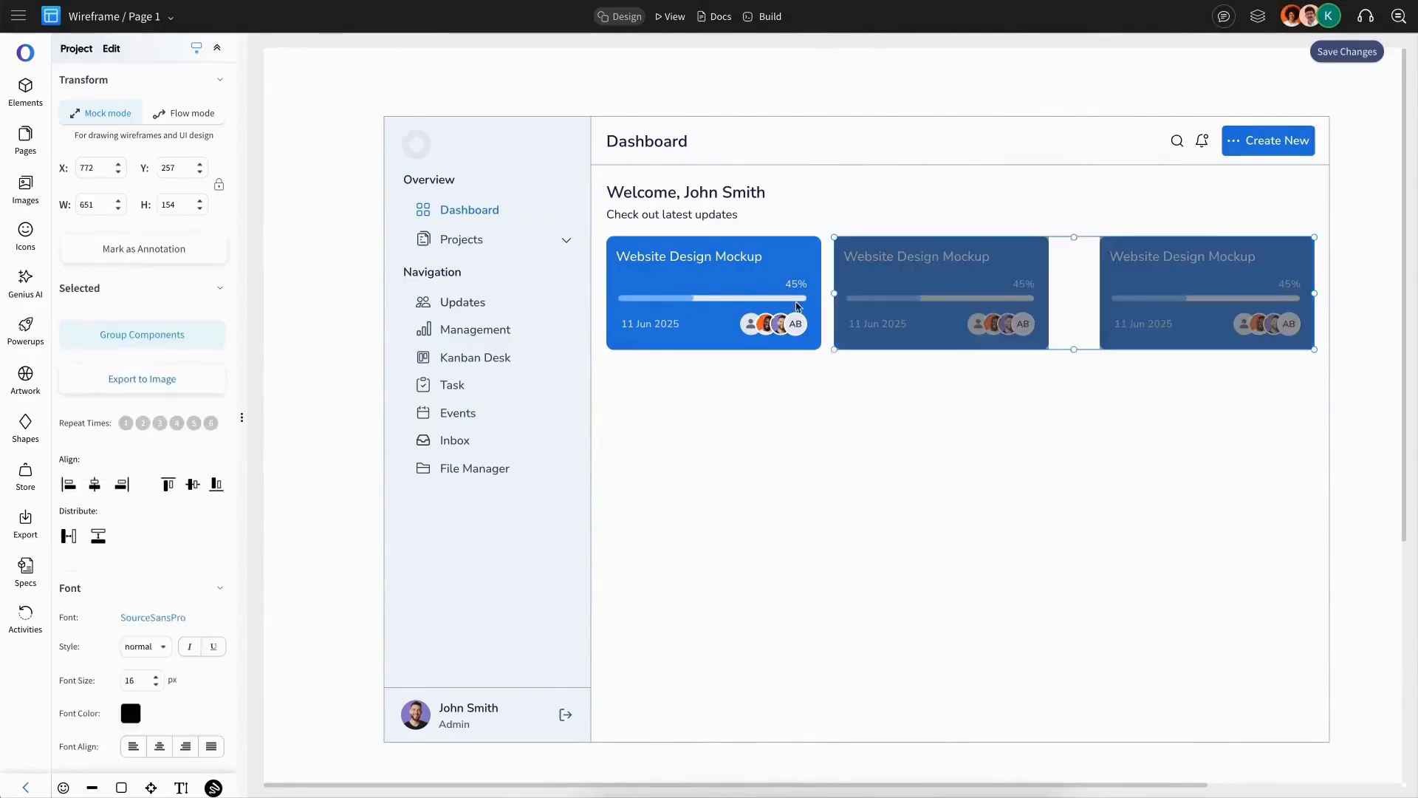
Step: Space the three project cards evenly across the content area
{"action": "left_click", "coordinate": [746, 296], "text": "shift"}
{"action": "left_click", "coordinate": [1100, 188]}
{"action": "left_click", "coordinate": [1056, 223]}
{"action": "scroll", "coordinate": [972, 288], "scroll_direction": "right", "scroll_amount": 3}
{"action": "scroll", "coordinate": [1022, 290], "scroll_direction": "left", "scroll_amount": 2}
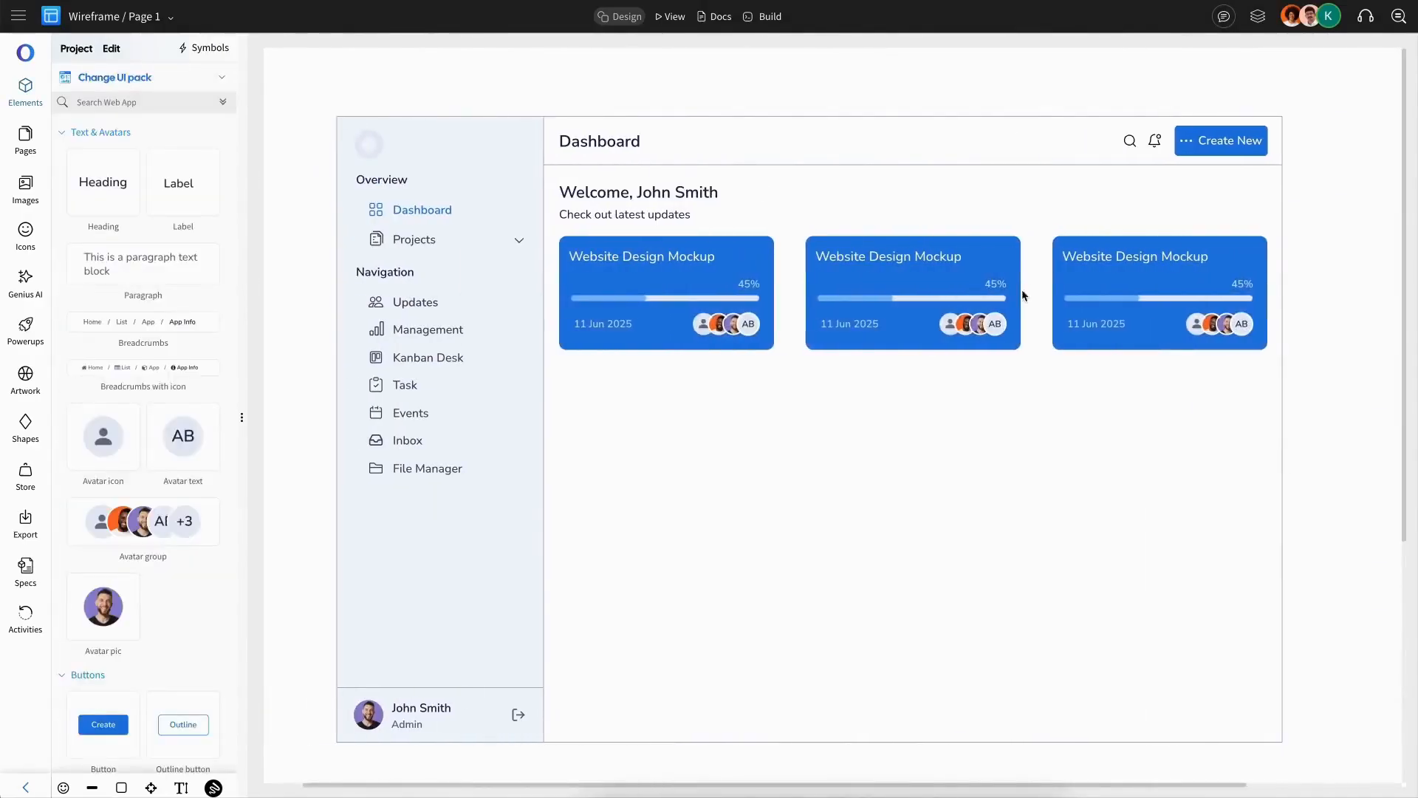
Step: Retitle the second card Mobile App Design
{"action": "double_click", "coordinate": [914, 252]}
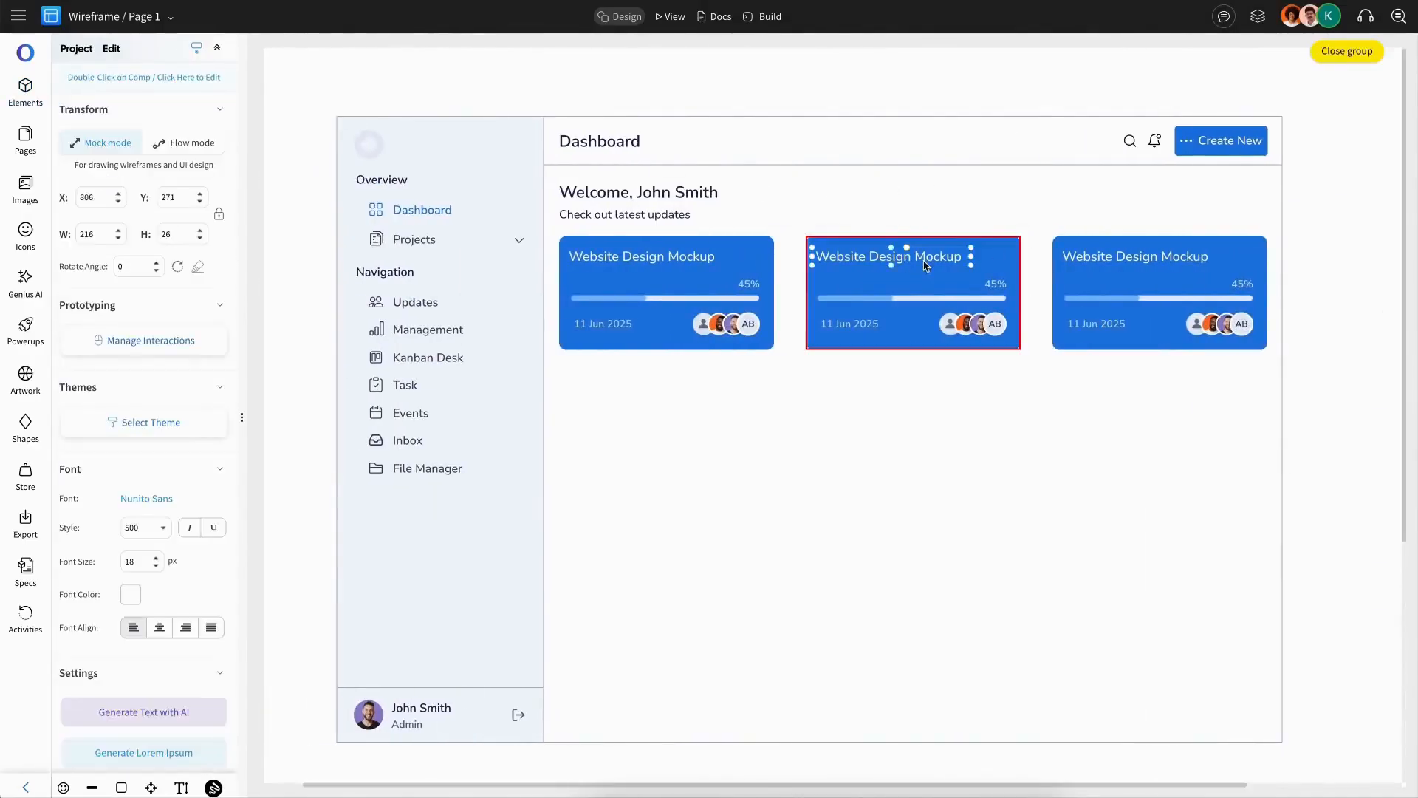
{"action": "double_click", "coordinate": [914, 252]}
{"action": "type", "text": "Mobile App Design"}
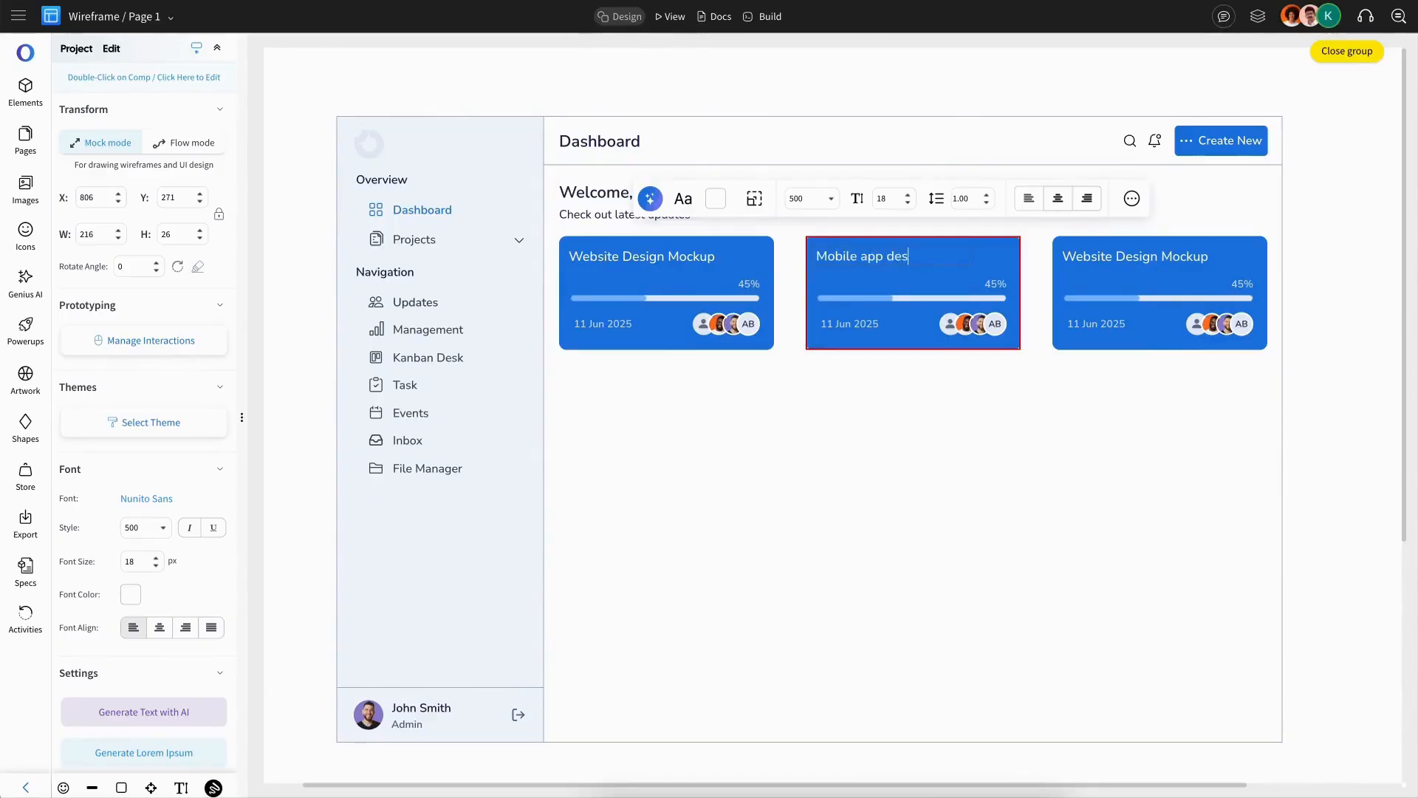
{"action": "left_click", "coordinate": [896, 305]}
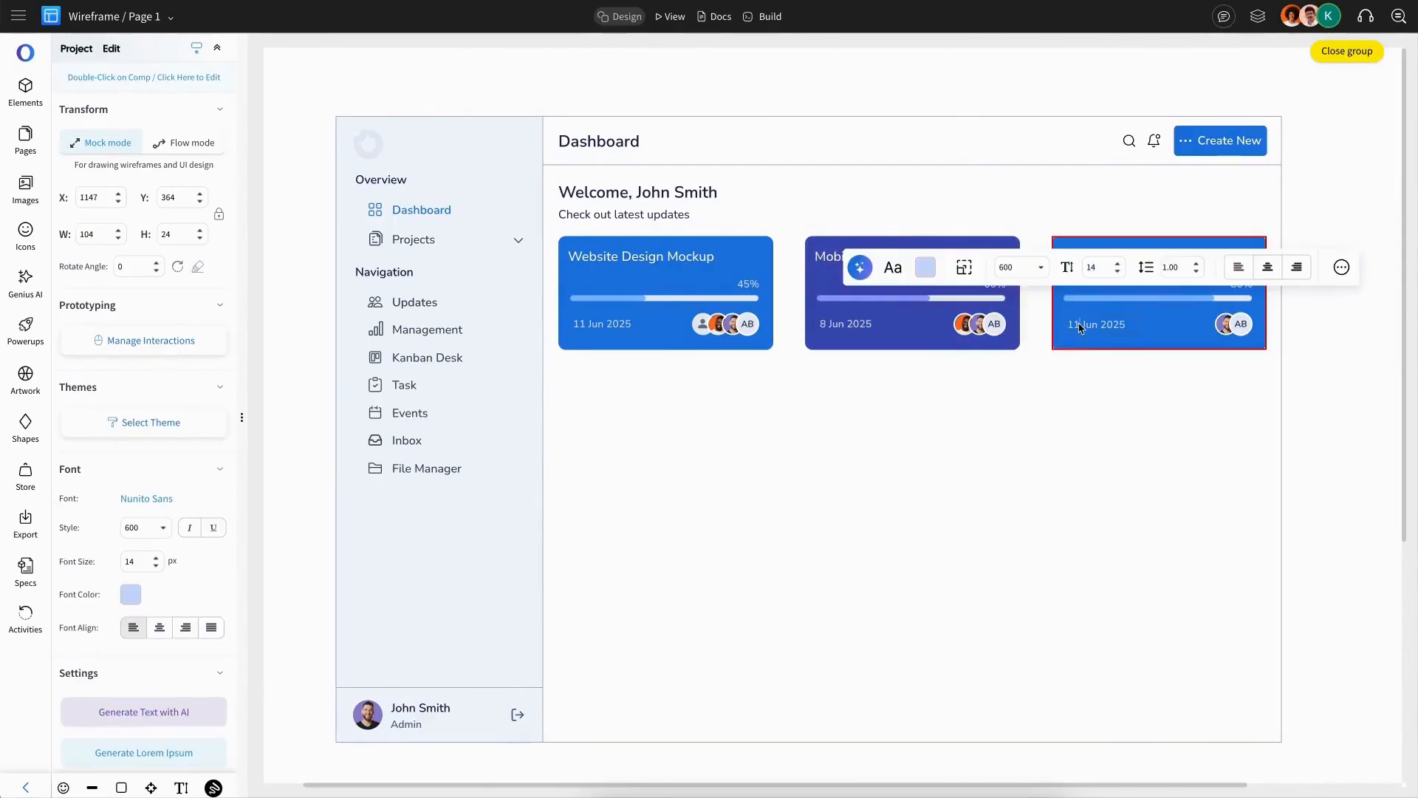
{"action": "key", "text": "Escape"}
Step: Fill the third card with a teal swatch colour
{"action": "double_click", "coordinate": [1187, 288]}
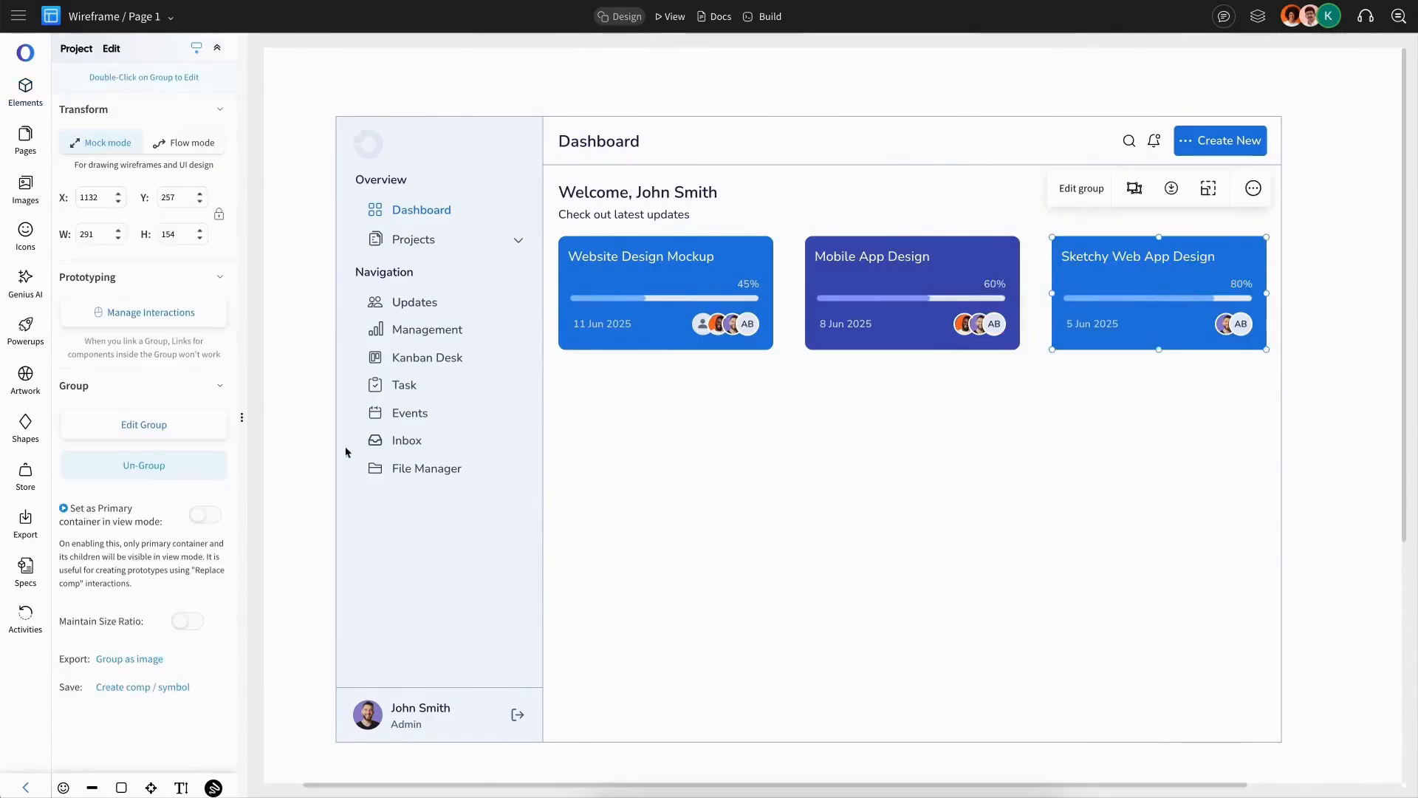
{"action": "left_click", "coordinate": [130, 500]}
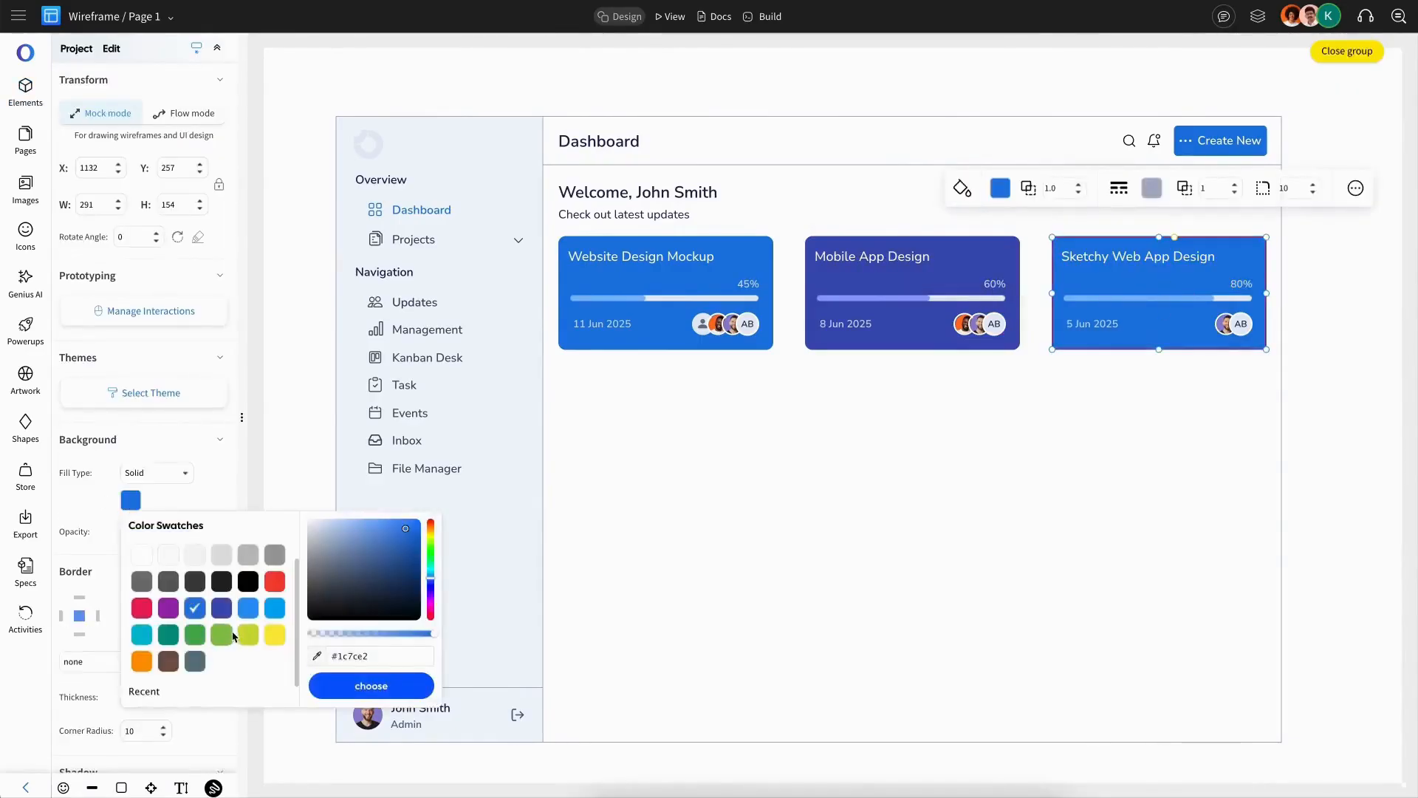
{"action": "left_click", "coordinate": [149, 640]}
{"action": "key", "text": "Escape"}
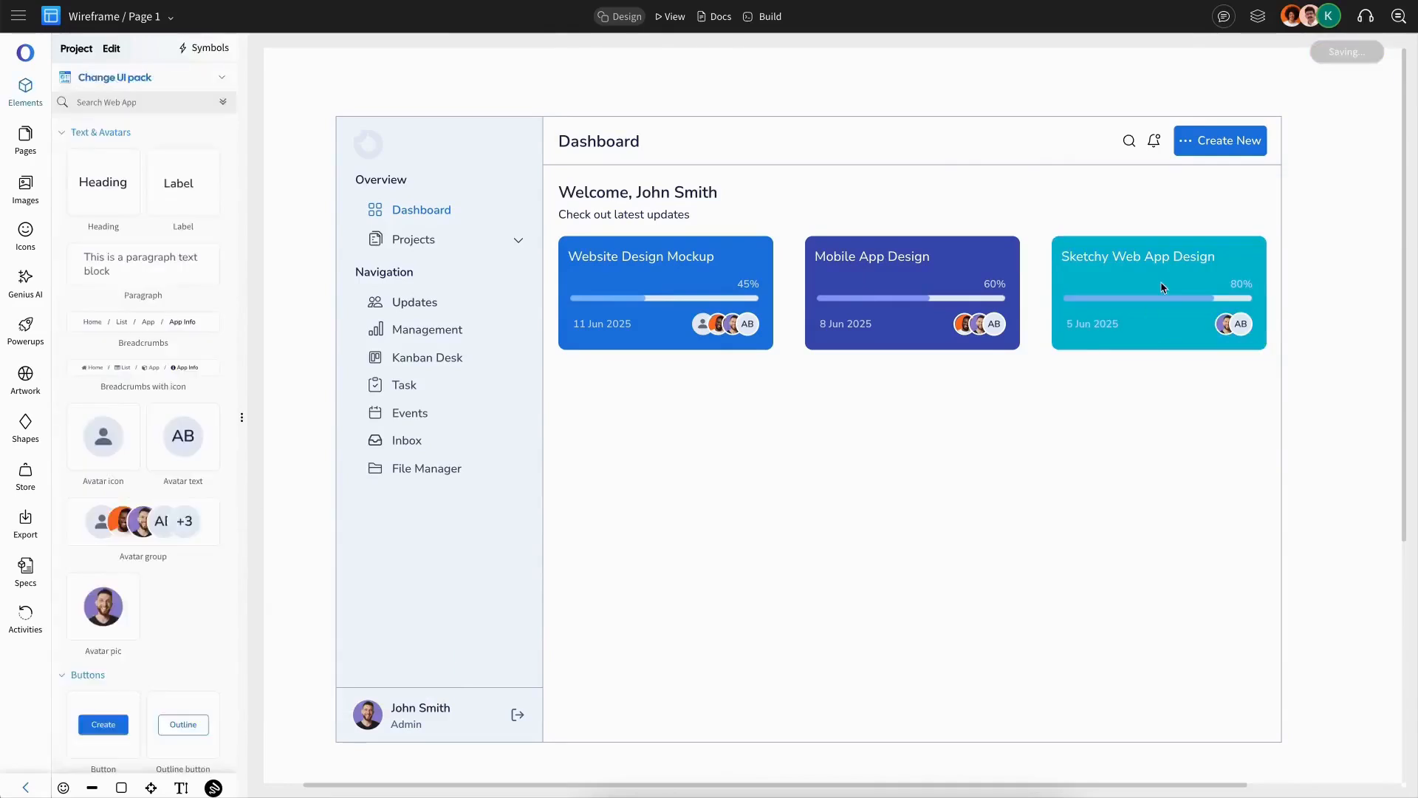
Step: Recolour the third card's progress bar fill
{"action": "double_click", "coordinate": [1160, 284]}
{"action": "left_click", "coordinate": [1162, 298]}
{"action": "left_click", "coordinate": [130, 449]}
{"action": "left_click", "coordinate": [142, 574]}
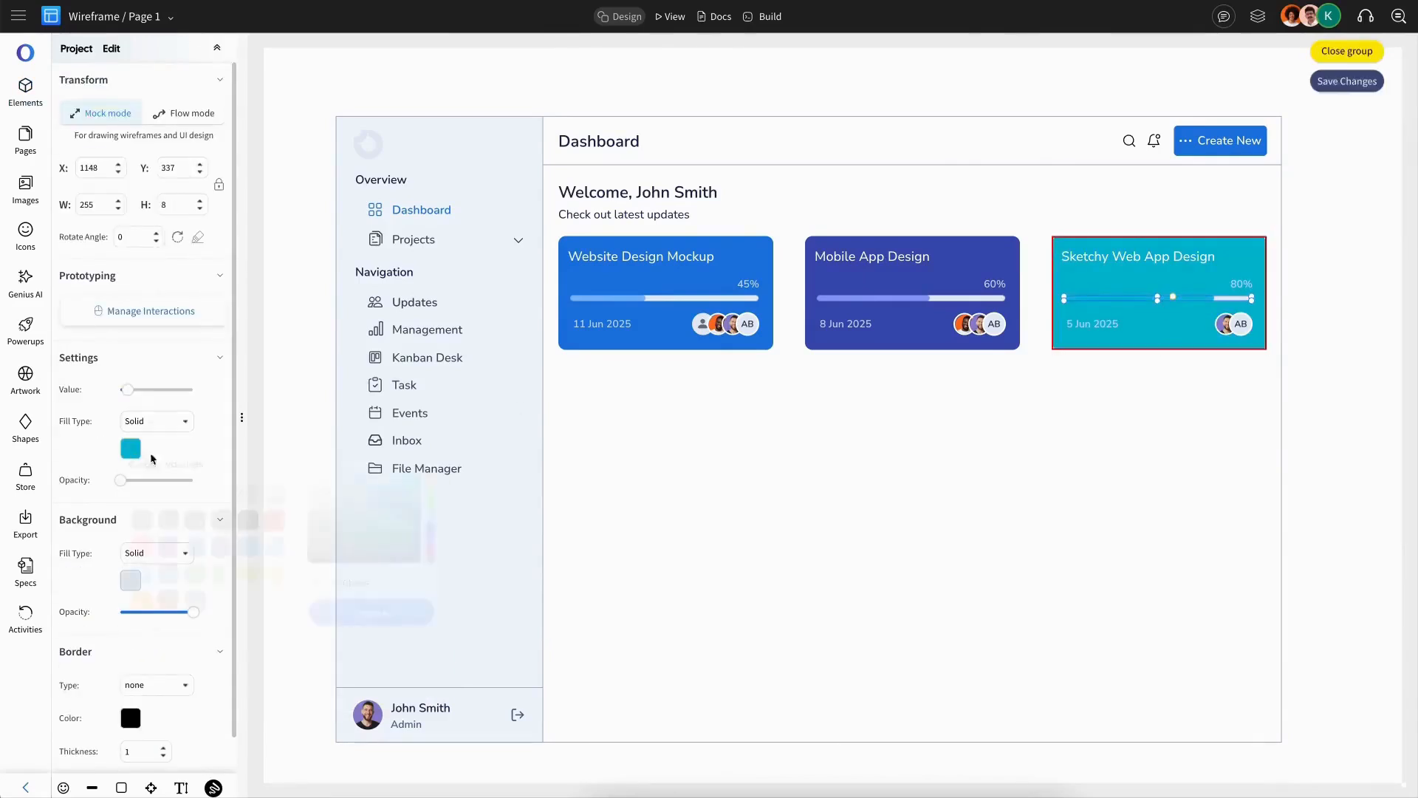
{"action": "left_click", "coordinate": [132, 448]}
{"action": "left_click", "coordinate": [370, 477]}
{"action": "left_click", "coordinate": [381, 614]}
{"action": "key", "text": "Escape"}
{"action": "left_click", "coordinate": [1187, 332]}
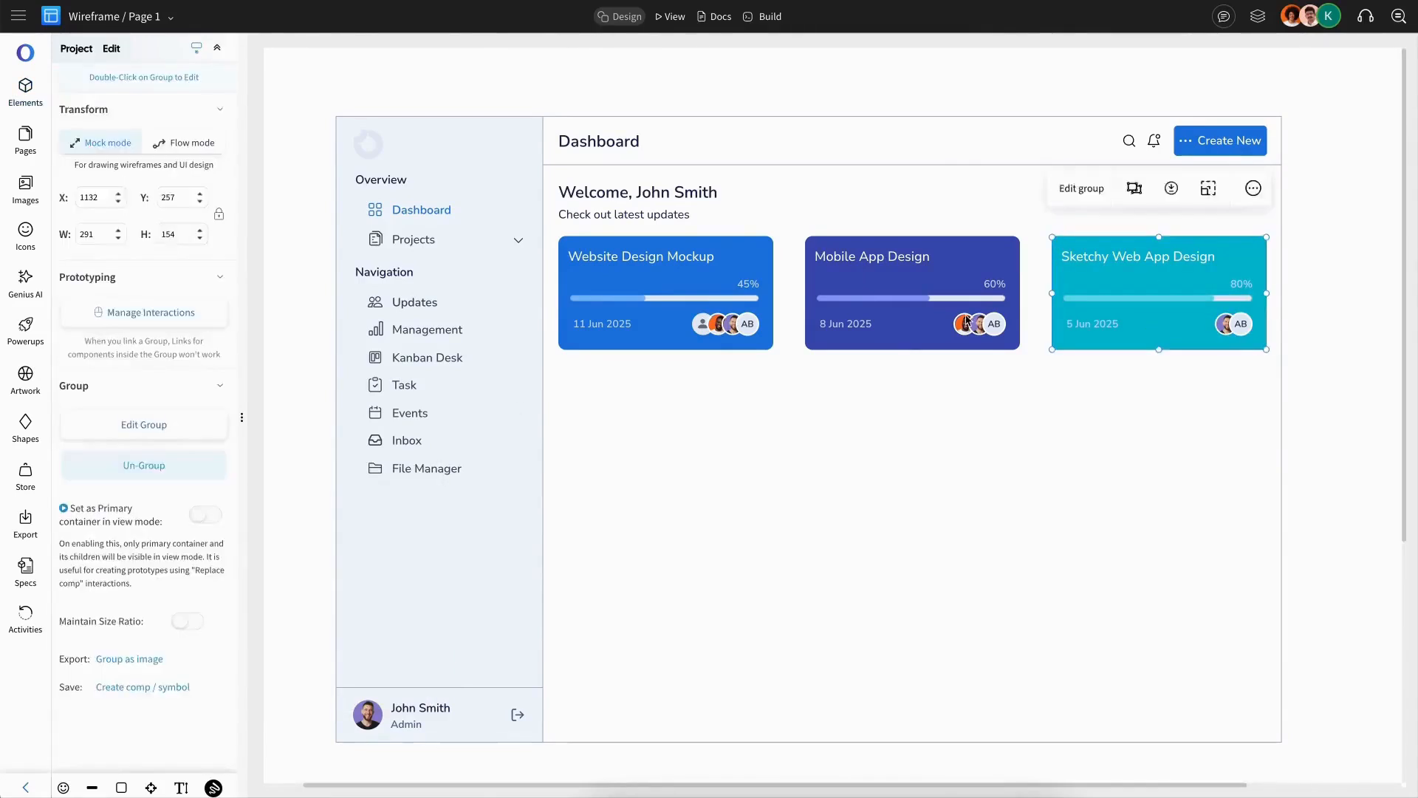
{"action": "left_click", "coordinate": [142, 471]}
{"action": "key", "text": "Escape"}
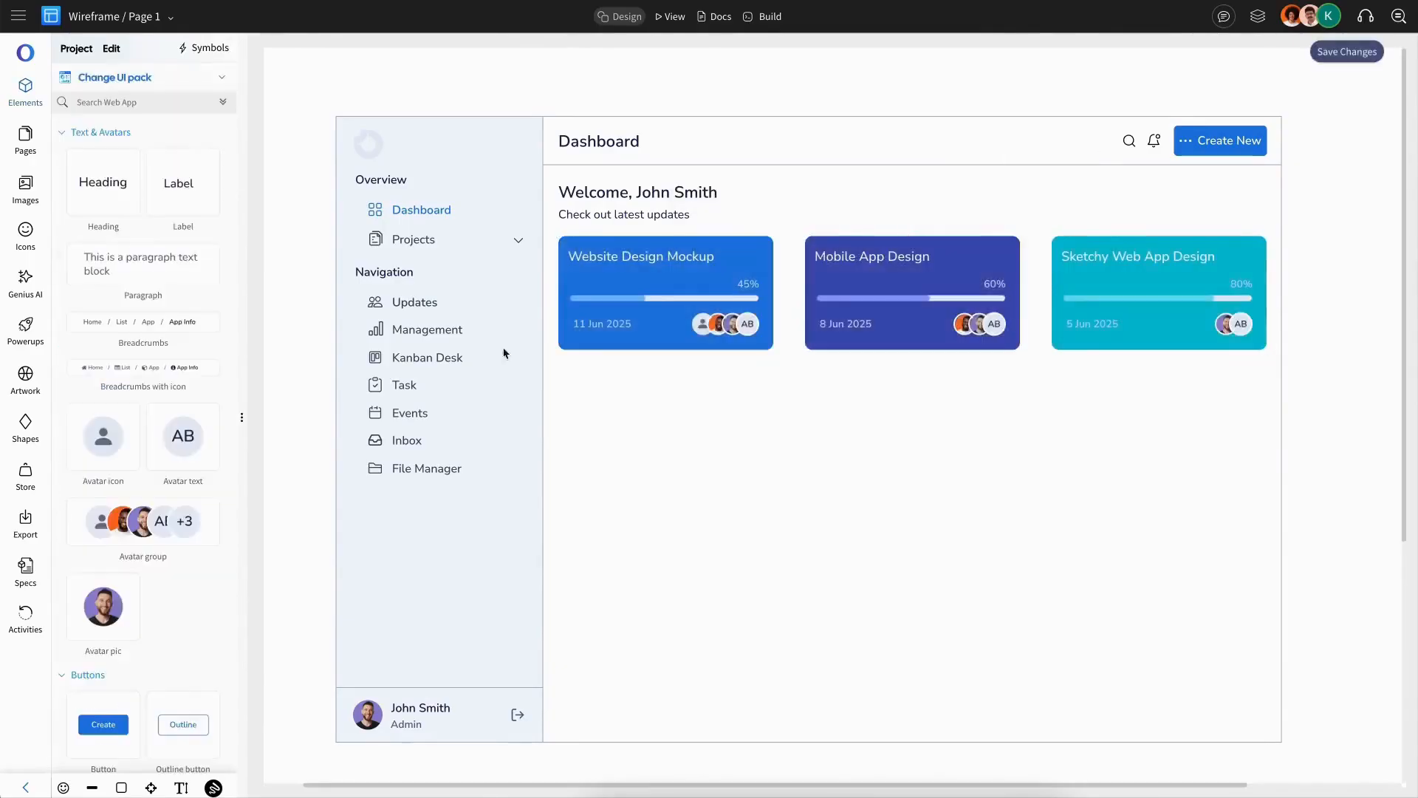
{"action": "left_click", "coordinate": [1220, 149]}
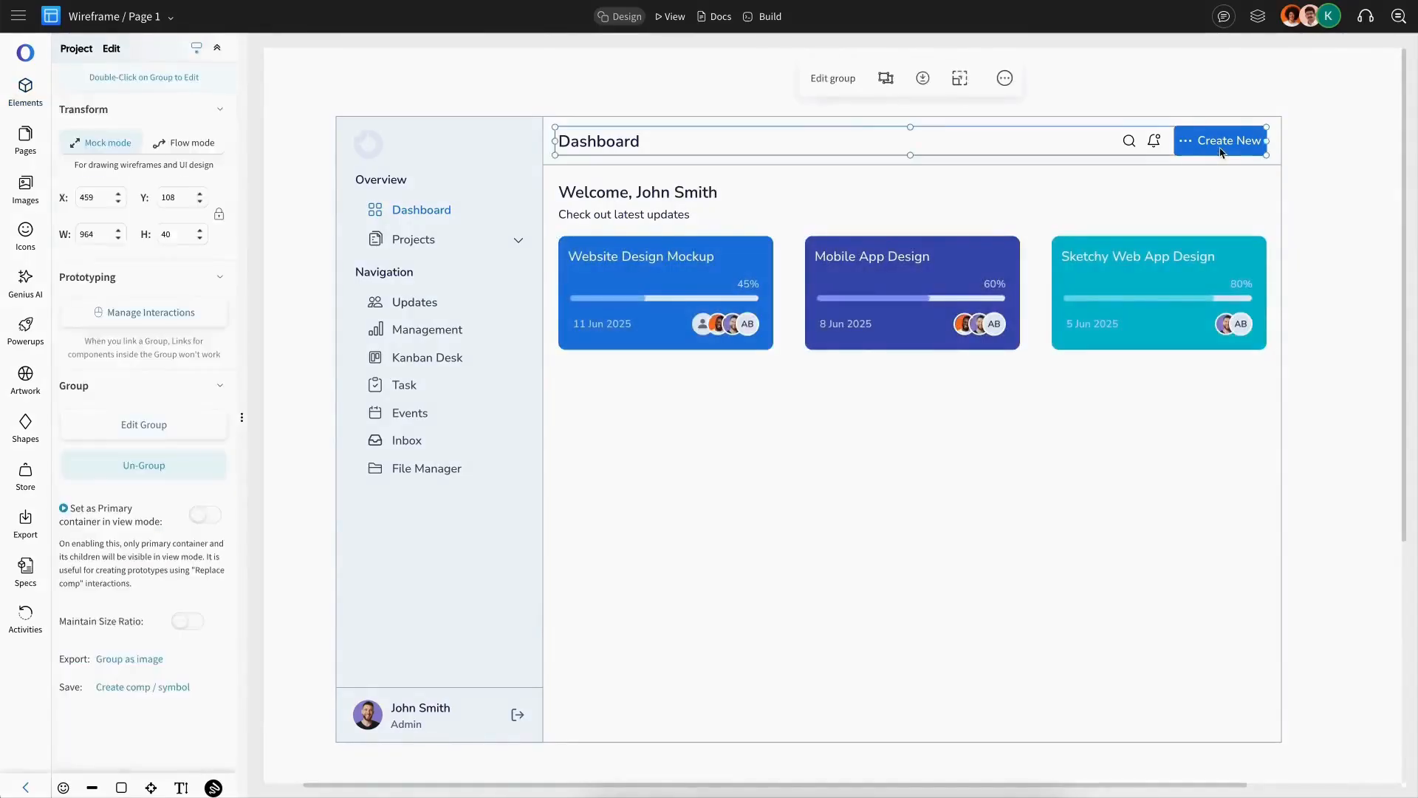
Step: Copy the Create New button below the first project card and relabel it All Tasks
{"action": "double_click", "coordinate": [1220, 149]}
{"action": "left_click_drag", "start_coordinate": [1221, 148], "coordinate": [604, 388]}
{"action": "double_click", "coordinate": [610, 381]}
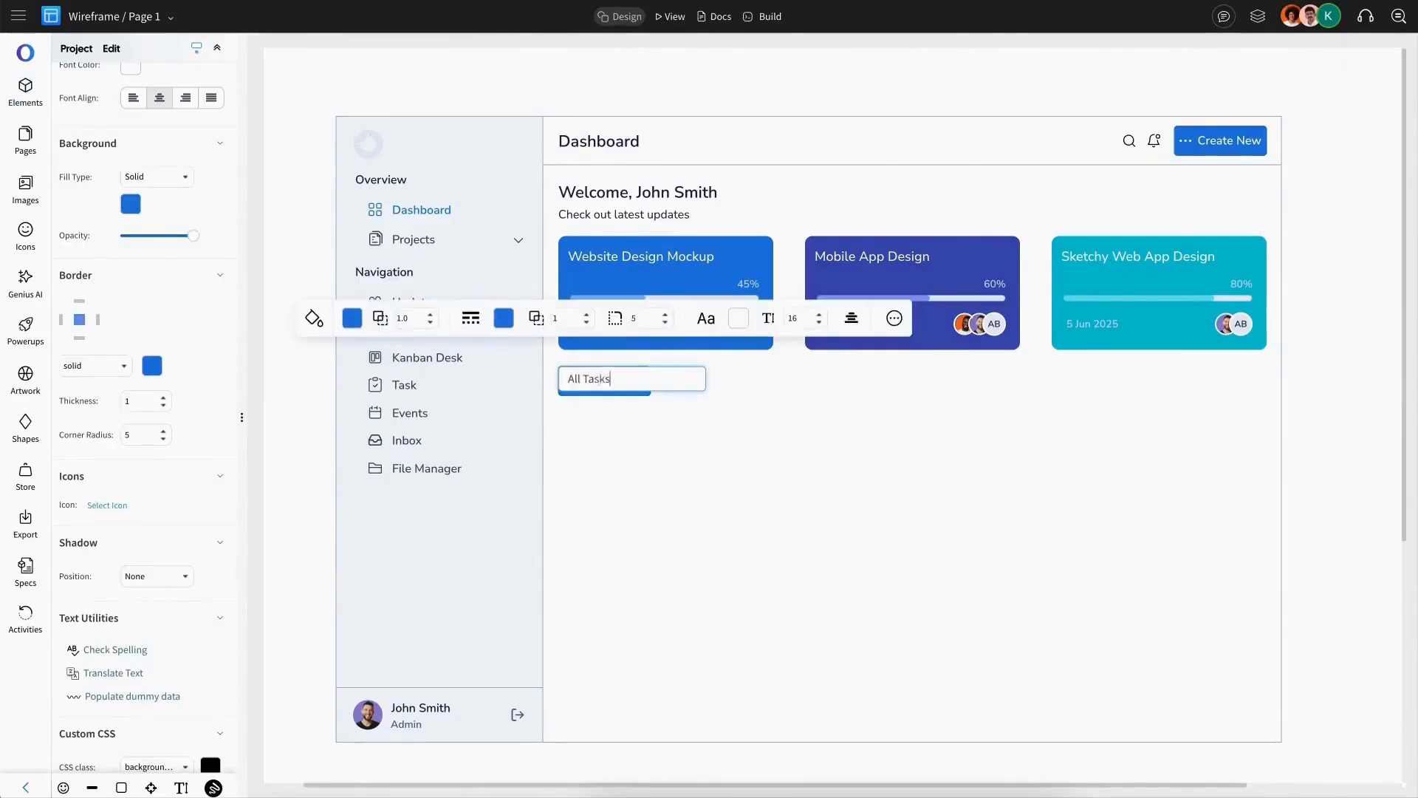
{"action": "type", "text": "All Tasks"}
{"action": "key", "text": "Escape"}
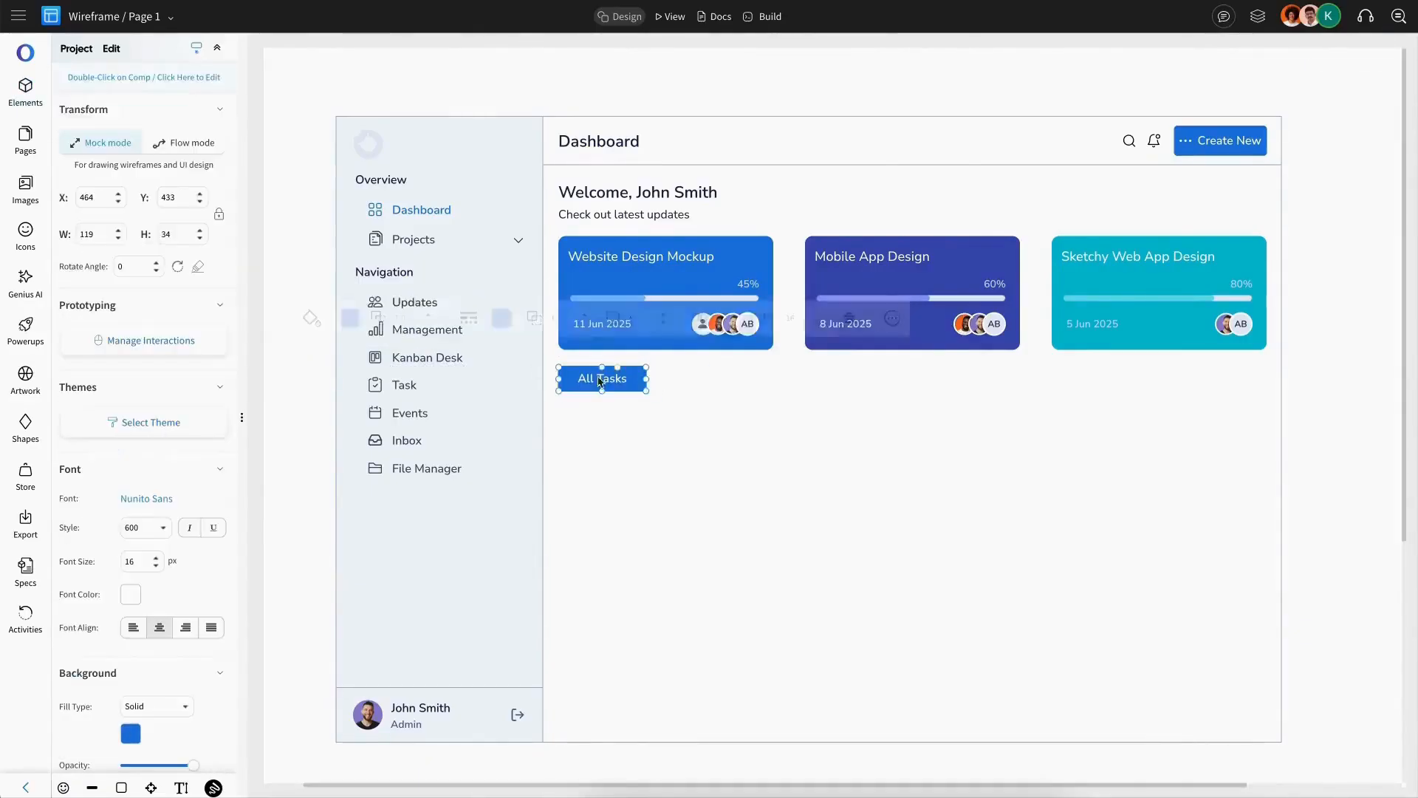
Step: Fill the All Tasks button black and add plain Pending and Done tabs beside it
{"action": "left_click", "coordinate": [343, 320]}
{"action": "left_click", "coordinate": [460, 474]}
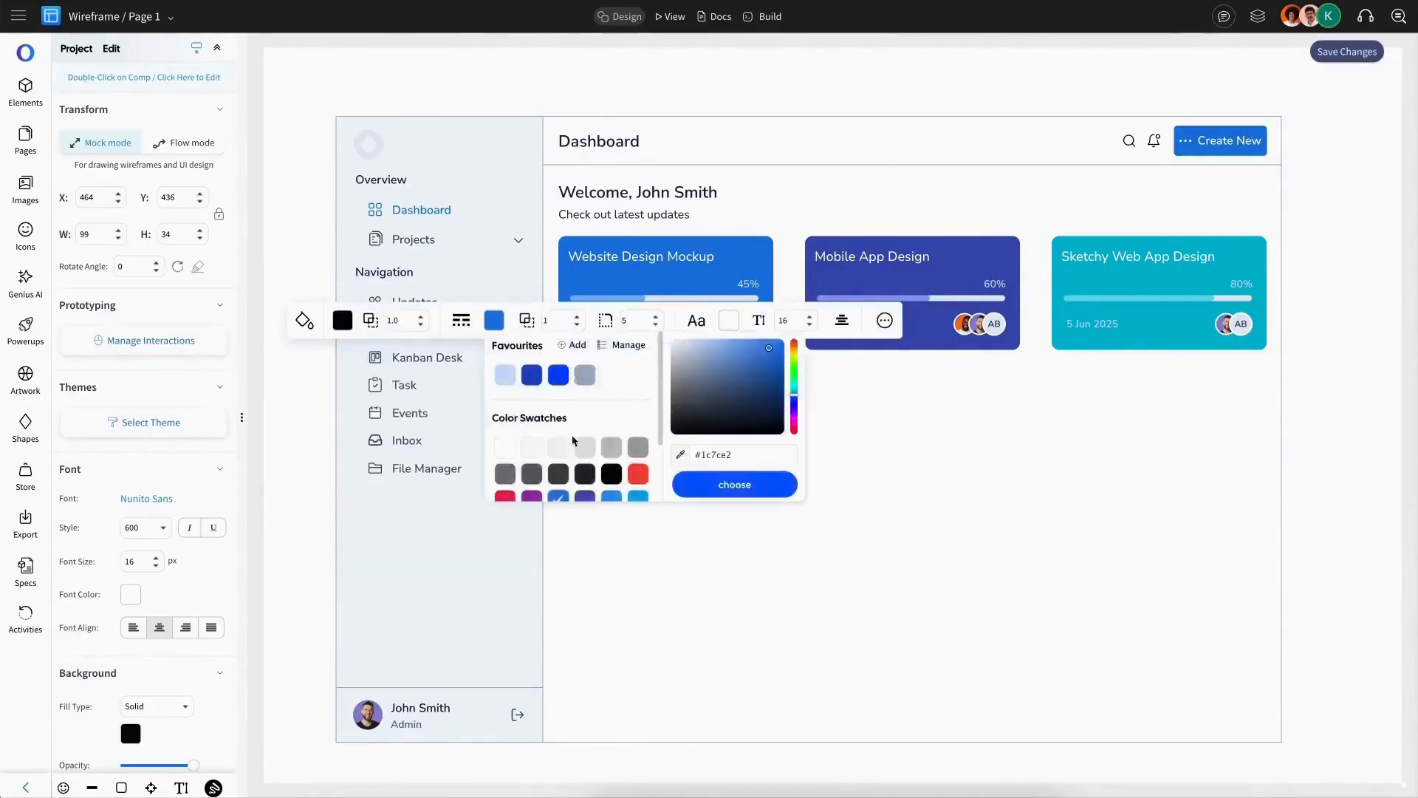
{"action": "left_click", "coordinate": [734, 387]}
{"action": "left_click_drag", "start_coordinate": [736, 388], "coordinate": [730, 388]}
{"action": "left_click", "coordinate": [672, 385], "text": "shift"}
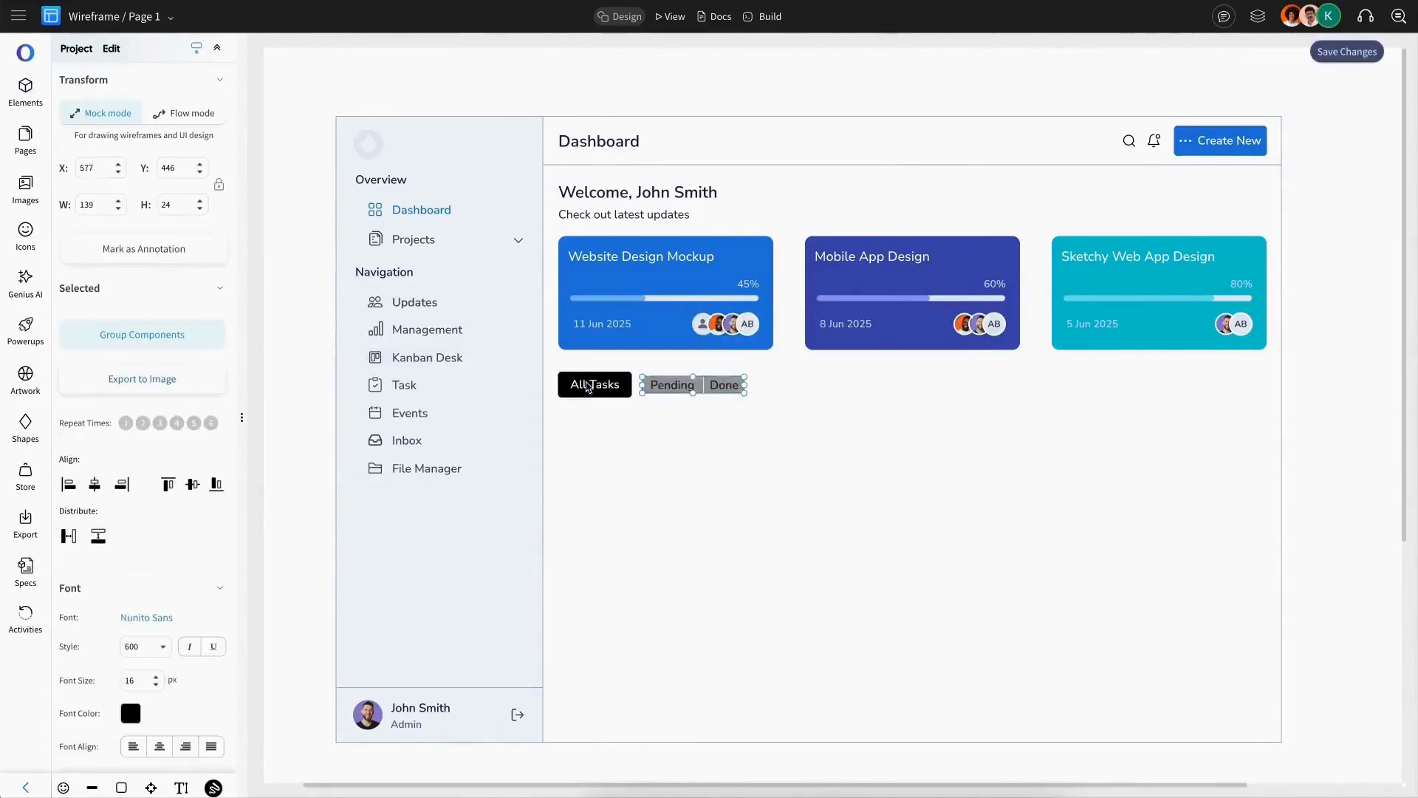
{"action": "left_click", "coordinate": [591, 384], "text": "shift"}
{"action": "left_click", "coordinate": [792, 322]}
Step: Add a rectangle about 510 × 58 below the tabs with a light grey fill and no border
{"action": "left_click", "coordinate": [156, 340]}
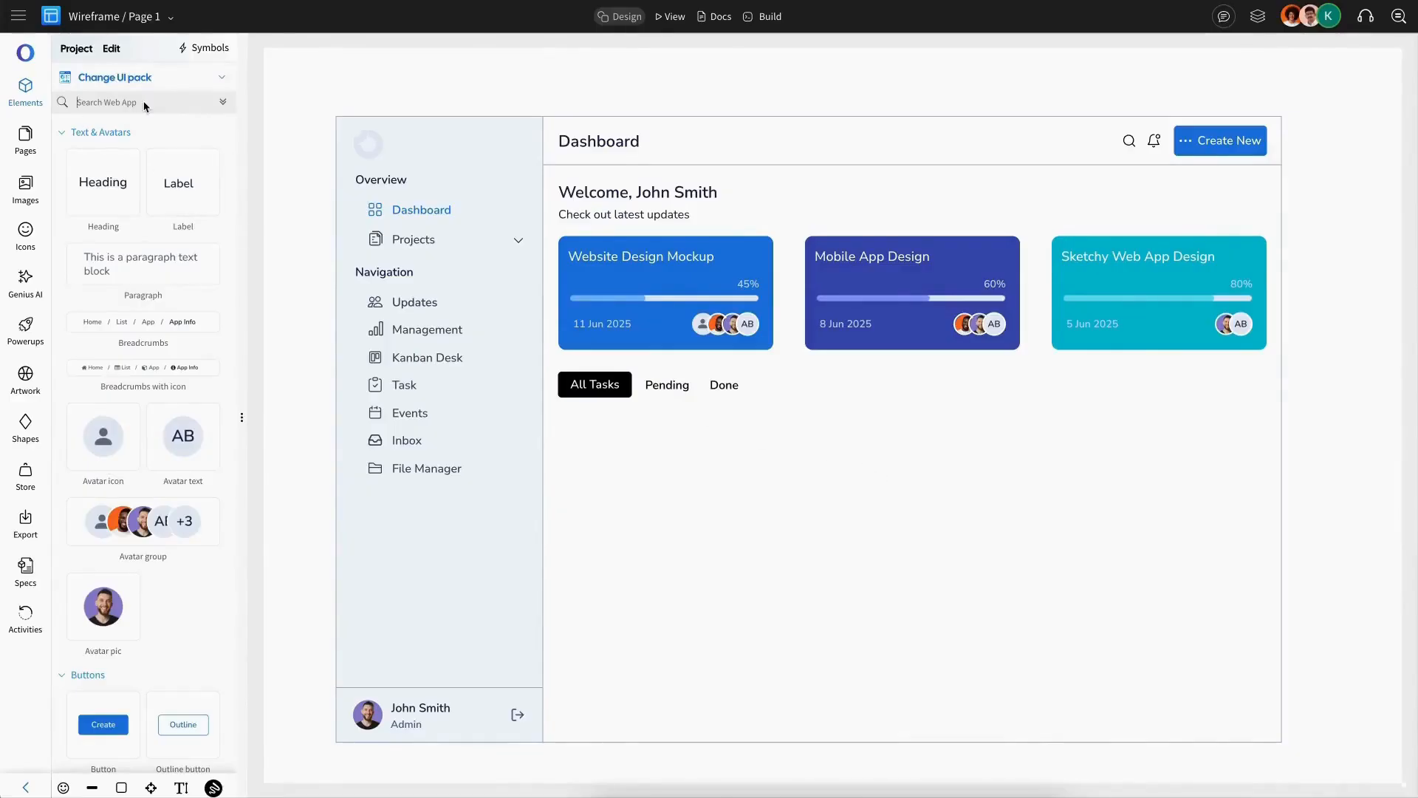
{"action": "type", "text": "rec"}
{"action": "left_click_drag", "start_coordinate": [112, 183], "coordinate": [930, 450]}
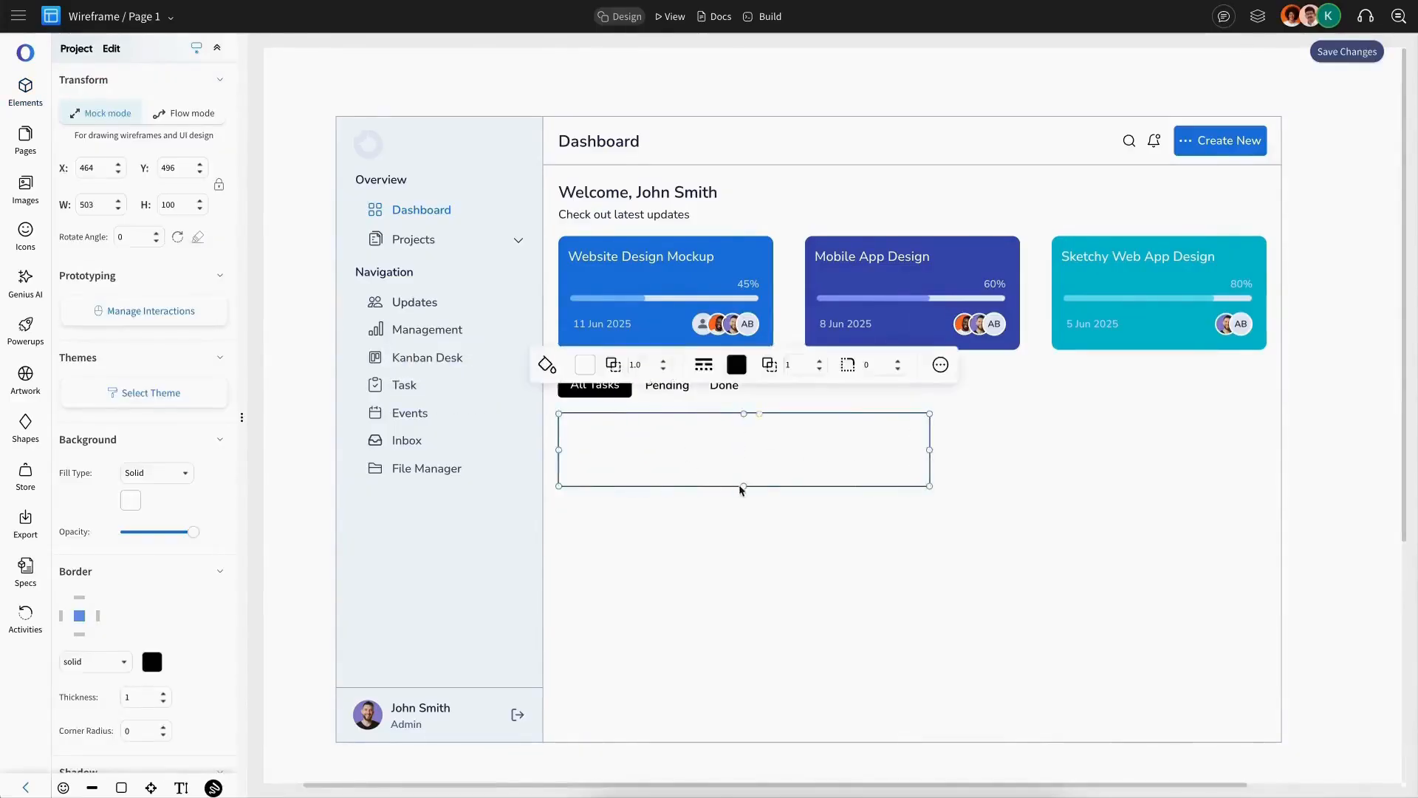
{"action": "left_click_drag", "start_coordinate": [742, 487], "coordinate": [743, 456]}
{"action": "scroll", "coordinate": [252, 587], "scroll_direction": "up", "scroll_amount": 1}
{"action": "left_click", "coordinate": [221, 556]}
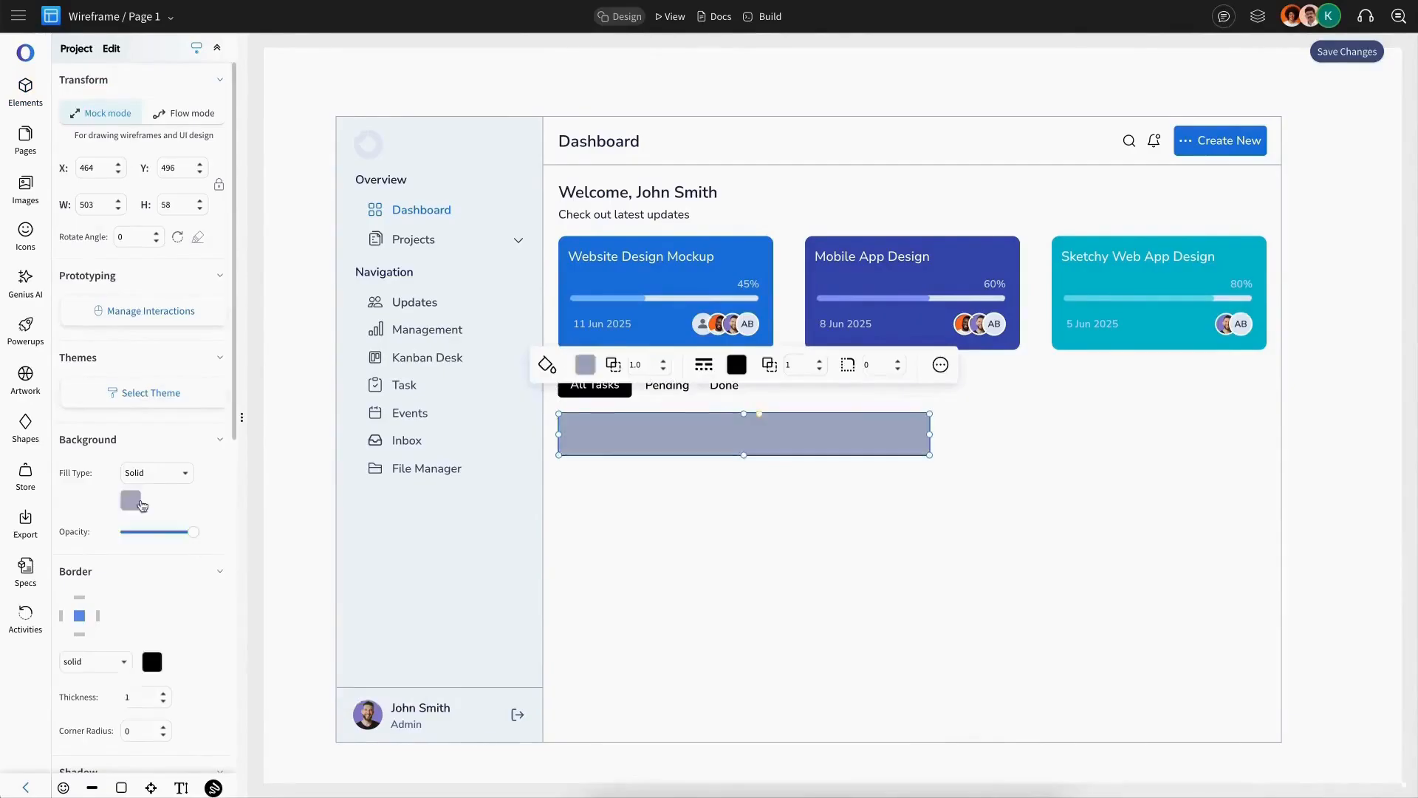
{"action": "left_click", "coordinate": [133, 501]}
{"action": "left_click", "coordinate": [313, 520]}
{"action": "left_click", "coordinate": [369, 686]}
{"action": "left_click", "coordinate": [571, 544]}
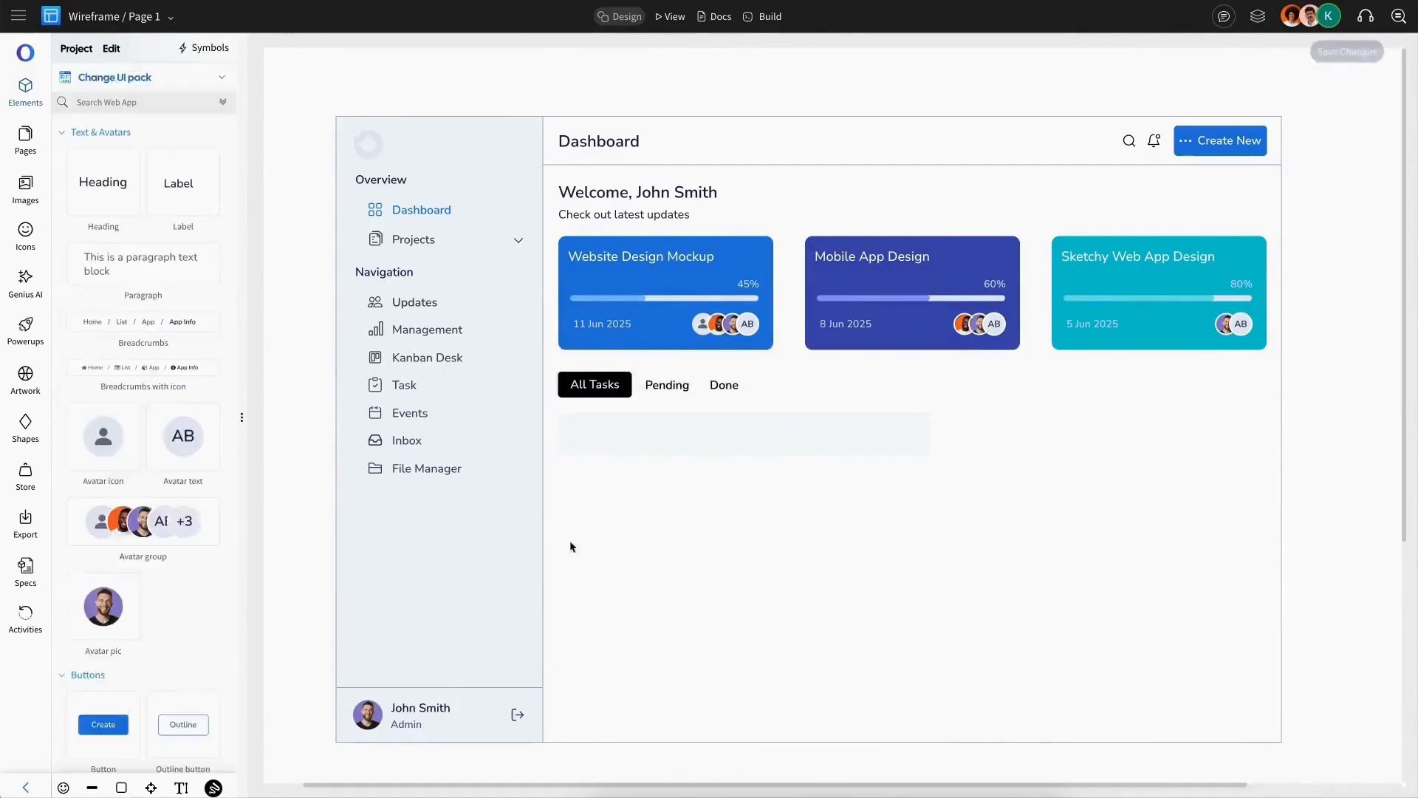
{"action": "left_click", "coordinate": [663, 441]}
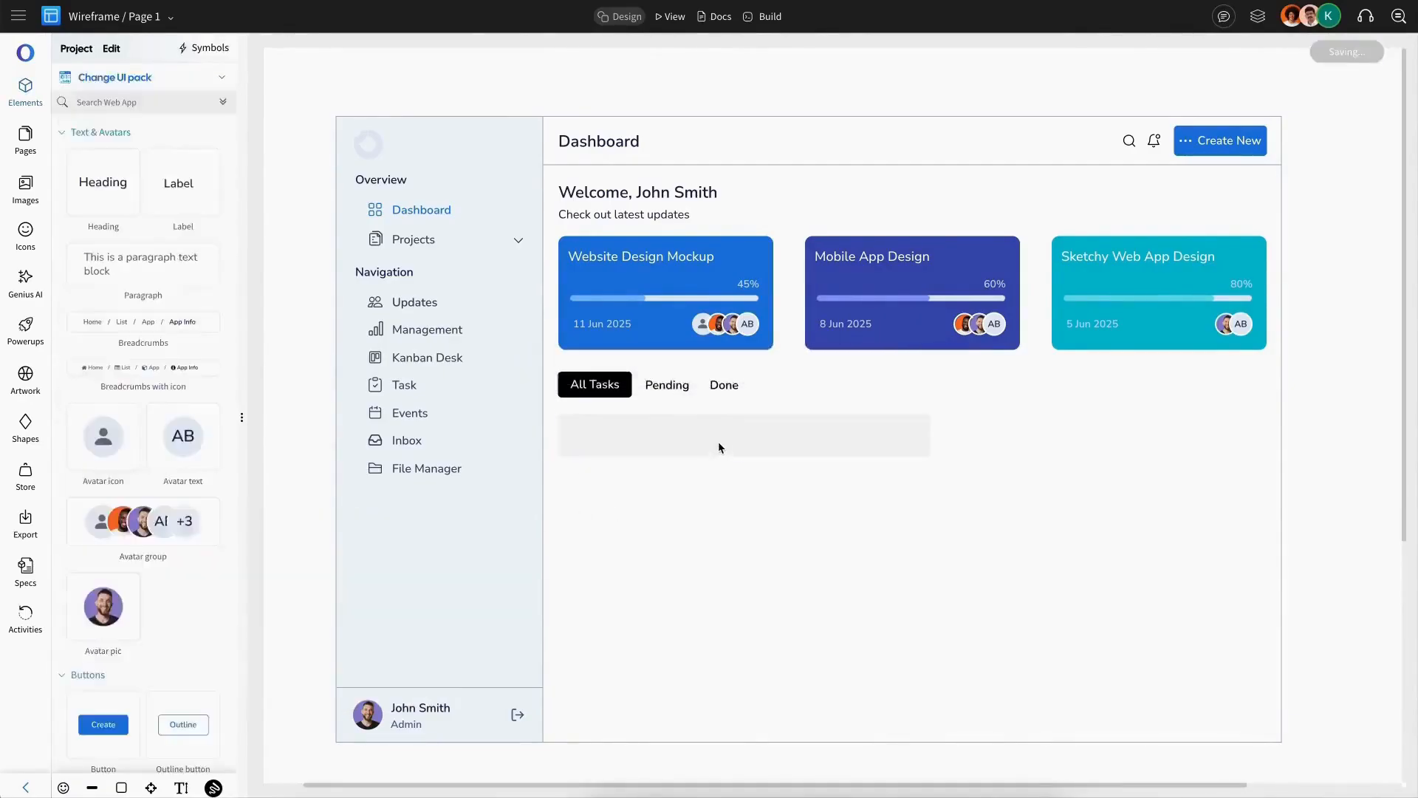
{"action": "left_click", "coordinate": [718, 446]}
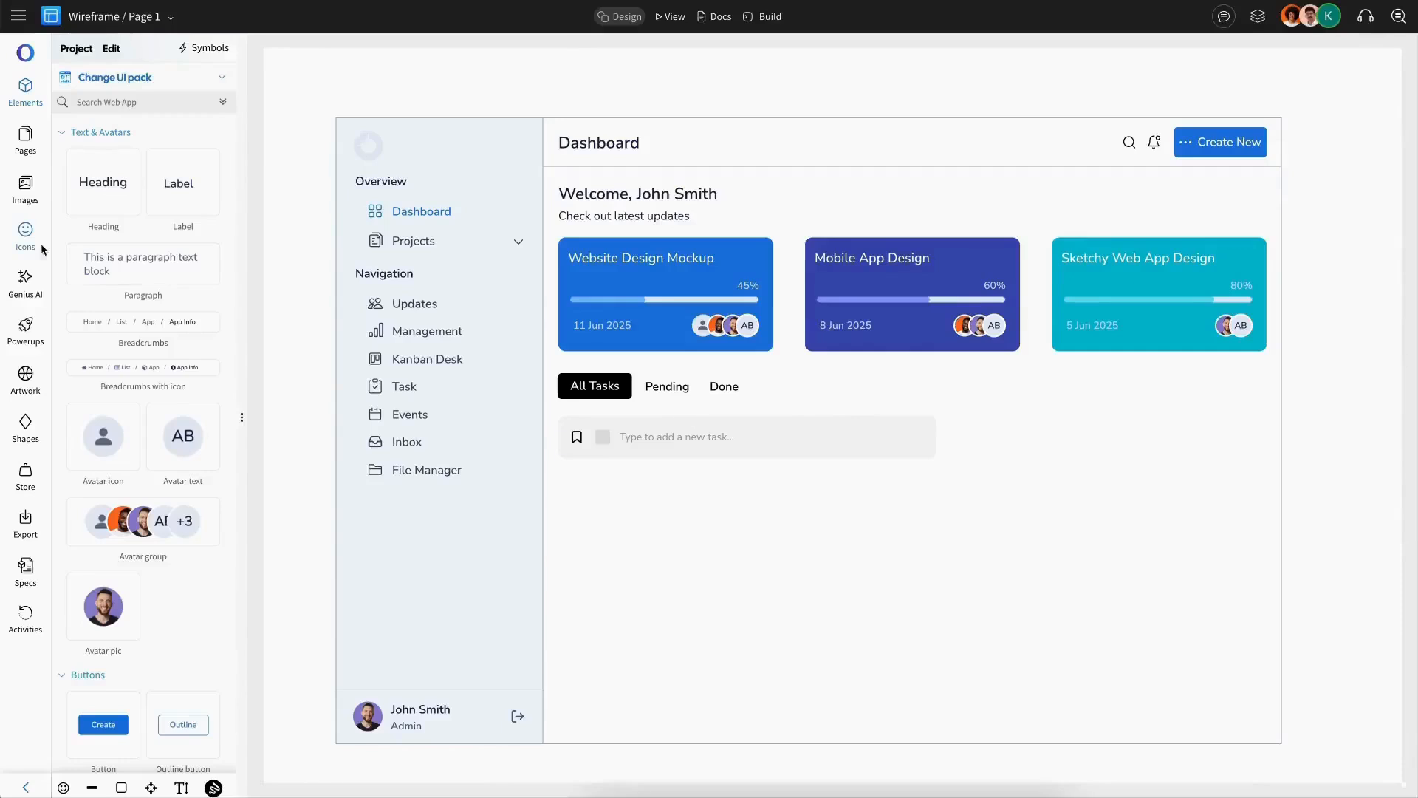
Step: Place a plus icon at the right end of the task input row and set its width to 20
{"action": "left_click", "coordinate": [33, 240]}
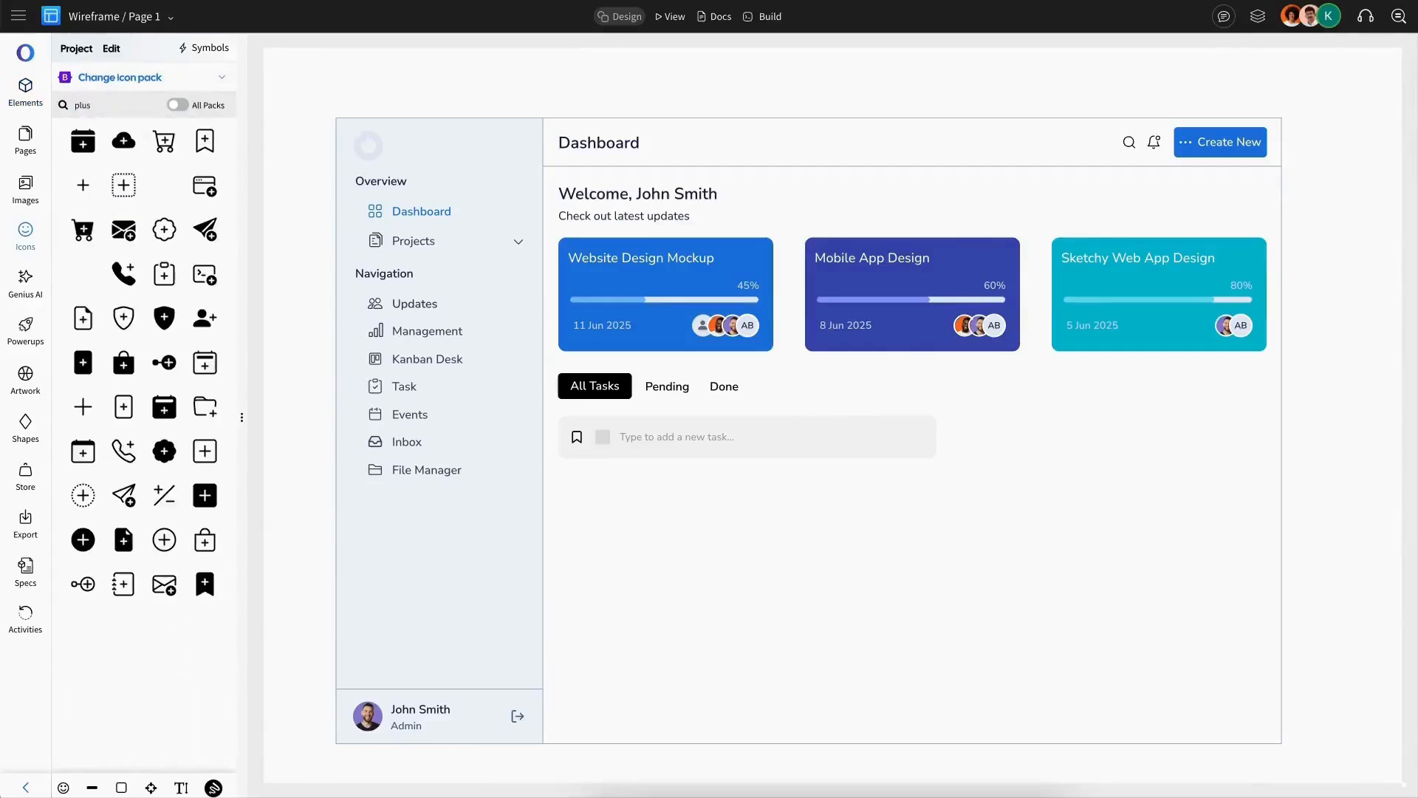
{"action": "left_click", "coordinate": [82, 540]}
{"action": "left_click_drag", "start_coordinate": [319, 98], "coordinate": [907, 442]}
{"action": "double_click", "coordinate": [88, 234]}
{"action": "type", "text": "20"}
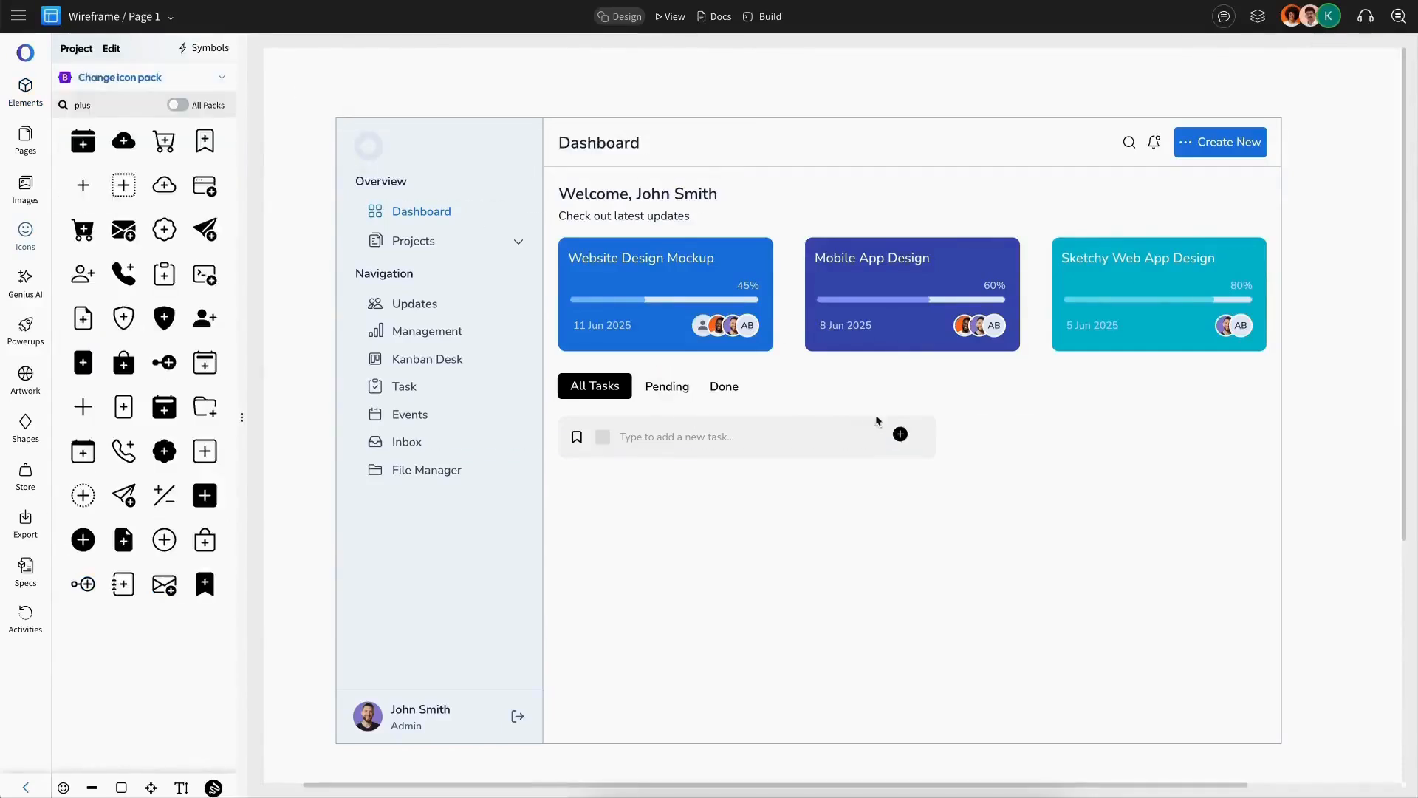
{"action": "left_click_drag", "start_coordinate": [900, 435], "coordinate": [919, 438]}
Step: Select the task row's bookmark, checkbox, placeholder and plus icon and centre them vertically
{"action": "left_click", "coordinate": [676, 437], "text": "shift"}
{"action": "left_click", "coordinate": [602, 438], "text": "shift"}
{"action": "left_click", "coordinate": [577, 437], "text": "shift"}
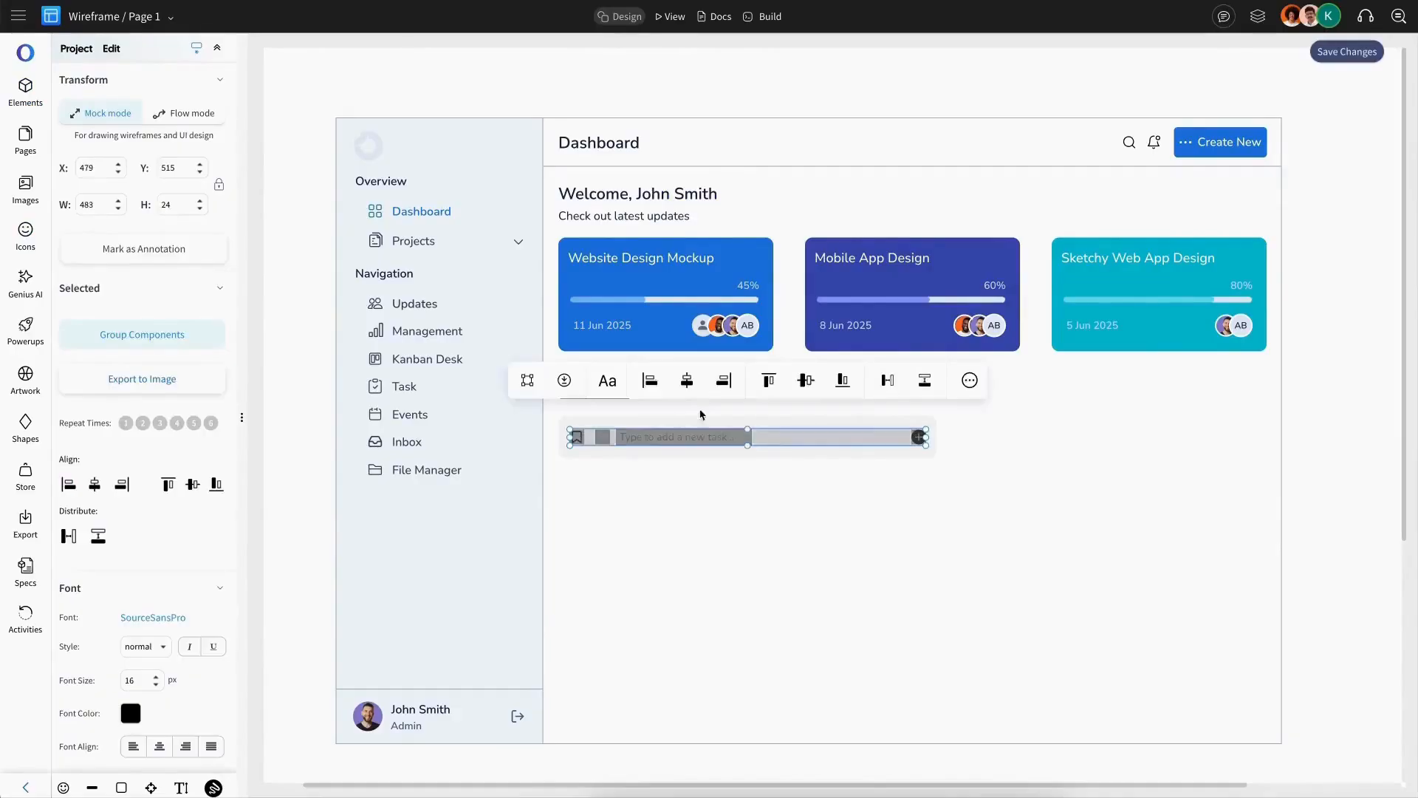
{"action": "left_click", "coordinate": [807, 381]}
{"action": "left_click", "coordinate": [780, 424], "text": "shift"}
{"action": "left_click", "coordinate": [525, 367]}
Step: Recolour the bookmark icon in the task input row to #9e9e9e
{"action": "double_click", "coordinate": [577, 437]}
{"action": "left_click", "coordinate": [450, 382]}
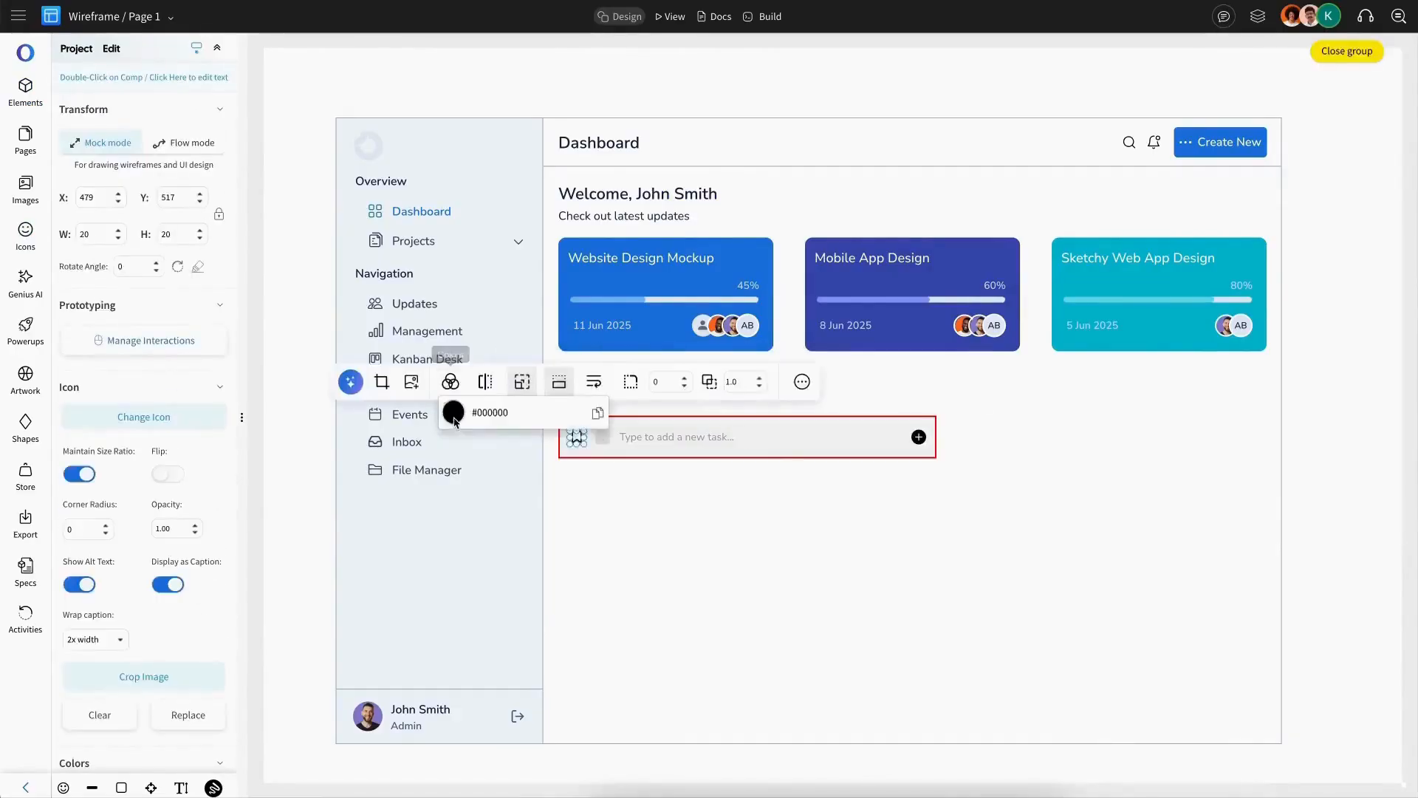
{"action": "left_click", "coordinate": [453, 412]}
{"action": "left_click", "coordinate": [635, 484]}
{"action": "left_click", "coordinate": [650, 517]}
{"action": "left_click", "coordinate": [577, 438]}
{"action": "double_click", "coordinate": [577, 437]}
{"action": "left_click", "coordinate": [450, 381]}
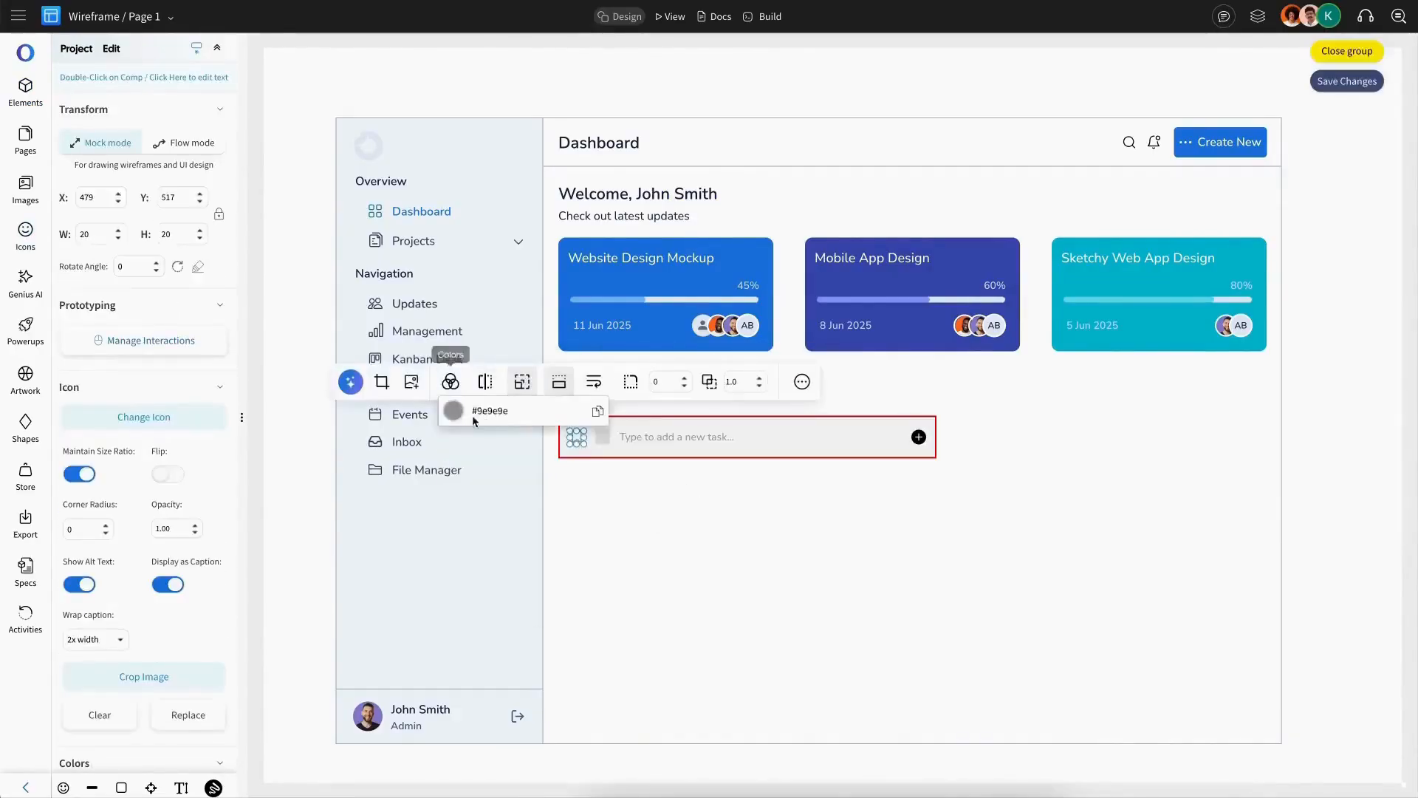
{"action": "left_click", "coordinate": [453, 410]}
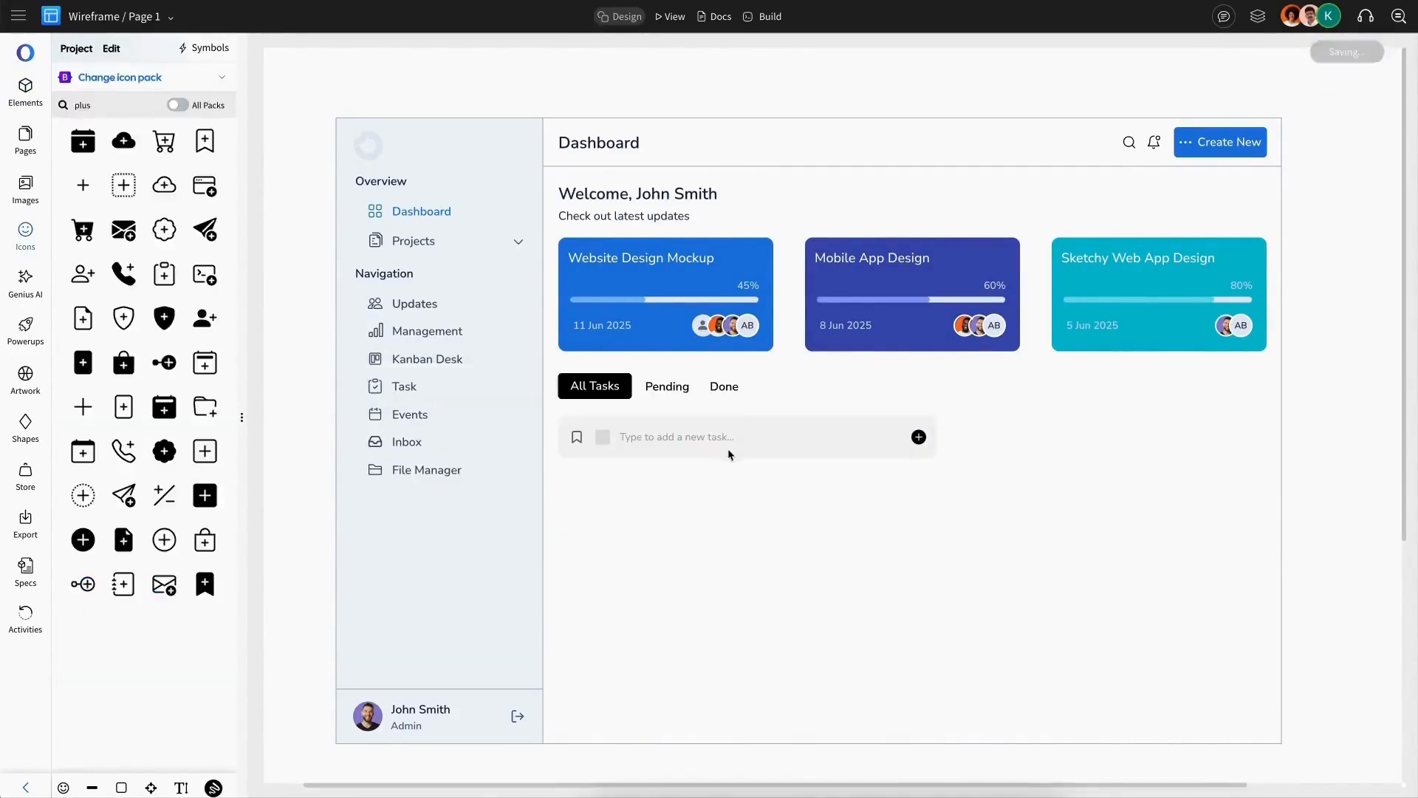
Step: Duplicate the task input row below and change its text to Design a new website 6.0
{"action": "left_click", "coordinate": [729, 447]}
{"action": "key", "text": "ctrl+c"}
{"action": "key", "text": "ctrl+v"}
{"action": "left_click_drag", "start_coordinate": [764, 466], "coordinate": [728, 483]}
{"action": "double_click", "coordinate": [707, 493]}
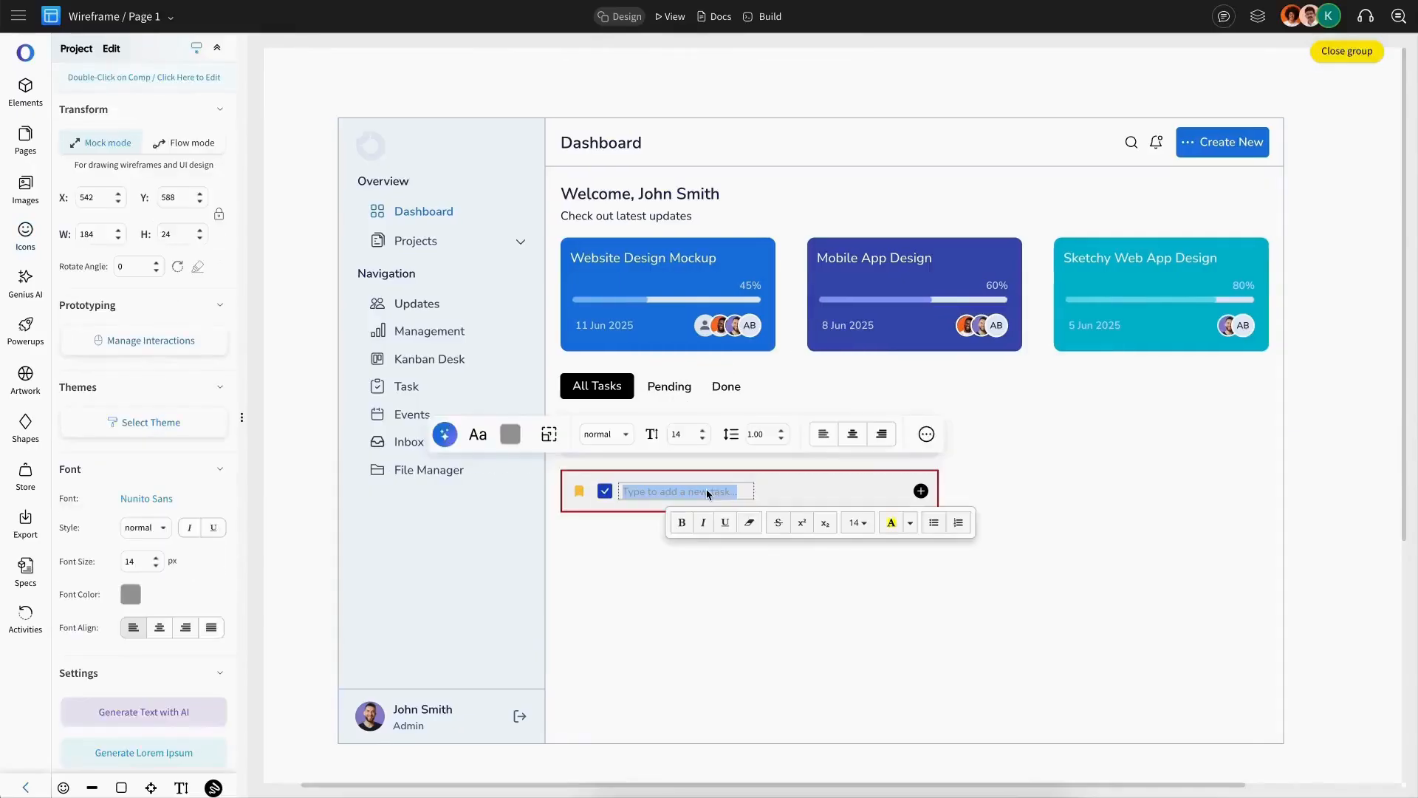
{"action": "type", "text": "Design a new website 6.0"}
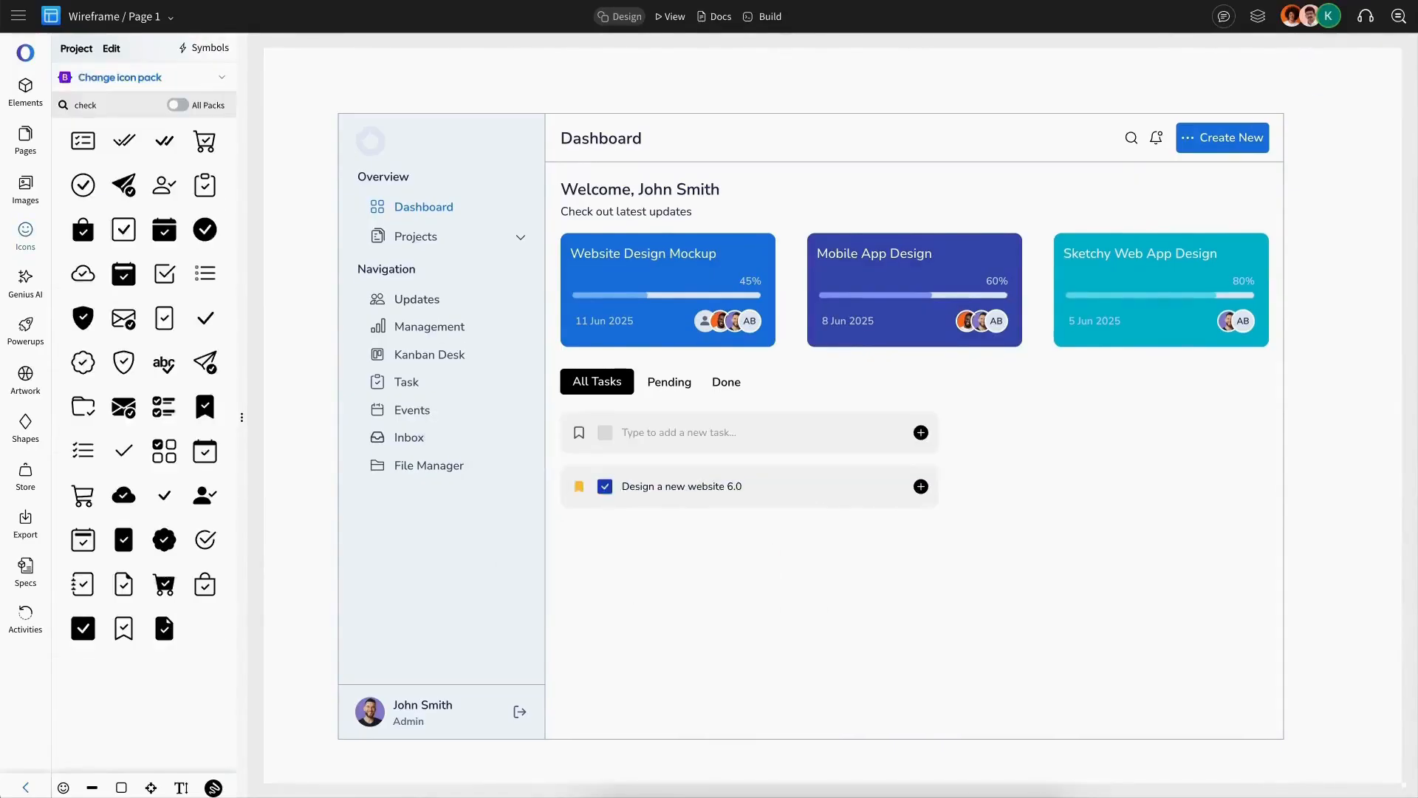
Step: Copy the first card's progress bar into the new task row and set its width to 150
{"action": "left_click", "coordinate": [635, 299]}
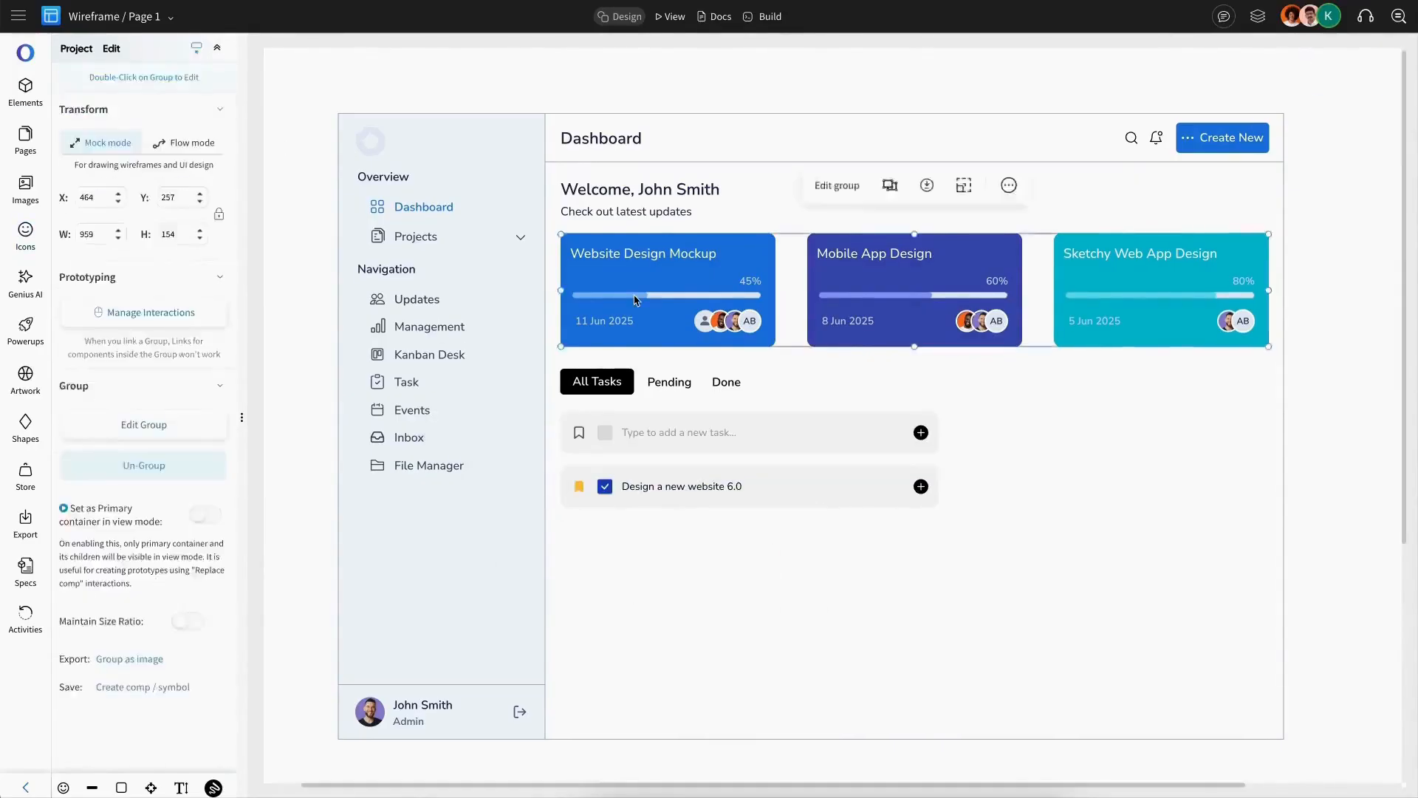
{"action": "double_click", "coordinate": [636, 297]}
{"action": "key", "text": "ctrl+c"}
{"action": "key", "text": "ctrl+v"}
{"action": "left_click_drag", "start_coordinate": [635, 297], "coordinate": [822, 487]}
{"action": "double_click", "coordinate": [94, 210]}
{"action": "type", "text": "1"}
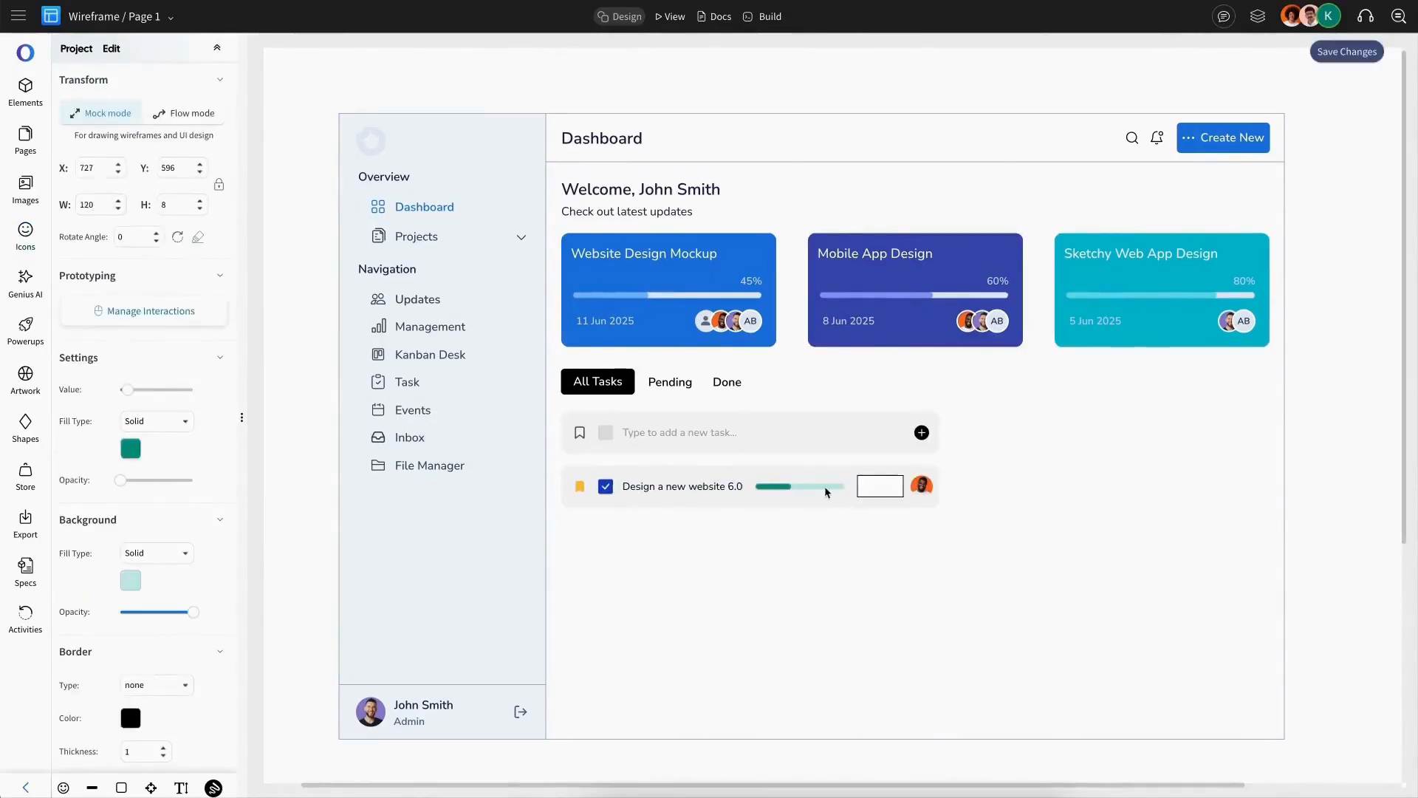
{"action": "left_click", "coordinate": [882, 486]}
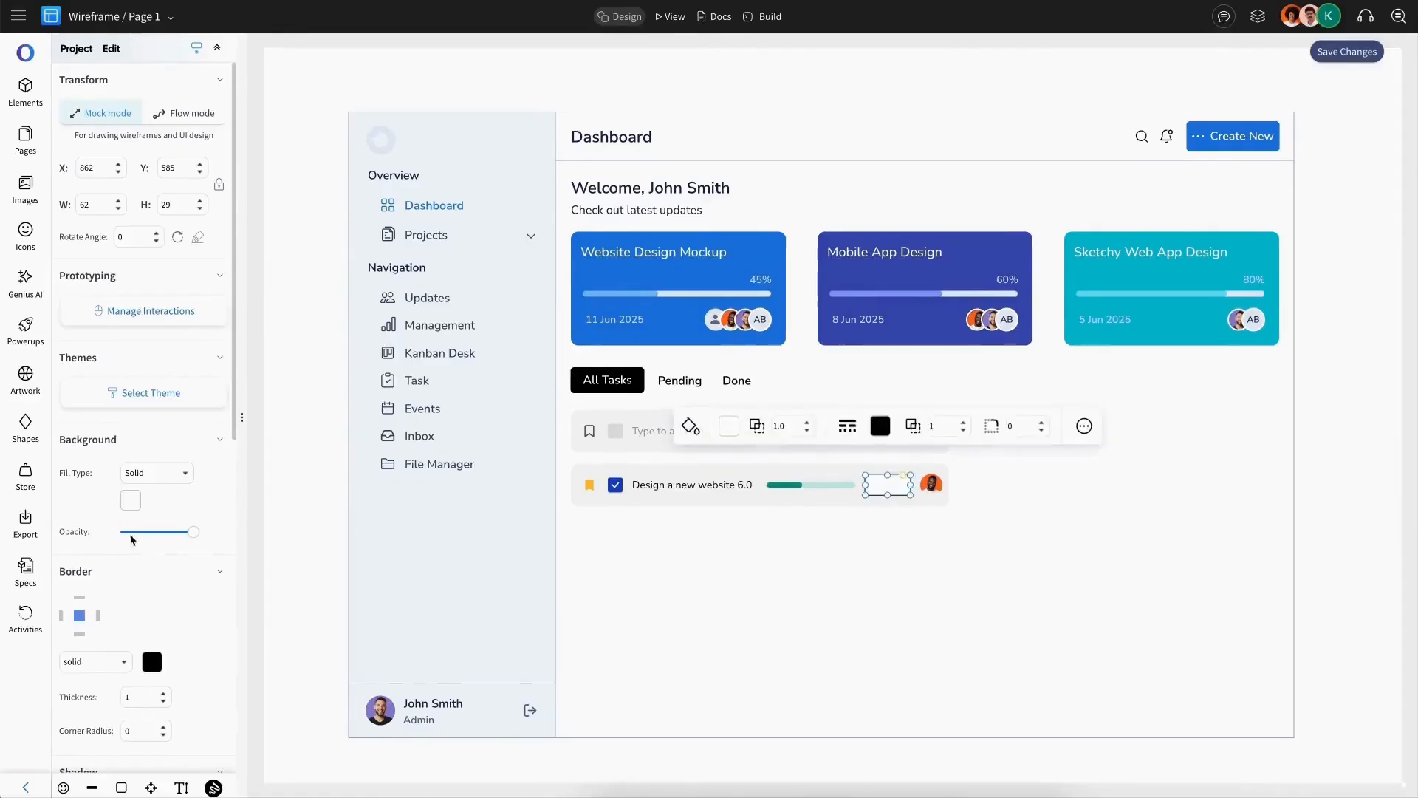
Step: Style the small counter box as a blue pill with no border and corner radius 50
{"action": "left_click", "coordinate": [136, 507]}
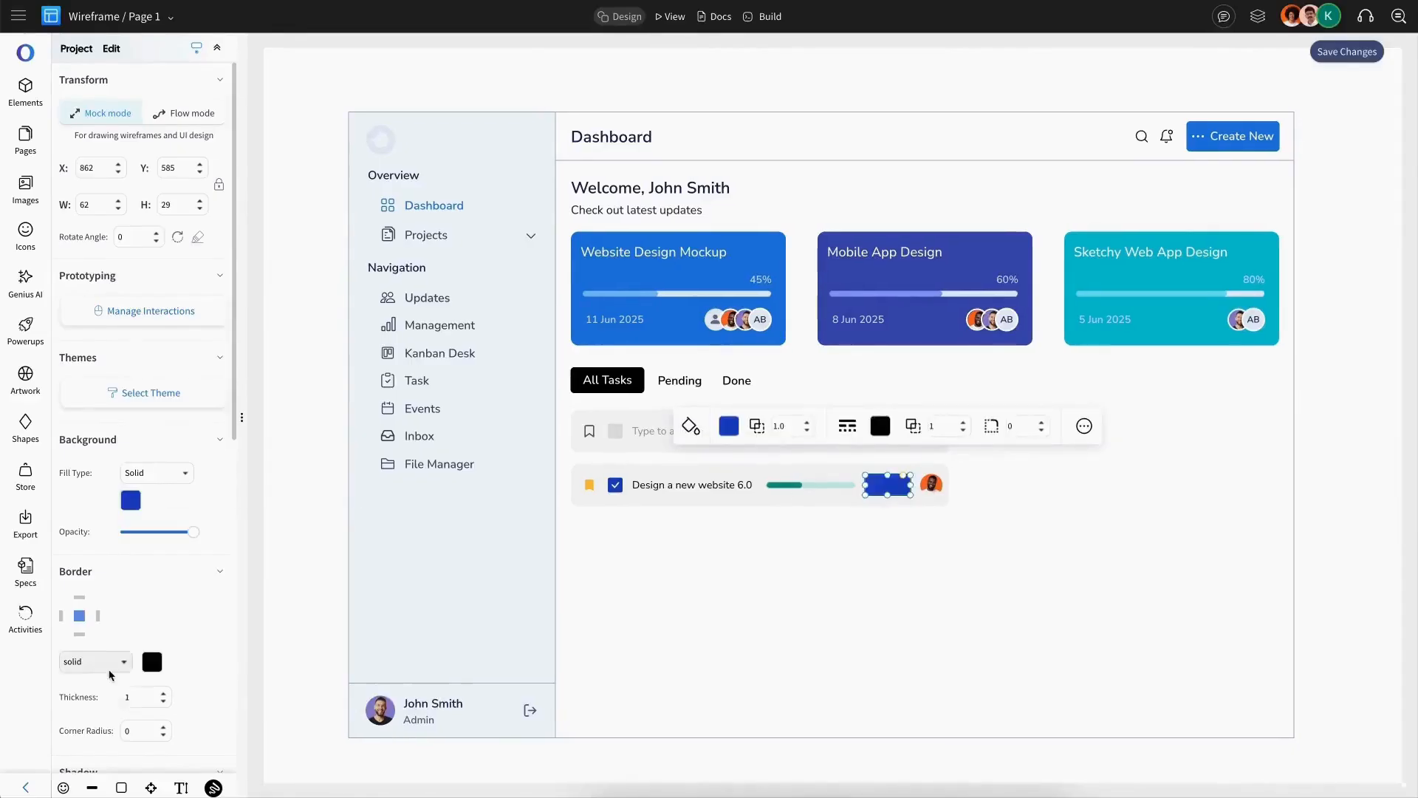
{"action": "left_click", "coordinate": [108, 668]}
{"action": "left_click", "coordinate": [99, 735]}
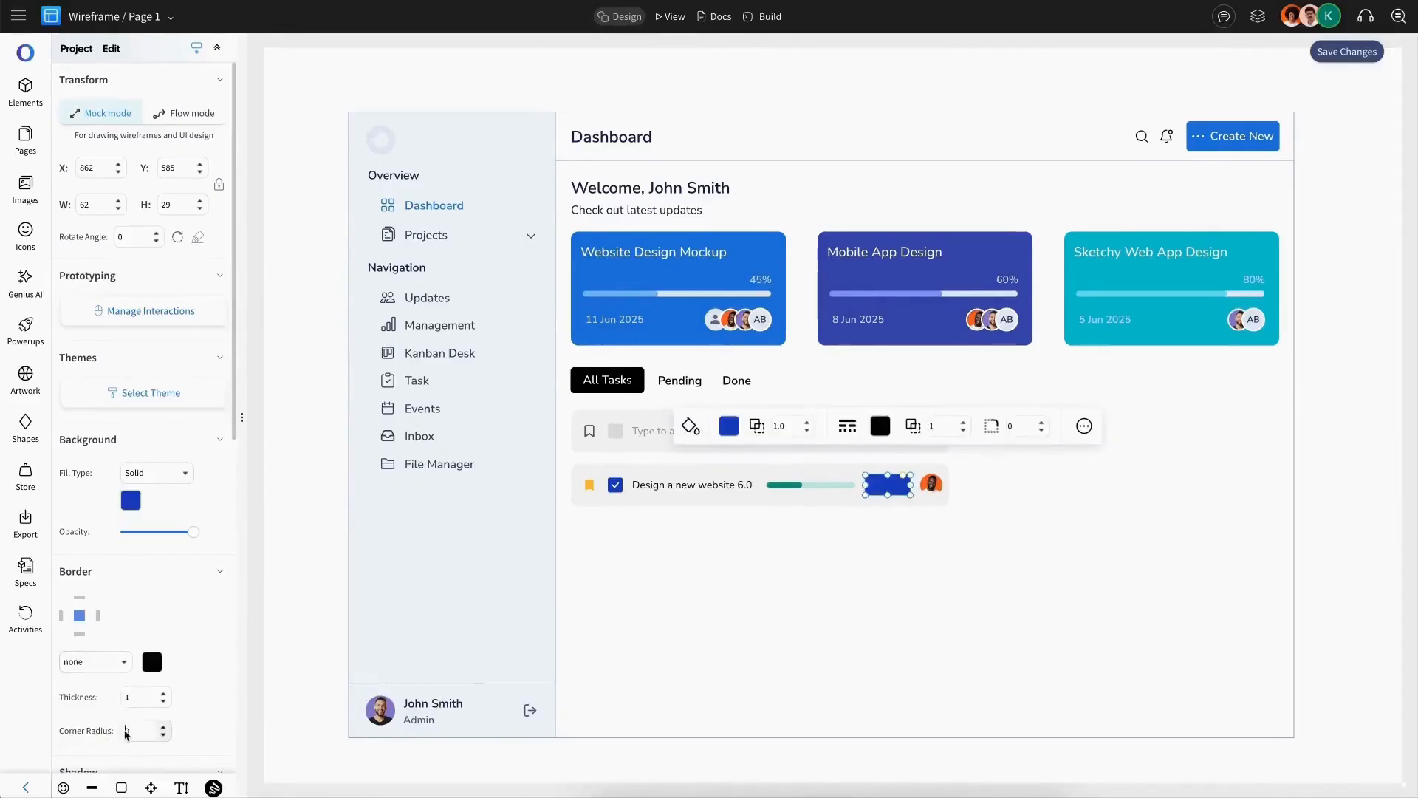
{"action": "left_click", "coordinate": [127, 731]}
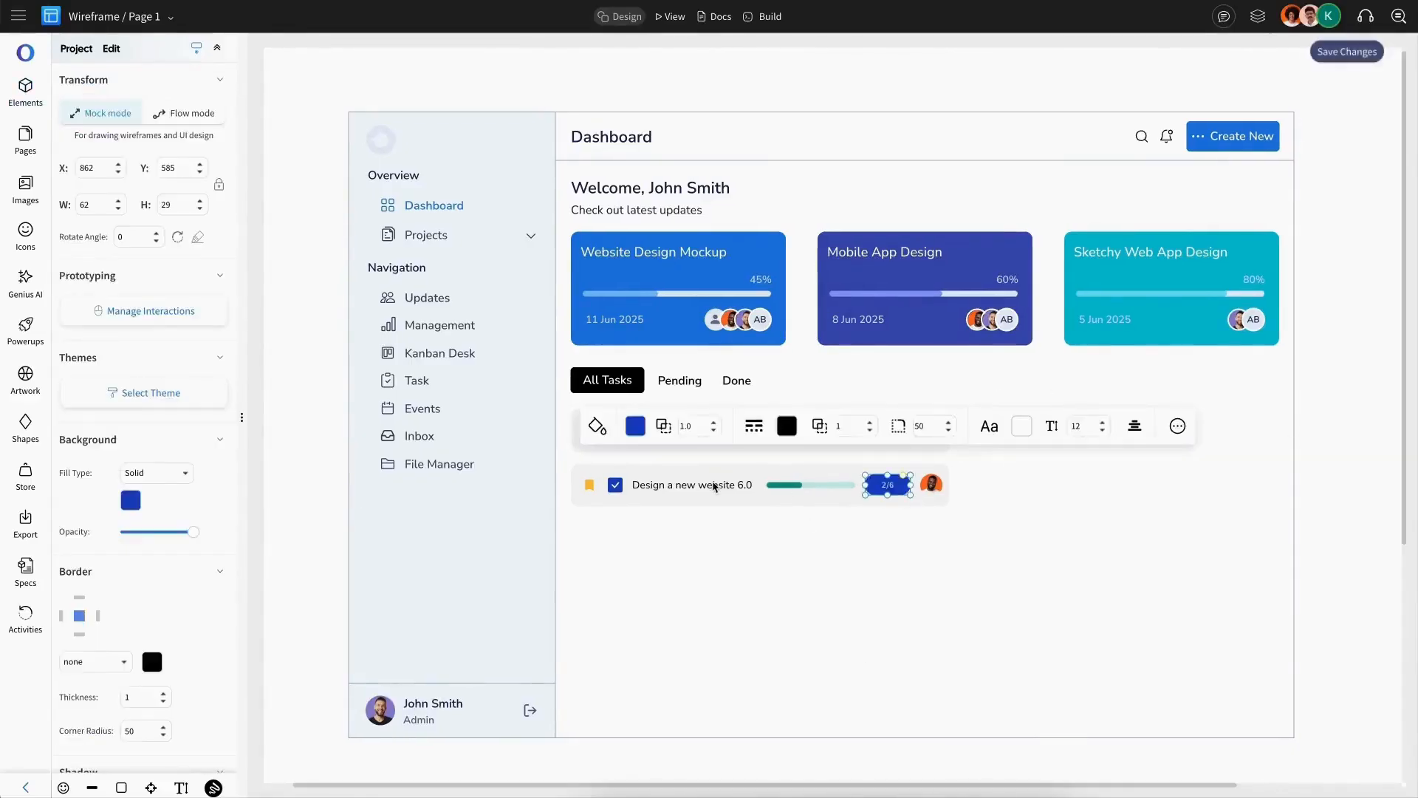
{"action": "left_click", "coordinate": [714, 485]}
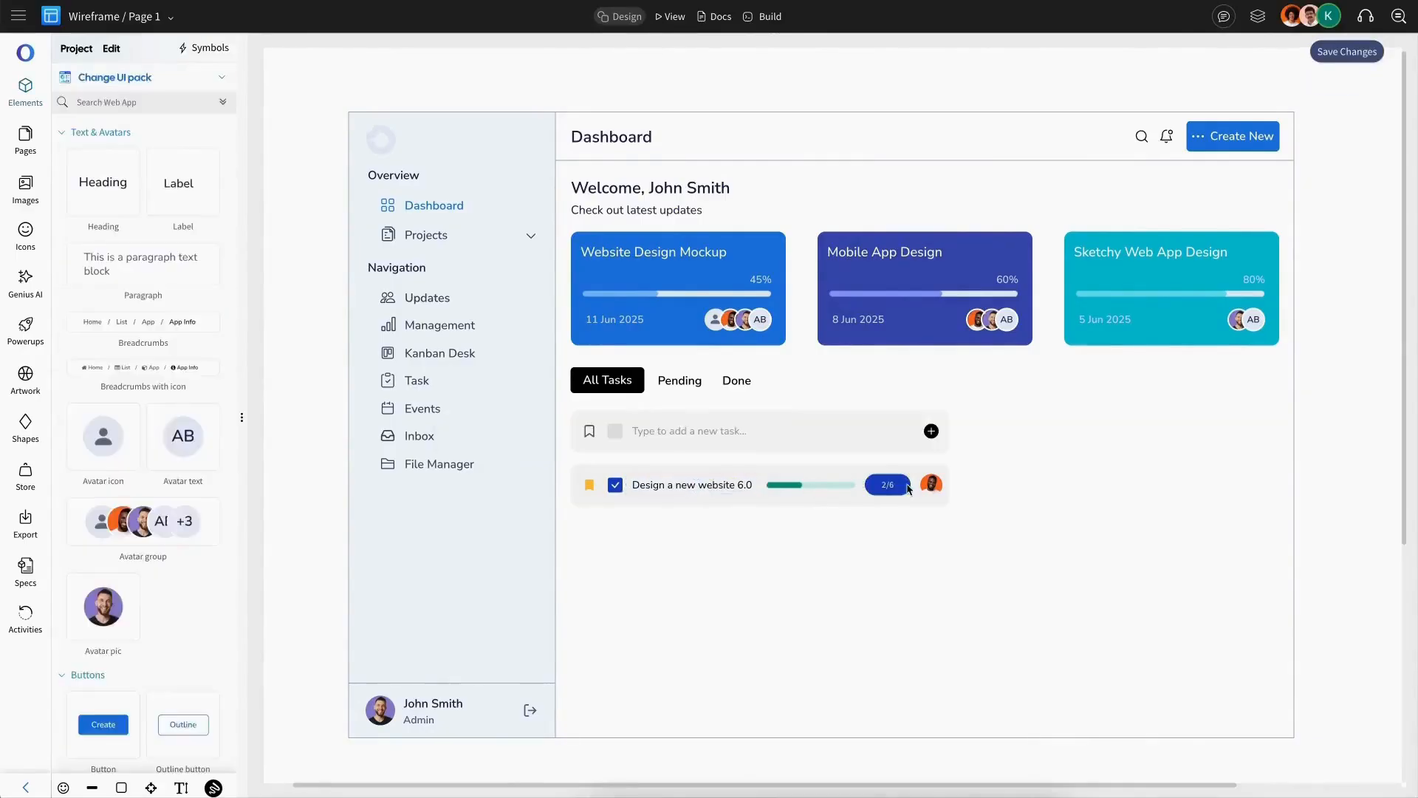
{"action": "left_click", "coordinate": [907, 486]}
Step: Set the pill's label font to Nunito Sans, size 14, weight 600
{"action": "scroll", "coordinate": [146, 604], "scroll_direction": "down", "scroll_amount": 8}
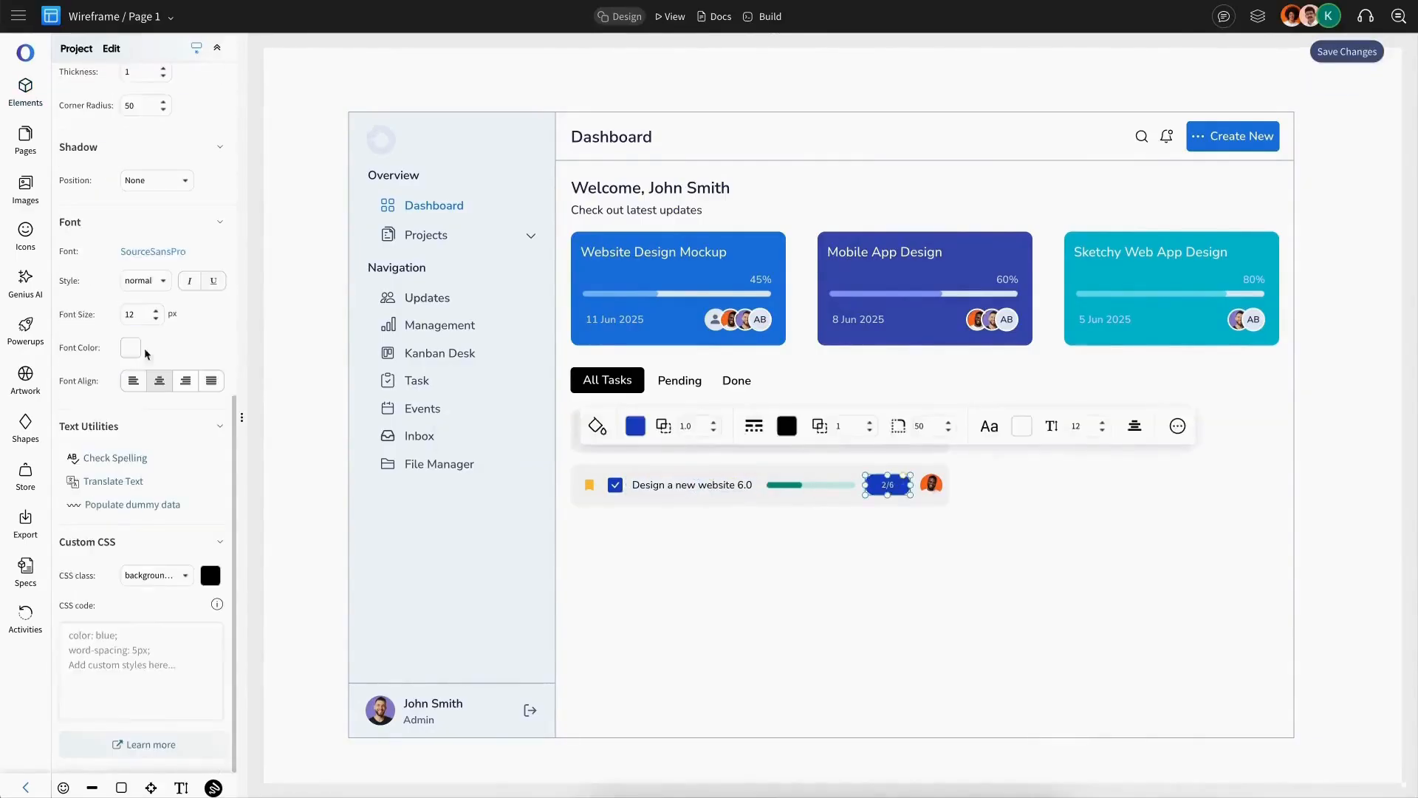
{"action": "left_click", "coordinate": [153, 253]}
{"action": "left_click", "coordinate": [317, 230]}
{"action": "left_click", "coordinate": [157, 317]}
{"action": "scroll", "coordinate": [157, 317], "scroll_direction": "up", "scroll_amount": 8}
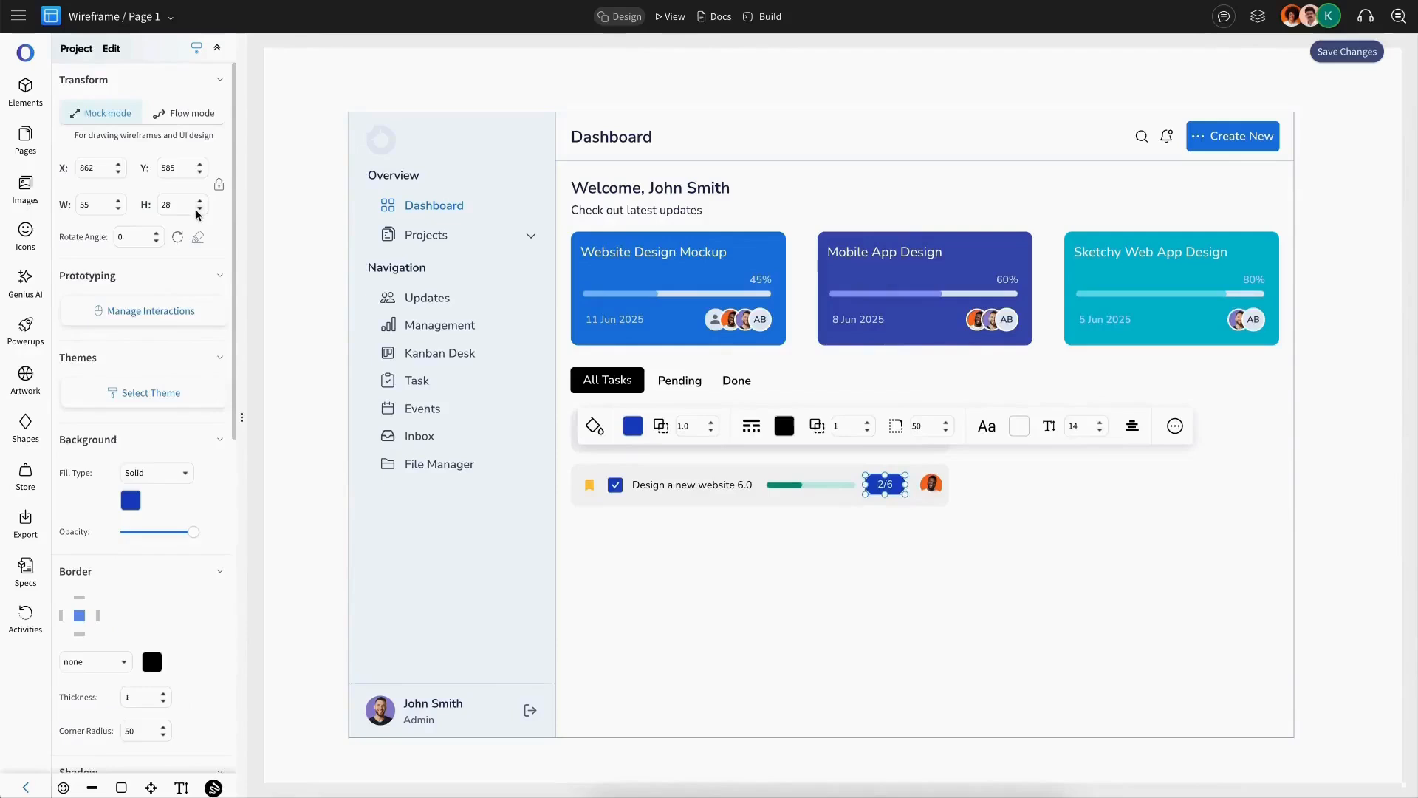
{"action": "scroll", "coordinate": [131, 458], "scroll_direction": "down", "scroll_amount": 5}
{"action": "left_click", "coordinate": [141, 530]}
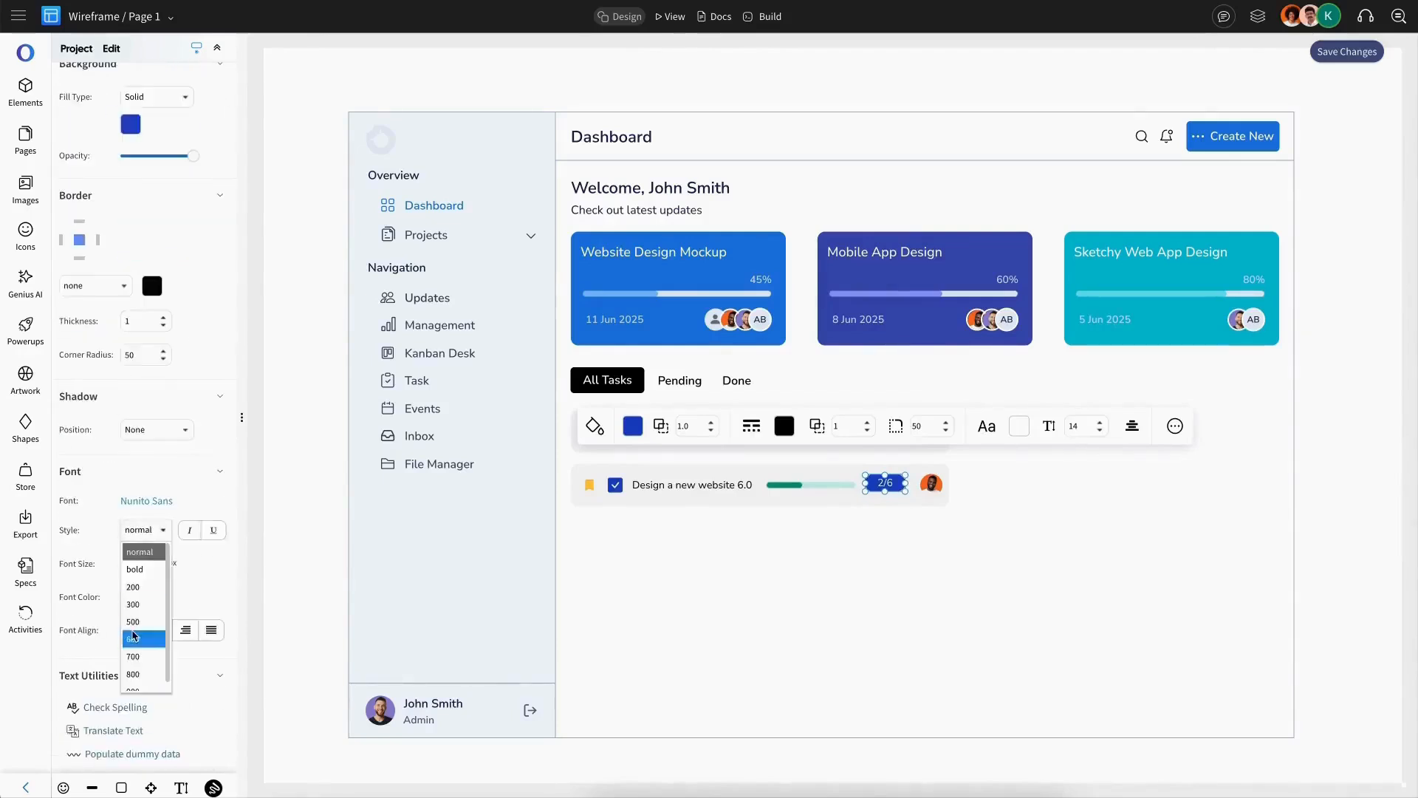
{"action": "left_click", "coordinate": [135, 640]}
{"action": "left_click", "coordinate": [890, 486]}
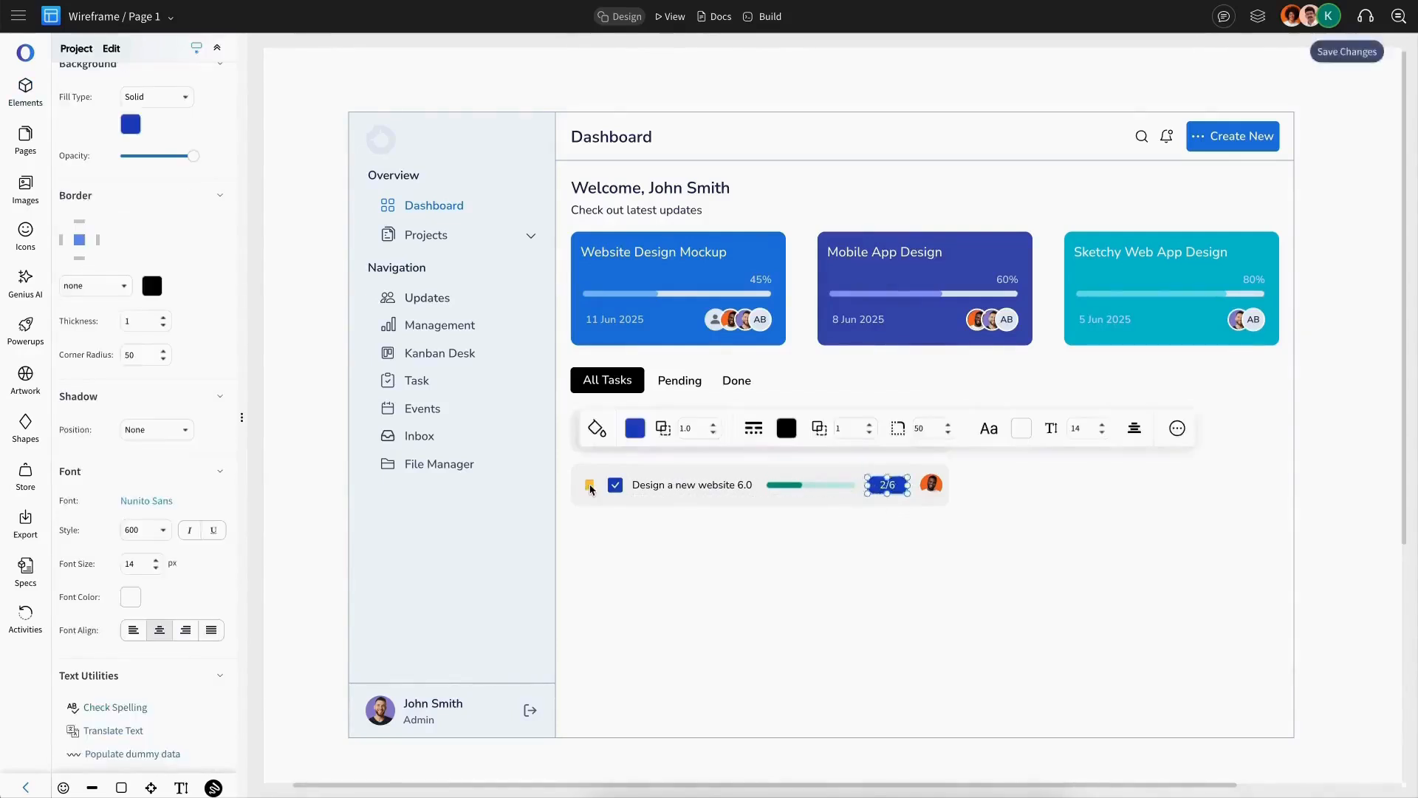
Step: Ungroup and regroup all elements of the task row into one group
{"action": "left_click", "coordinate": [589, 485]}
{"action": "key", "text": "ctrl+shift+g"}
{"action": "left_click_drag", "start_coordinate": [563, 517], "coordinate": [957, 469]}
{"action": "key", "text": "ctrl+g"}
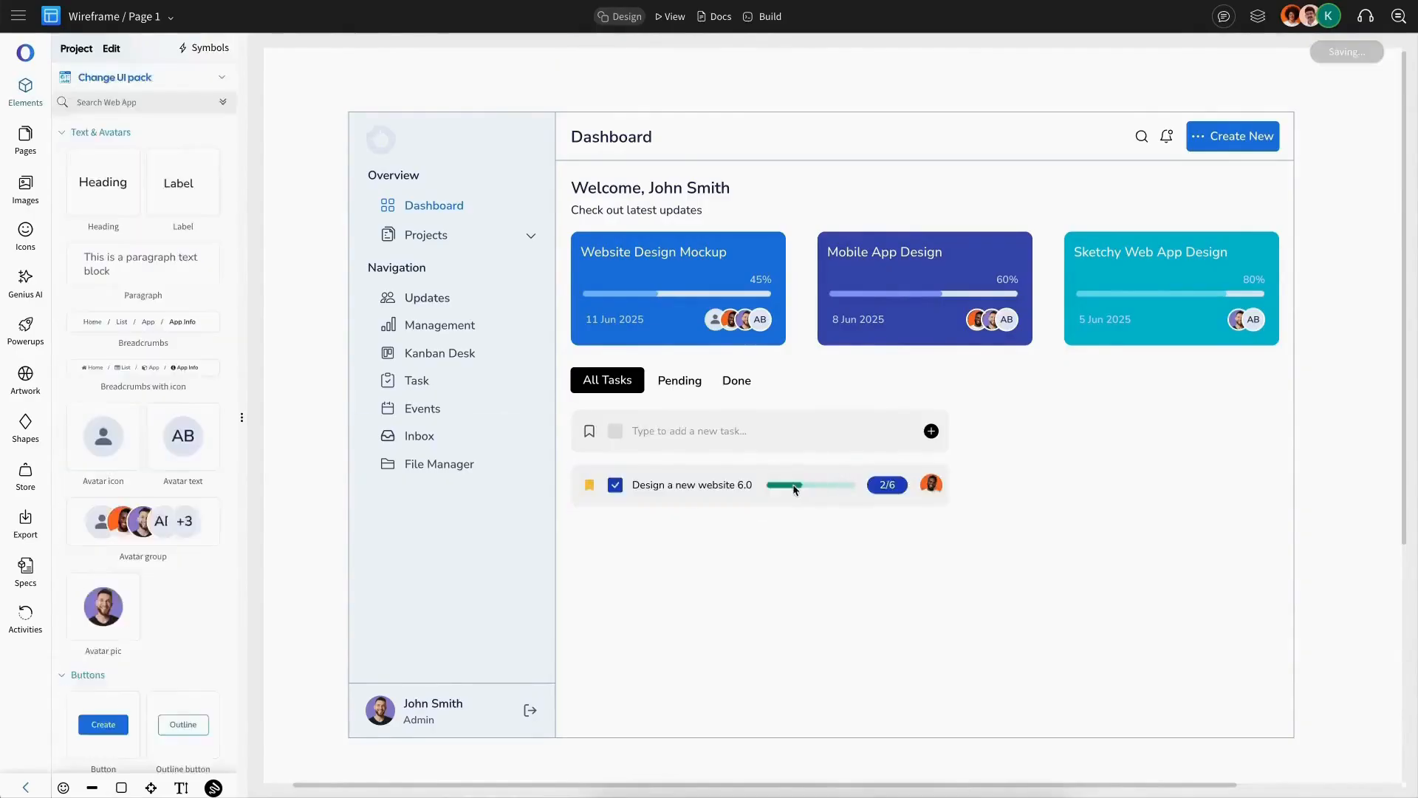
Step: Duplicate the task row to build a list of five tasks
{"action": "key", "text": "ctrl+d"}
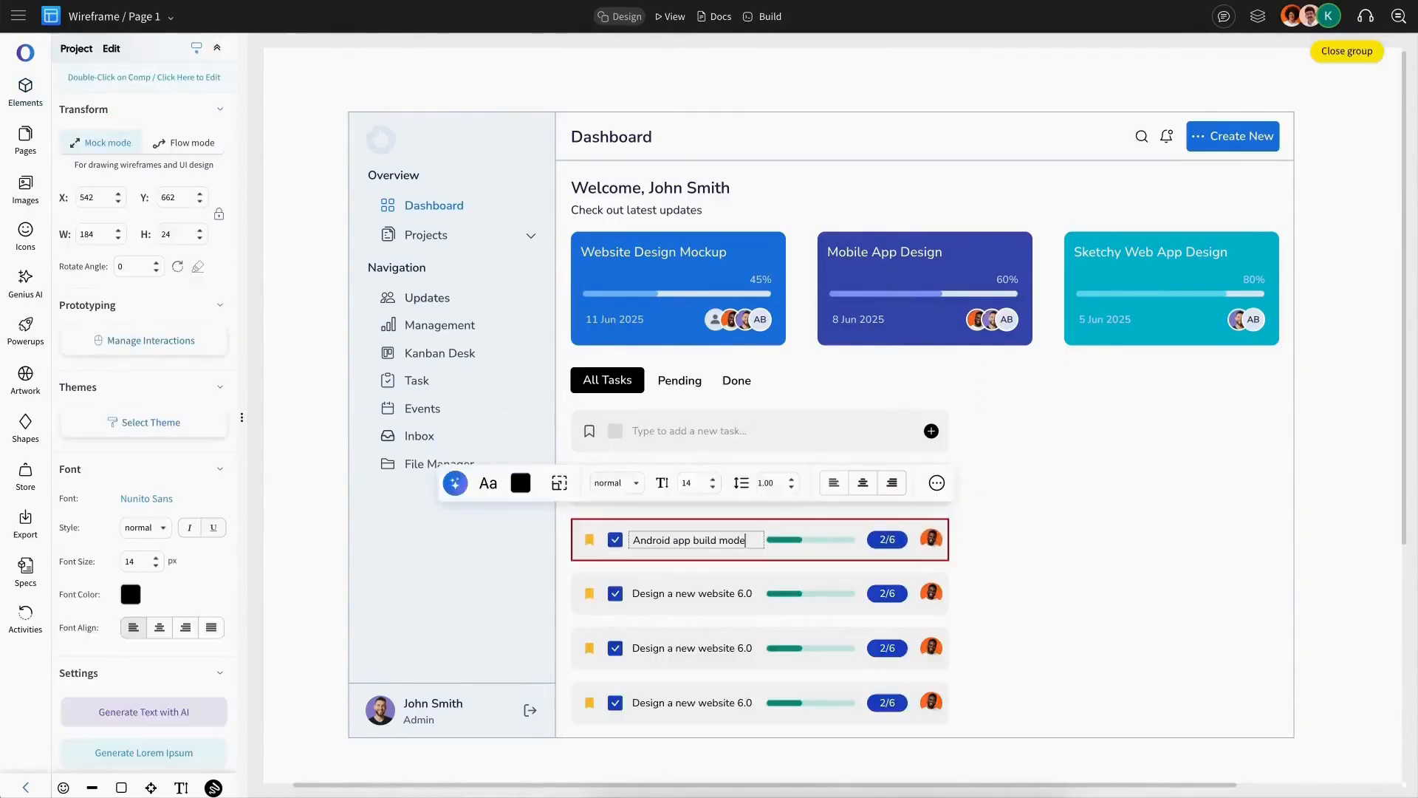
{"action": "left_click", "coordinate": [808, 538]}
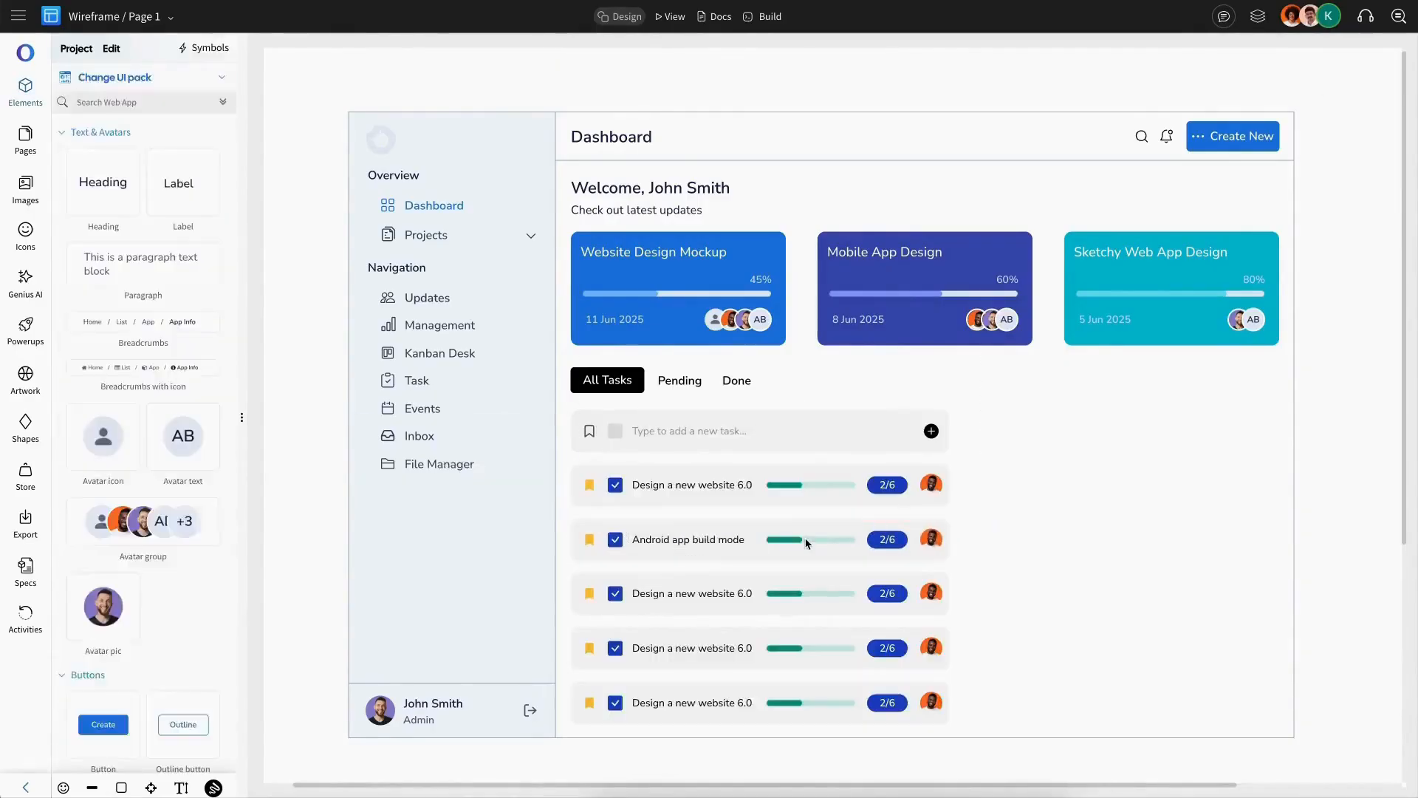
Step: Colour the second task's progress bar orange with a light orange track and adjust its value
{"action": "left_click", "coordinate": [131, 449]}
{"action": "left_click", "coordinate": [141, 600]}
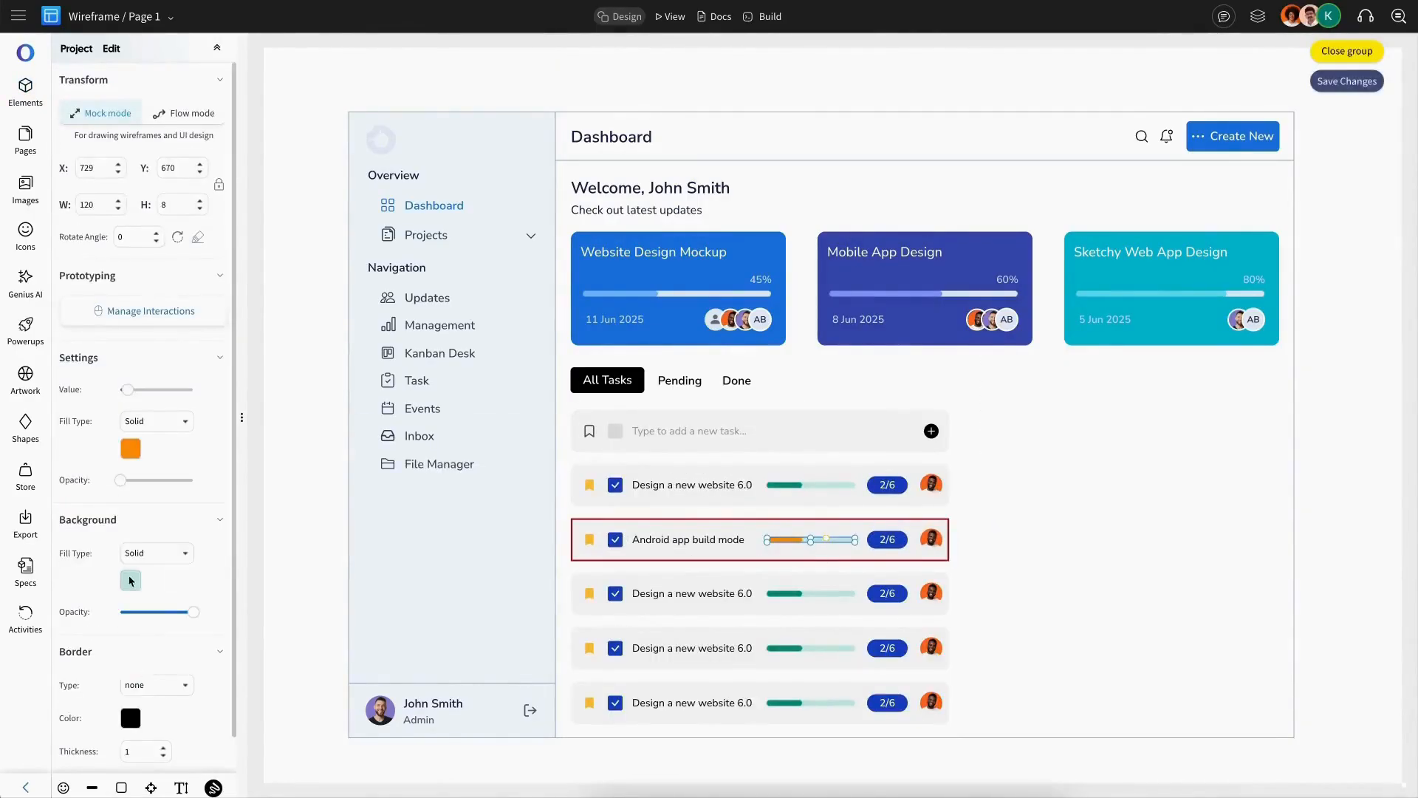
{"action": "left_click", "coordinate": [129, 580]}
{"action": "left_click", "coordinate": [141, 760]}
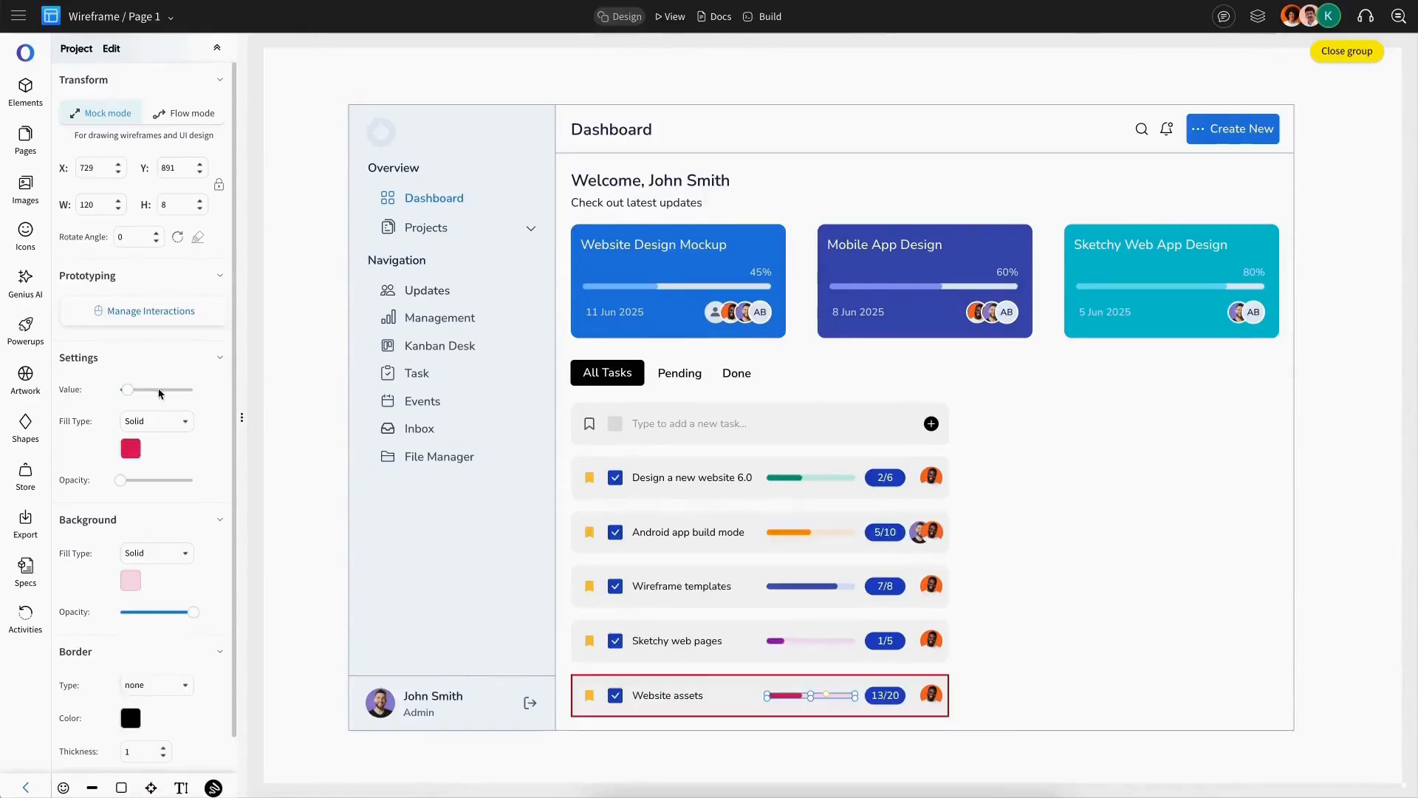
{"action": "left_click_drag", "start_coordinate": [161, 393], "coordinate": [175, 393]}
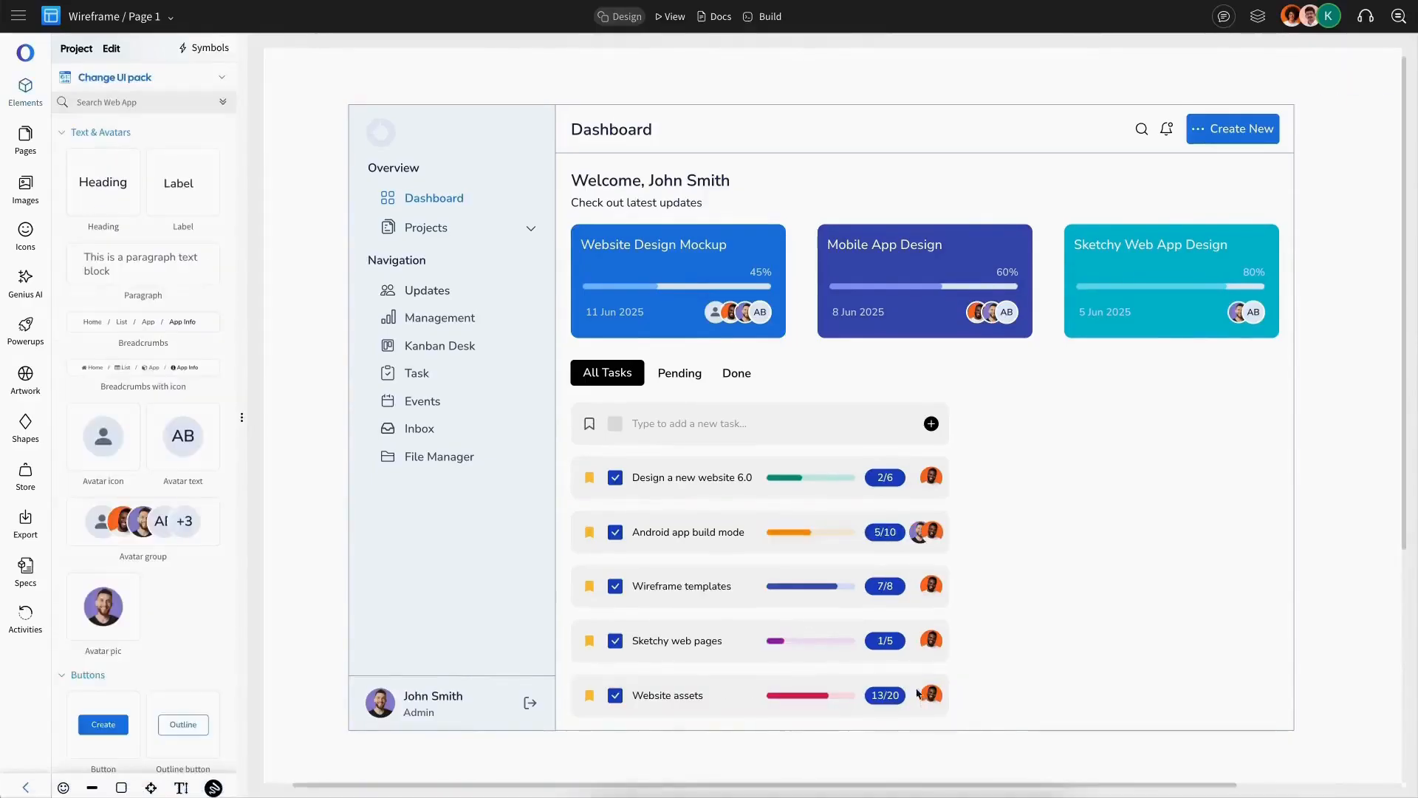
Step: Paste a copy of the tab group to the right and relabel it All Contacts, Teammates and Customers
{"action": "left_click", "coordinate": [747, 371]}
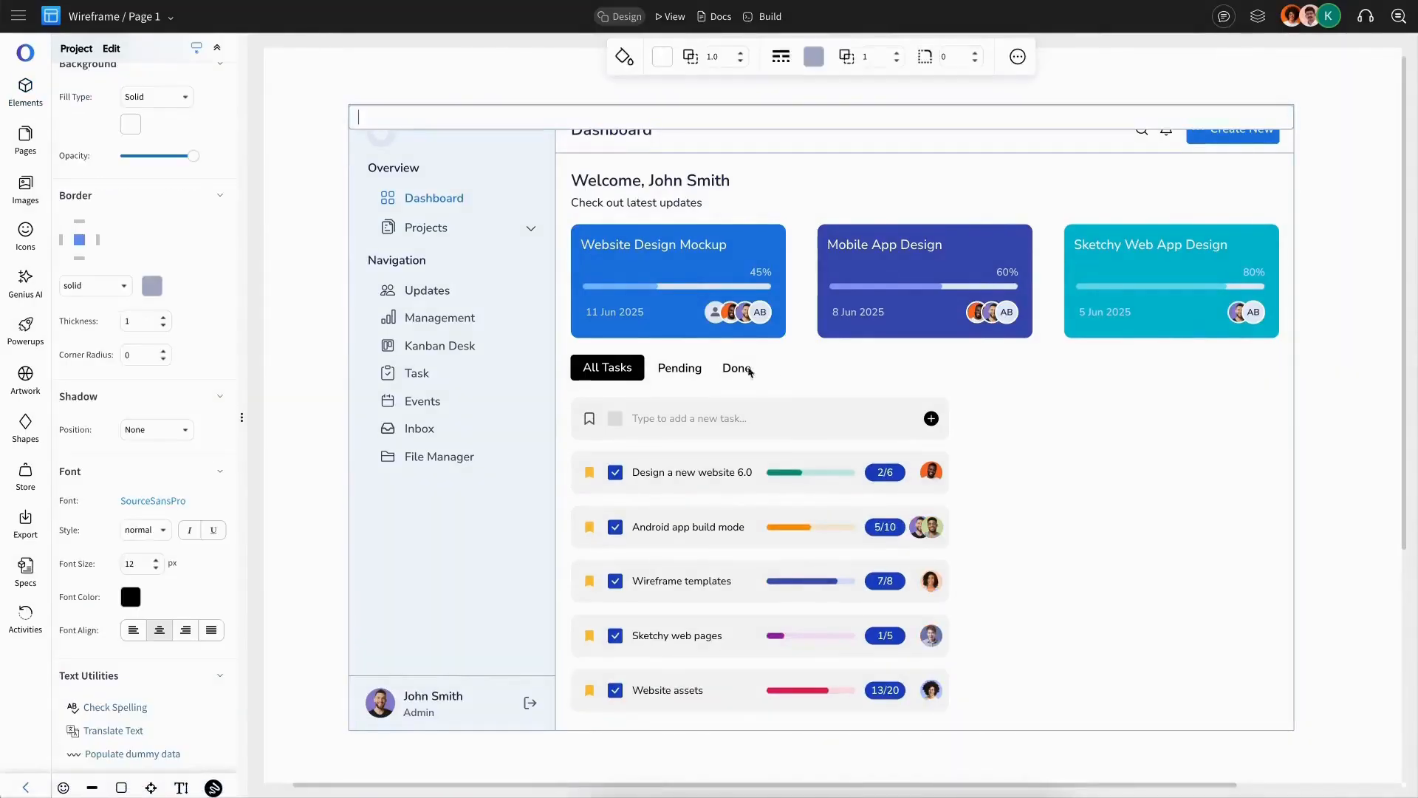
{"action": "double_click", "coordinate": [638, 370]}
{"action": "left_click", "coordinate": [689, 371]}
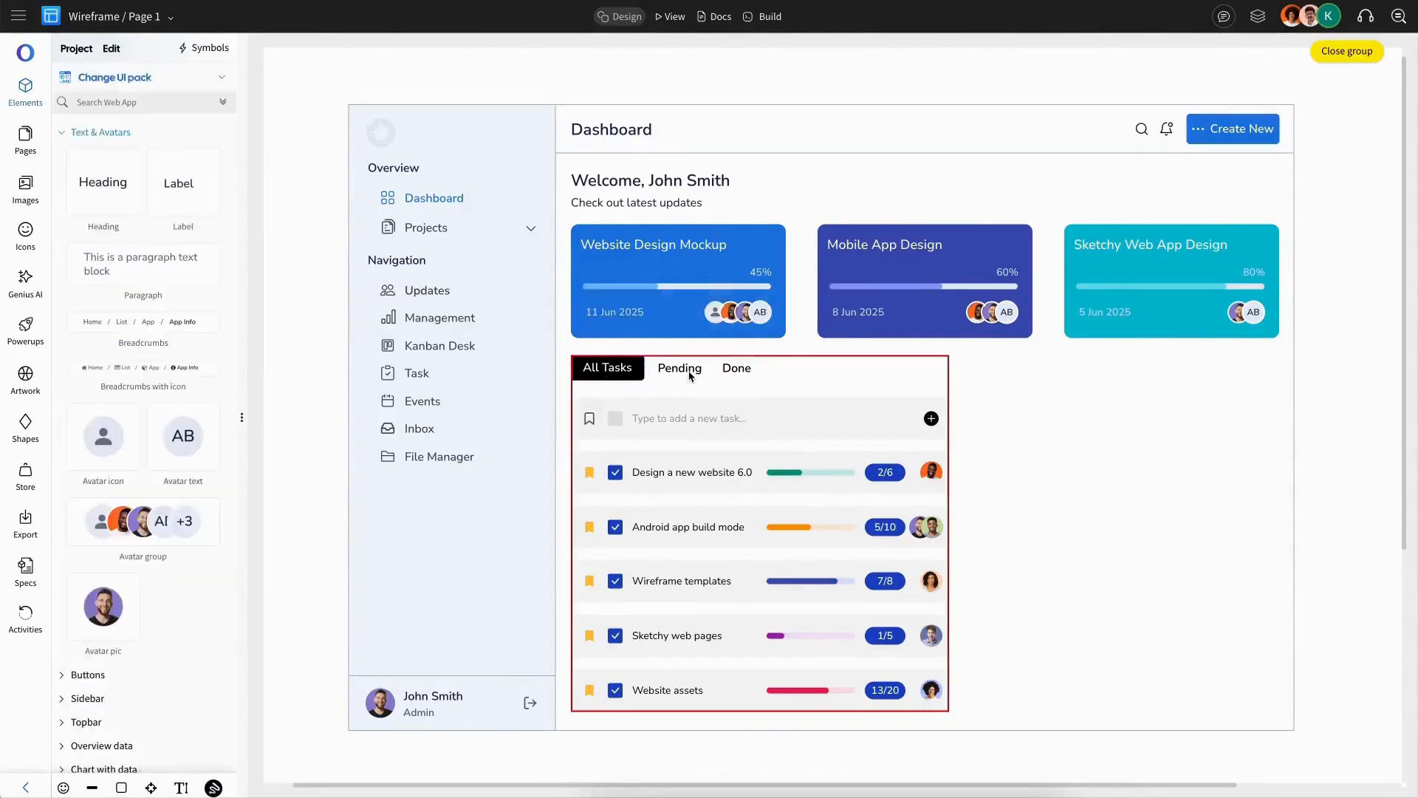
{"action": "key", "text": "ctrl+v"}
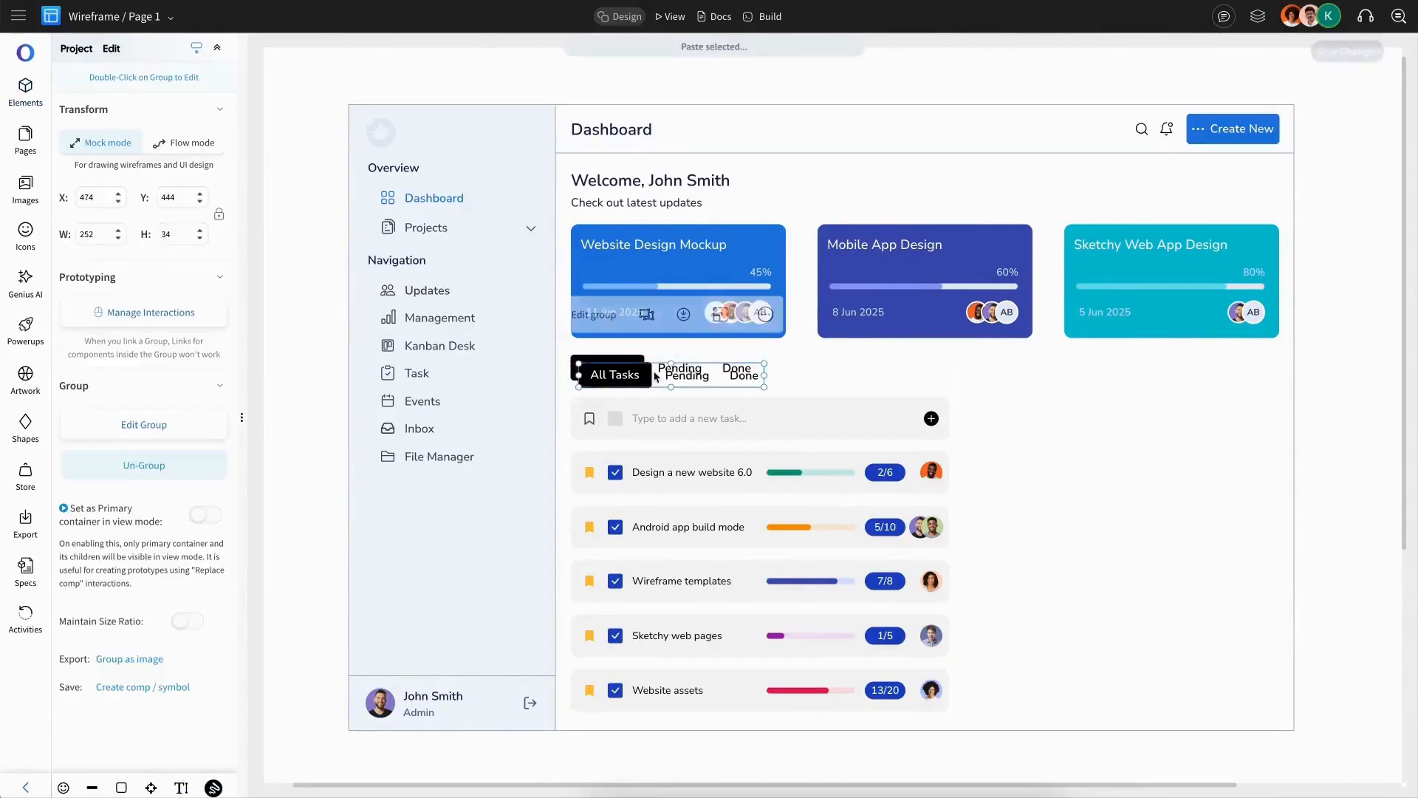
{"action": "left_click_drag", "start_coordinate": [644, 375], "coordinate": [1030, 376]}
{"action": "left_click_drag", "start_coordinate": [1163, 368], "coordinate": [1191, 373]}
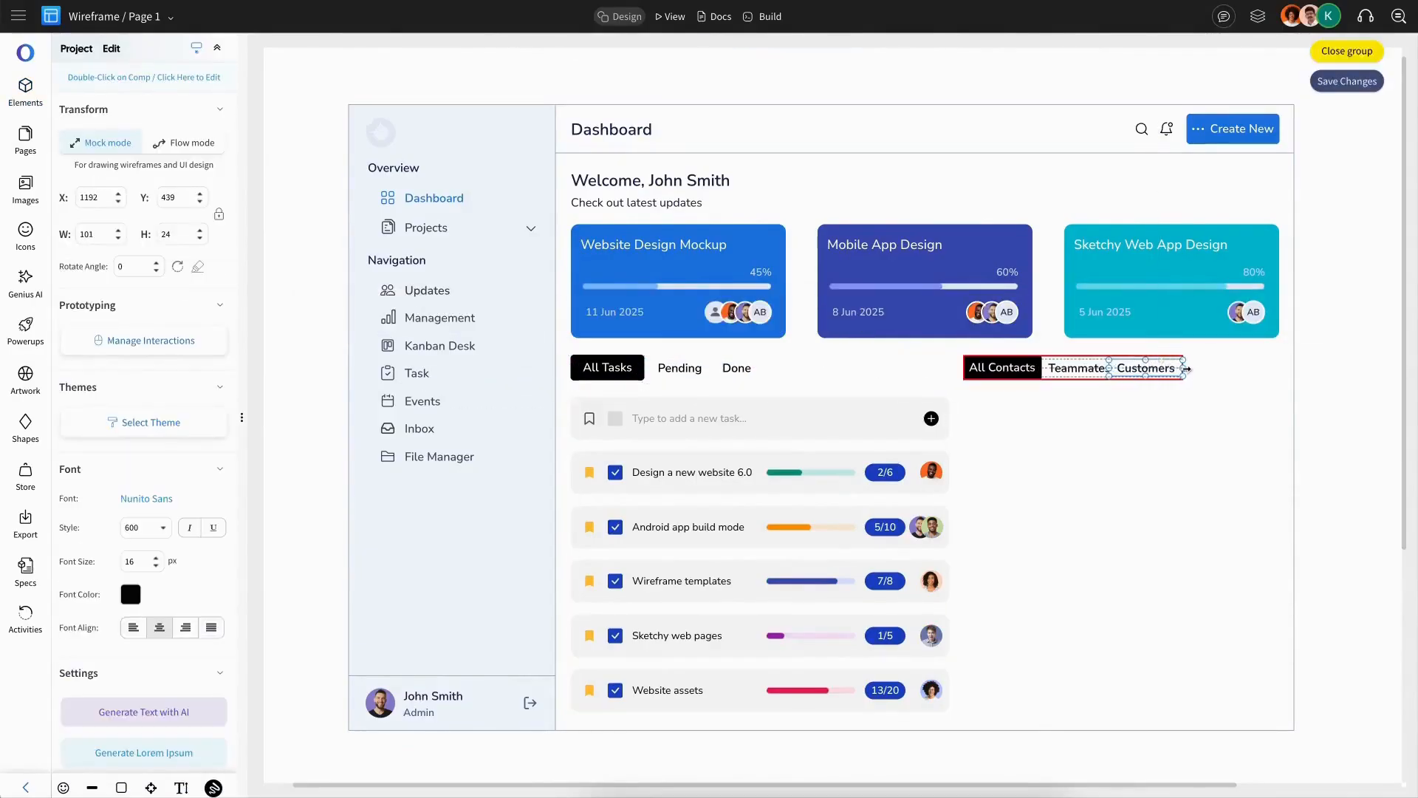
{"action": "key", "text": "ctrl+a"}
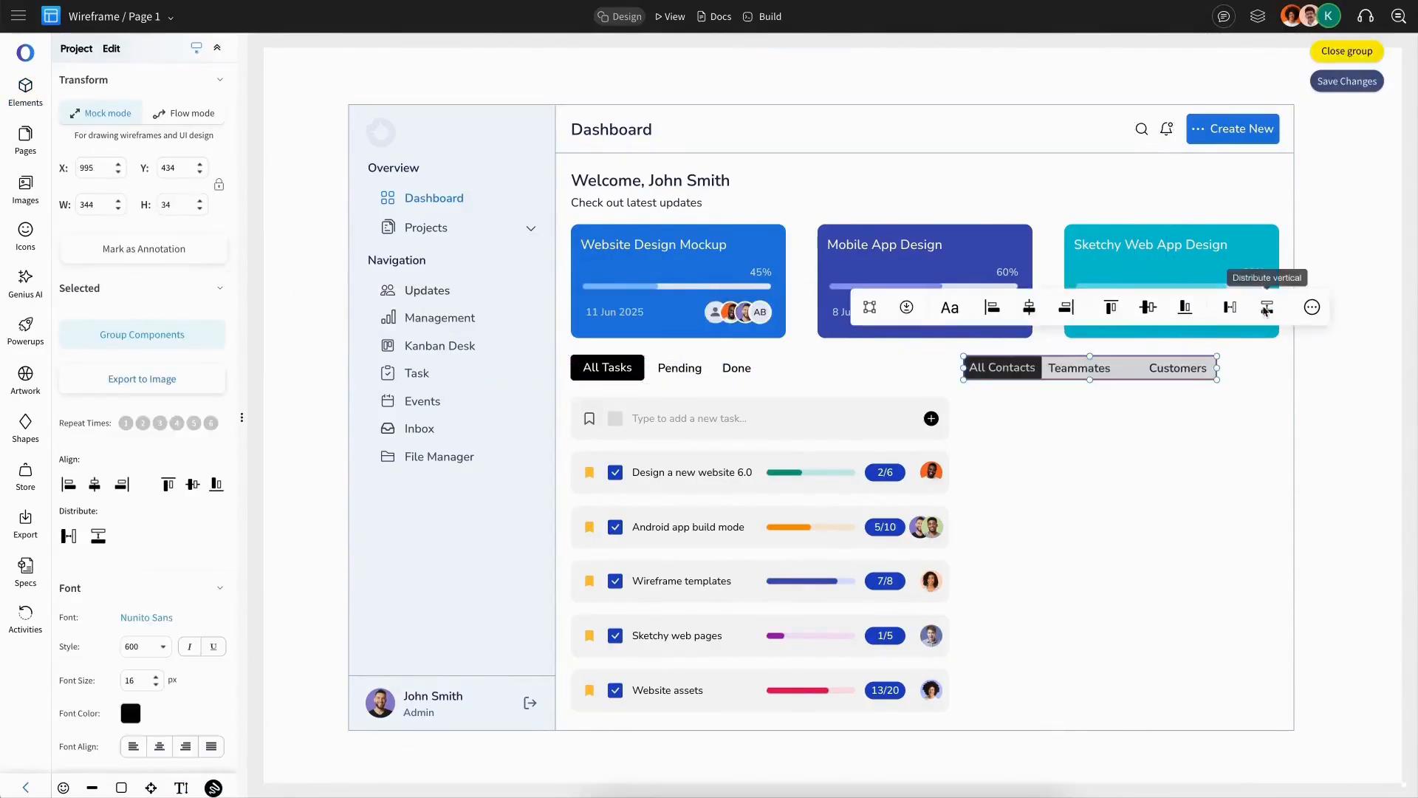
Step: Distribute the All Contacts, Teammates and Customers tabs evenly
{"action": "left_click", "coordinate": [1230, 309]}
{"action": "left_click", "coordinate": [1064, 401]}
{"action": "left_click_drag", "start_coordinate": [1019, 375], "coordinate": [1022, 375]}
{"action": "key", "text": "Escape"}
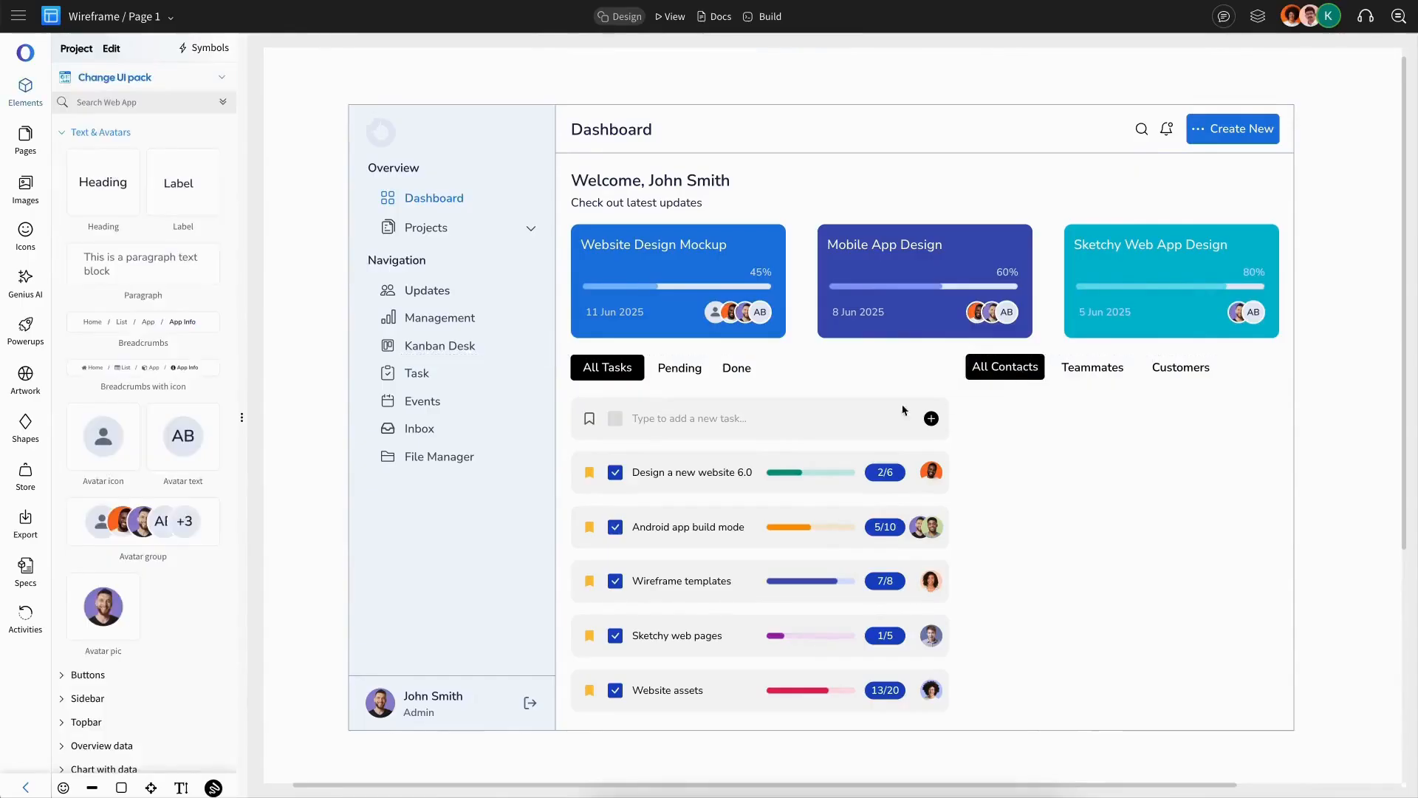
Step: Copy the new-task input row under the contact tabs and ungroup it
{"action": "left_click", "coordinate": [883, 418]}
{"action": "double_click", "coordinate": [678, 379]}
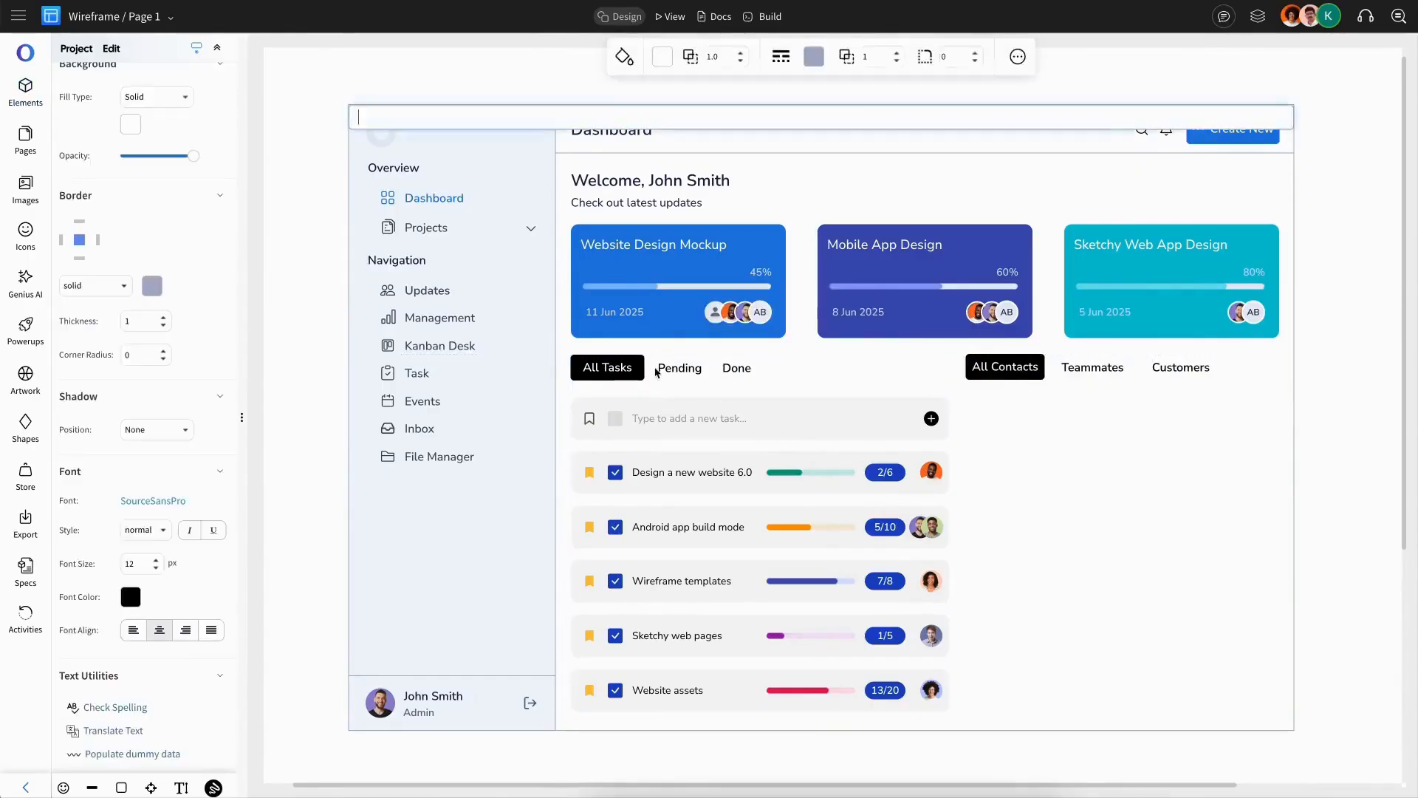
{"action": "left_click", "coordinate": [706, 419]}
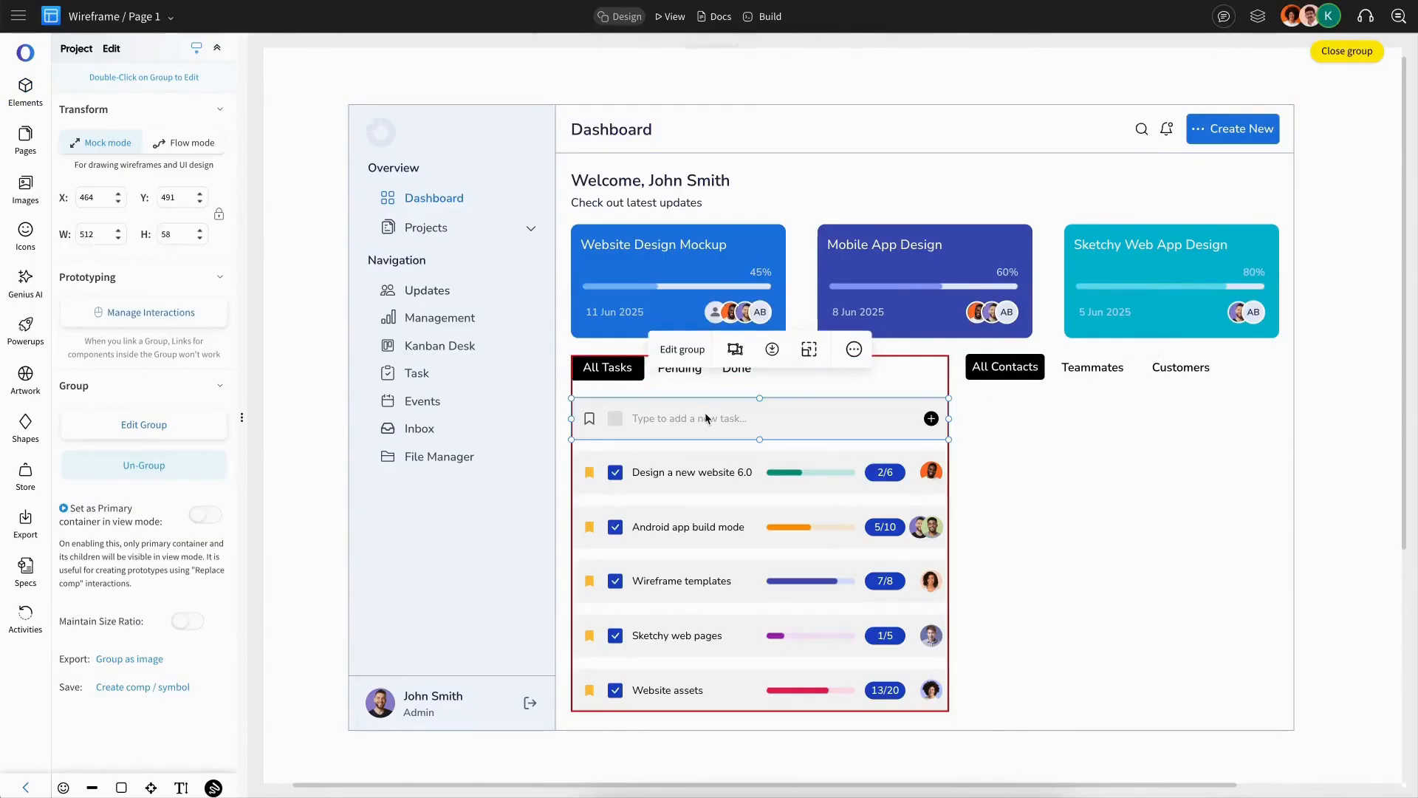
{"action": "left_click_drag", "start_coordinate": [706, 419], "coordinate": [1260, 421]}
{"action": "left_click", "coordinate": [1217, 488]}
{"action": "left_click", "coordinate": [1151, 418]}
{"action": "key", "text": "ctrl+shift+g"}
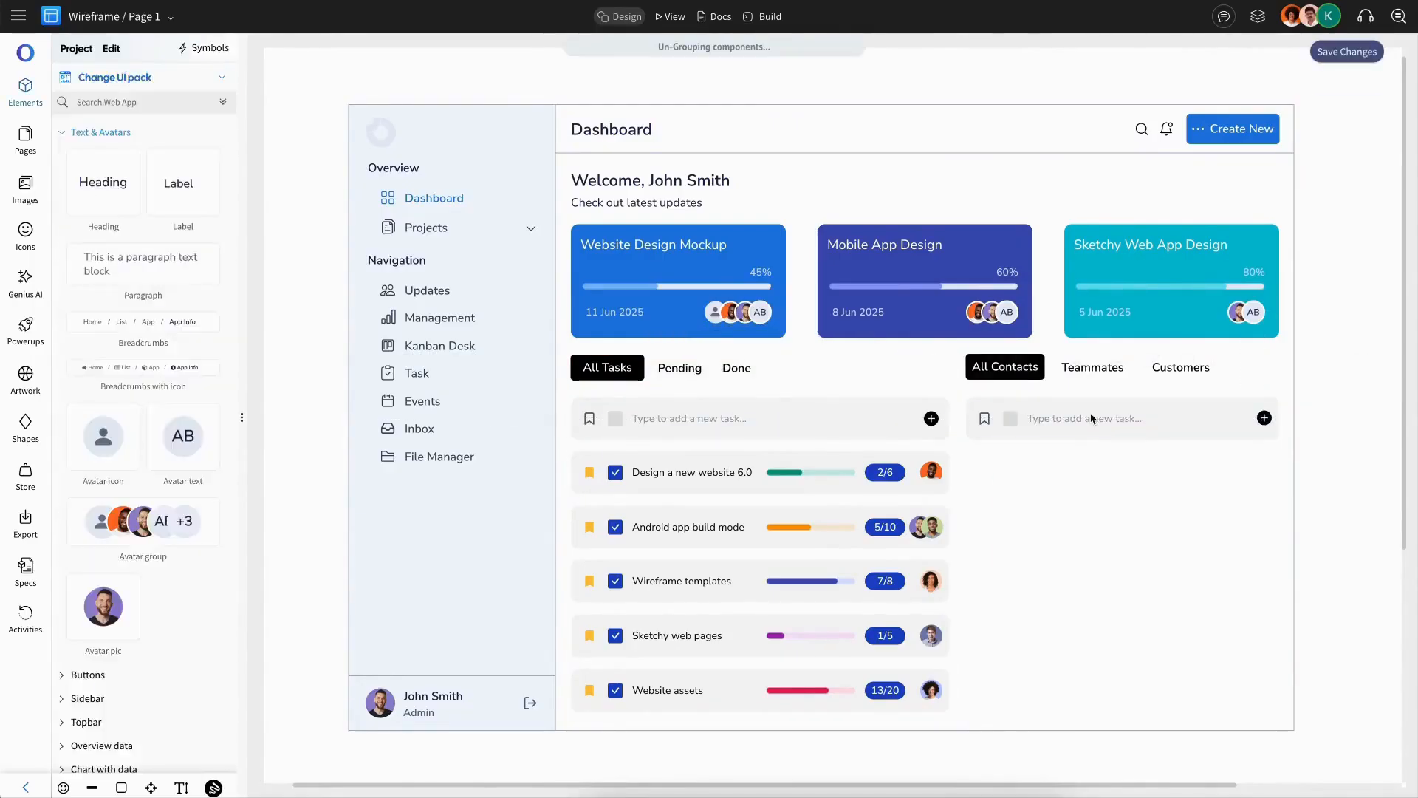
Step: Delete the bookmark, checkbox and placeholder text from the copied row under the contact tabs
{"action": "left_click", "coordinate": [1092, 419]}
{"action": "left_click", "coordinate": [1010, 420], "text": "shift"}
{"action": "left_click", "coordinate": [989, 421], "text": "shift"}
{"action": "key", "text": "Delete"}
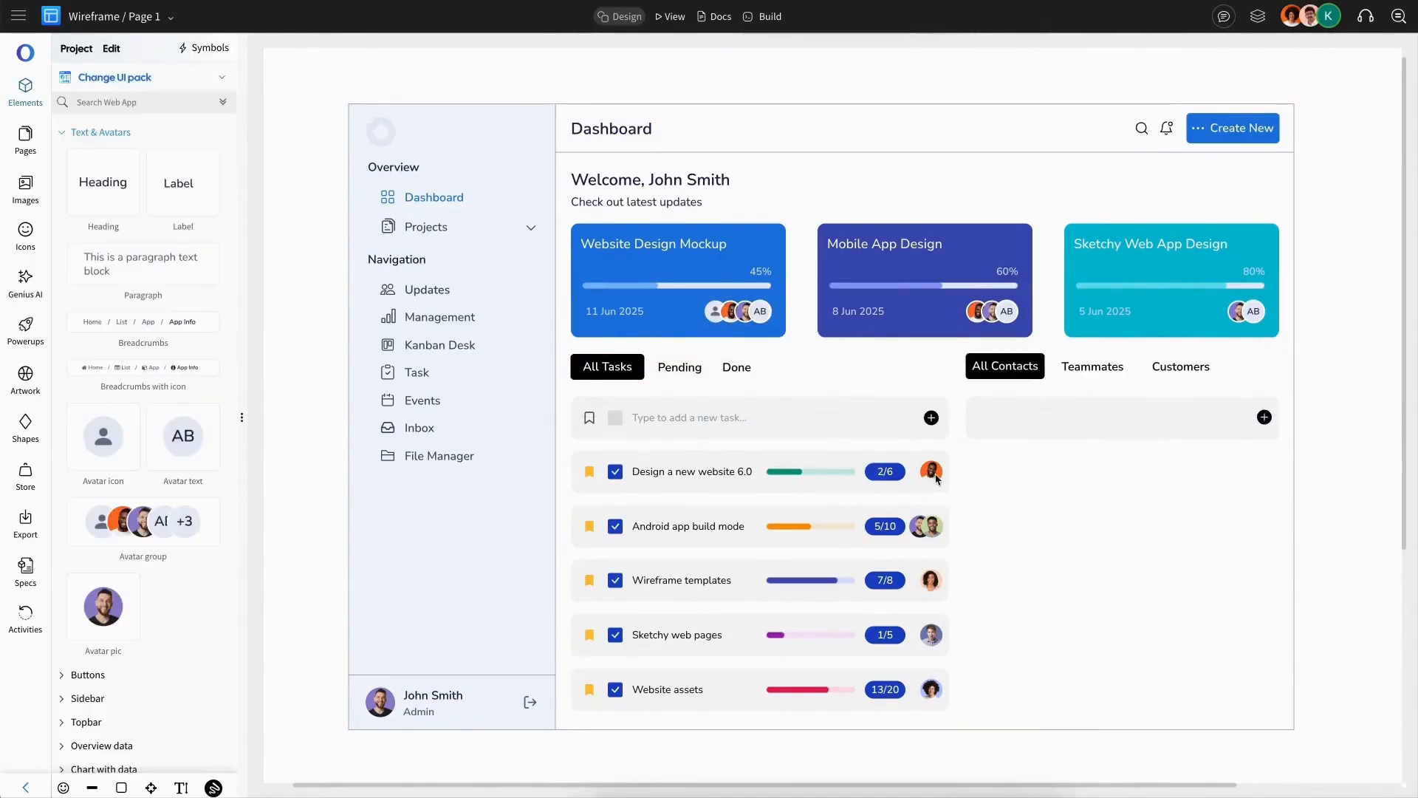
Step: Copy the first task's avatar photo and paste it into the start of the contact row
{"action": "double_click", "coordinate": [935, 477]}
{"action": "key", "text": "ctrl+c"}
{"action": "left_click", "coordinate": [1049, 502]}
{"action": "key", "text": "ctrl+v"}
{"action": "left_click_drag", "start_coordinate": [934, 475], "coordinate": [1005, 419]}
{"action": "scroll", "coordinate": [68, 215], "scroll_direction": "up", "scroll_amount": 8}
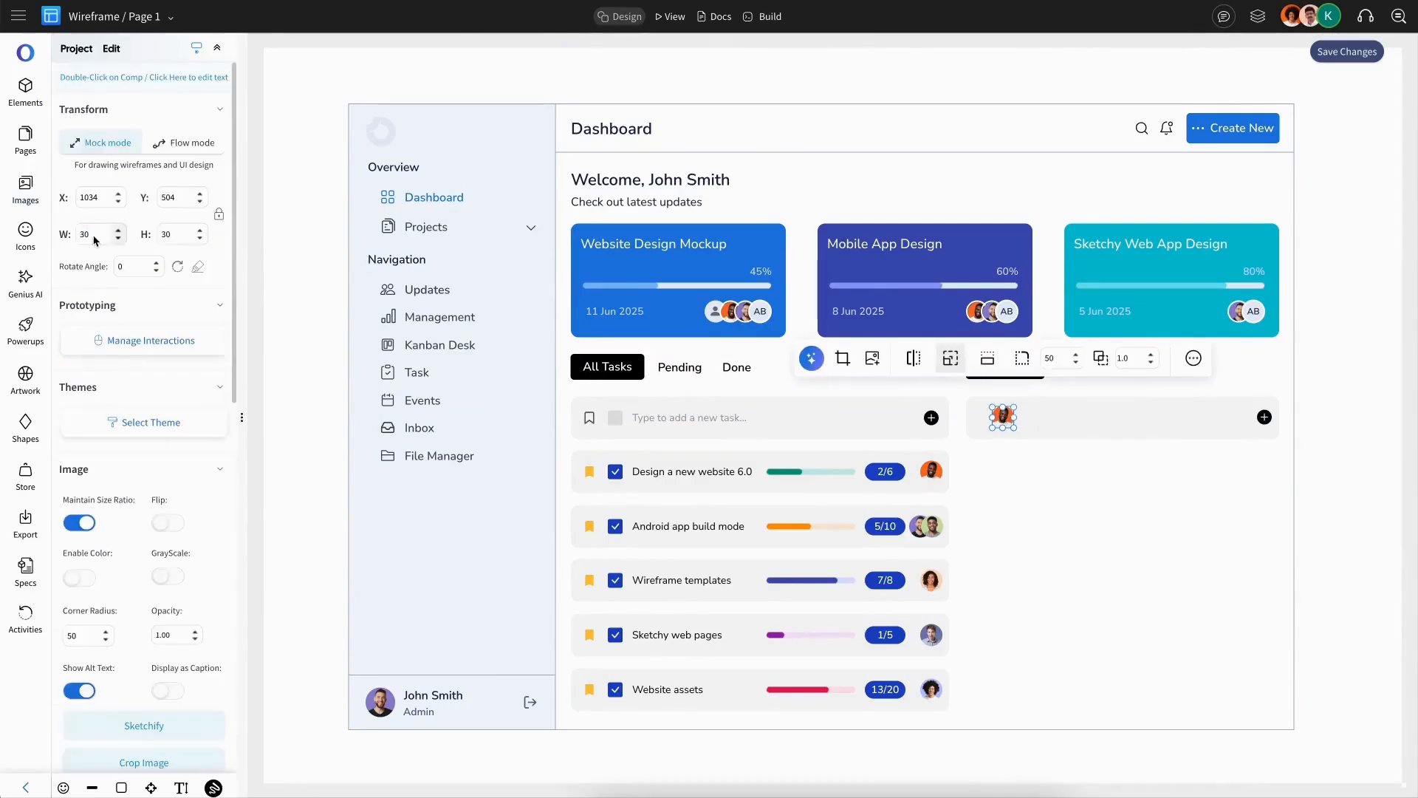
Step: Set the contact avatar's corner radius to 50 and its width to 40
{"action": "type", "text": "50"}
{"action": "key", "text": "Return"}
{"action": "double_click", "coordinate": [91, 235]}
{"action": "type", "text": "40"}
{"action": "key", "text": "Return"}
Step: Set the contact name text to weight 600 and place a duplicate of it just beneath
{"action": "left_click", "coordinate": [982, 354]}
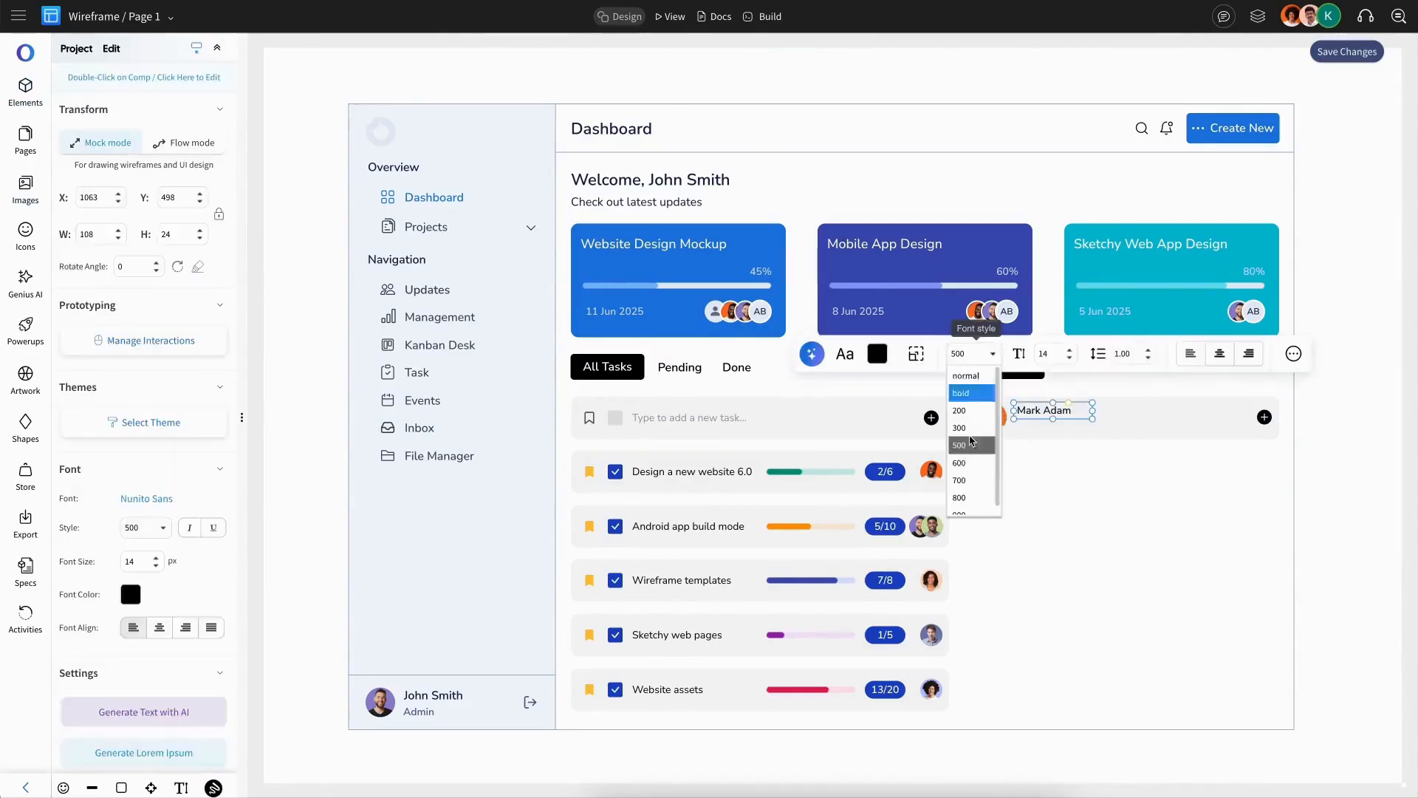
{"action": "left_click", "coordinate": [972, 464]}
{"action": "key", "text": "ctrl+d"}
{"action": "left_click_drag", "start_coordinate": [1069, 448], "coordinate": [1054, 429]}
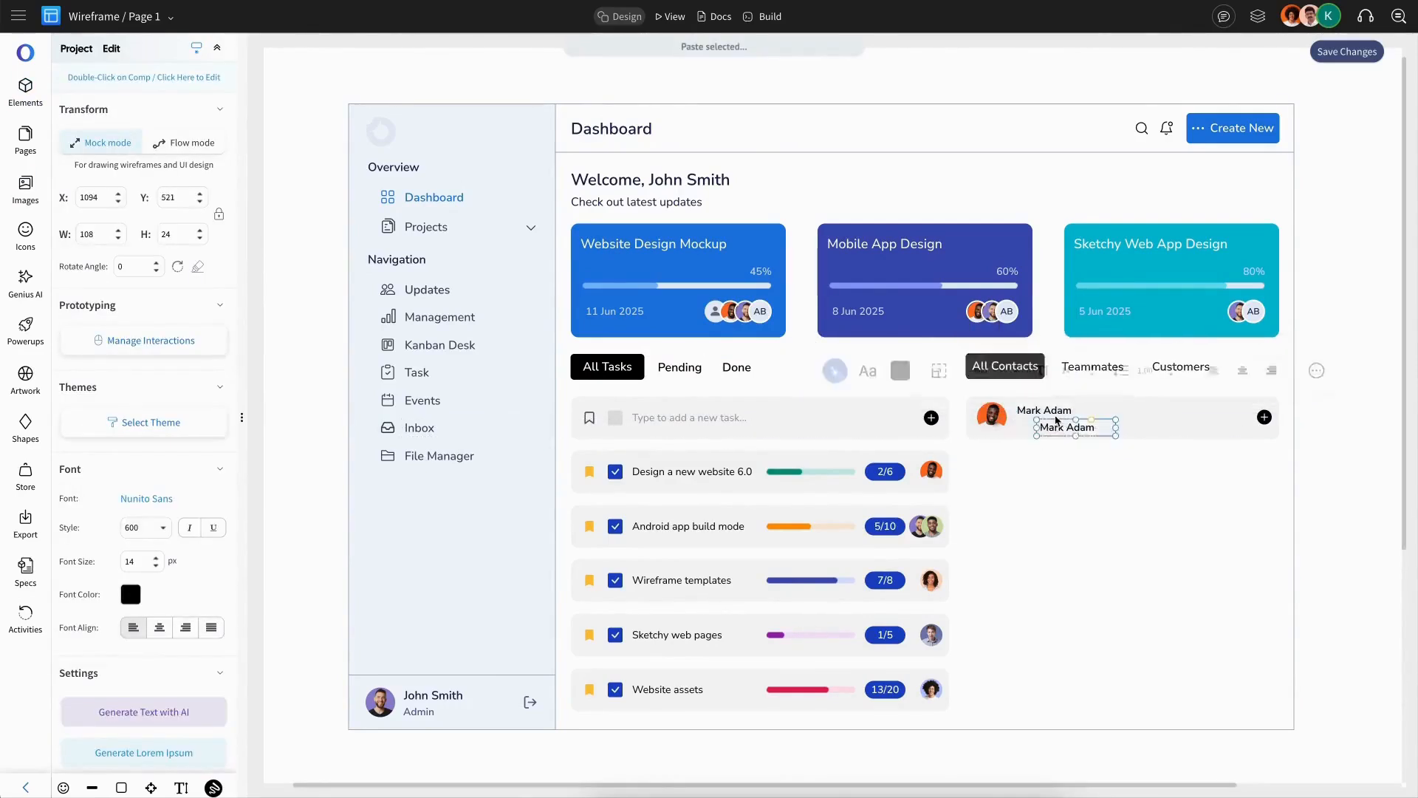
{"action": "left_click", "coordinate": [1046, 412], "text": "shift"}
{"action": "left_click", "coordinate": [69, 480]}
{"action": "left_click", "coordinate": [328, 475]}
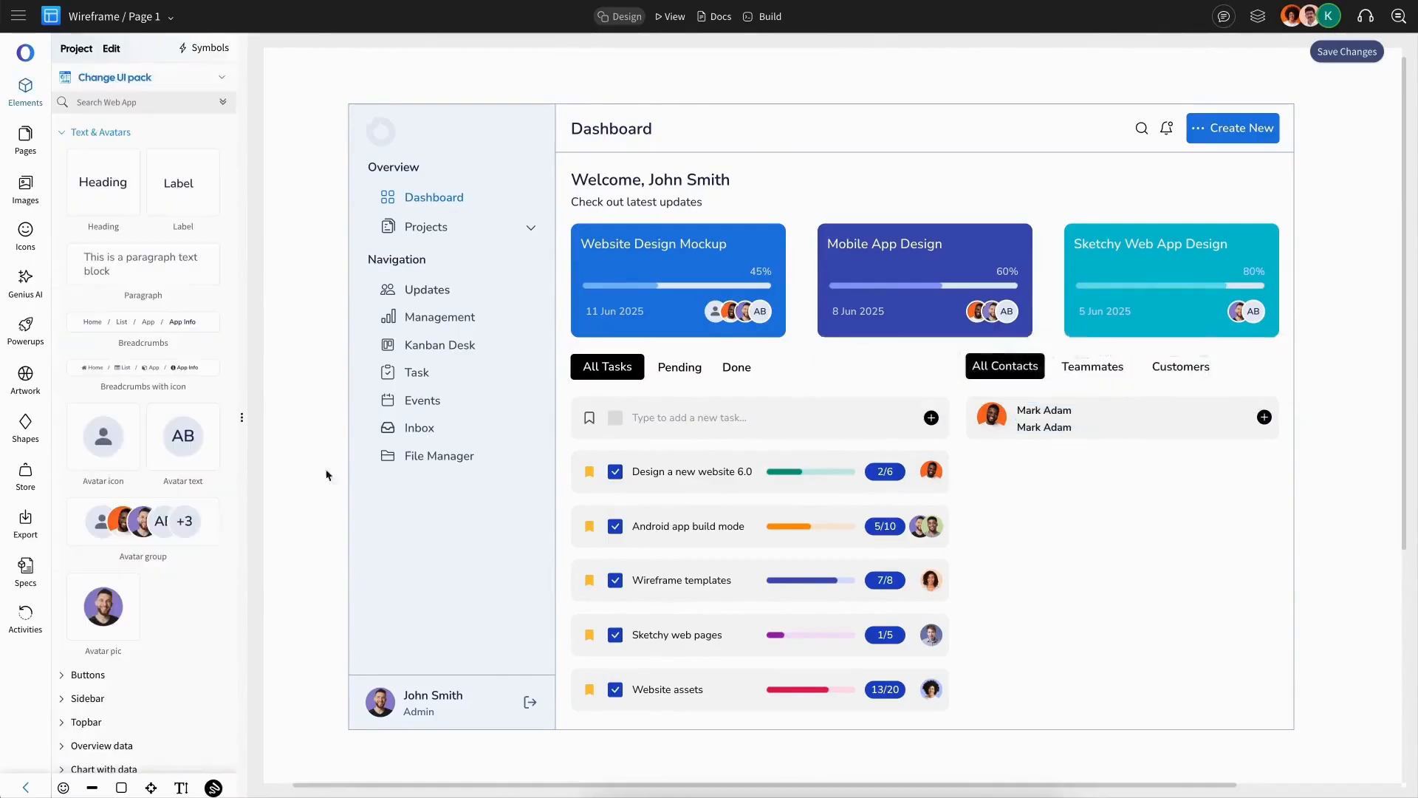
Step: Replace the duplicate text with the contact's e-mail address, colour it grey and set its weight to 500
{"action": "double_click", "coordinate": [1052, 430]}
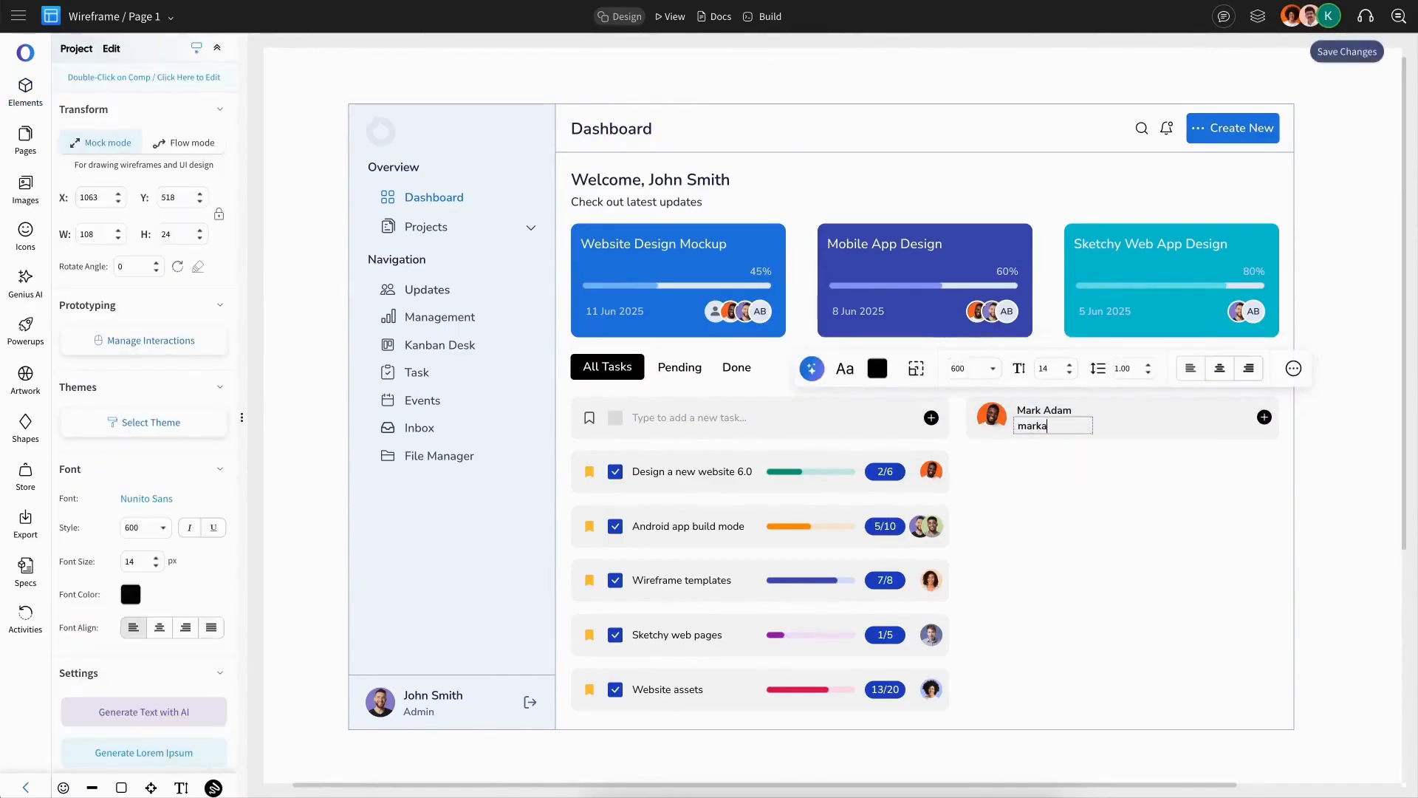
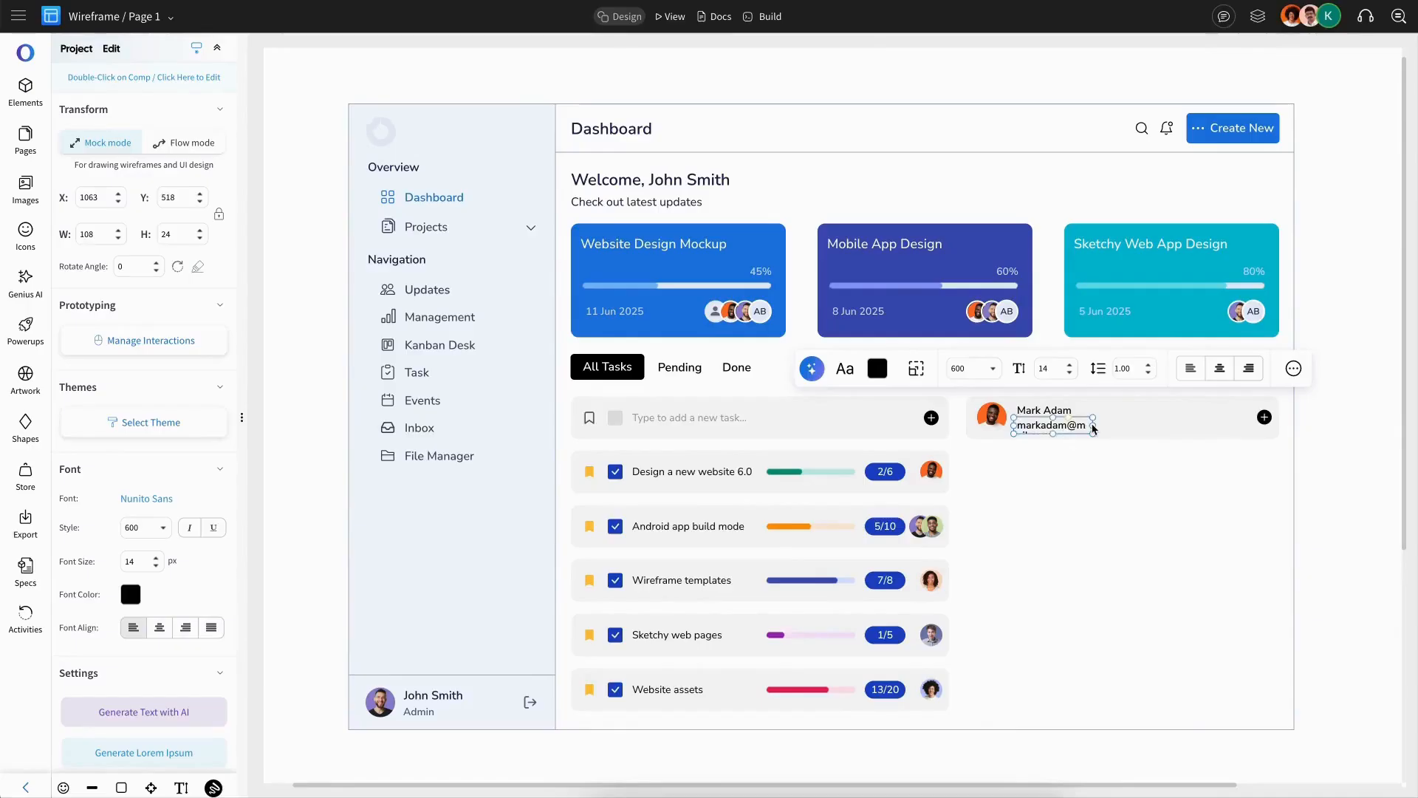
{"action": "left_click", "coordinate": [893, 368]}
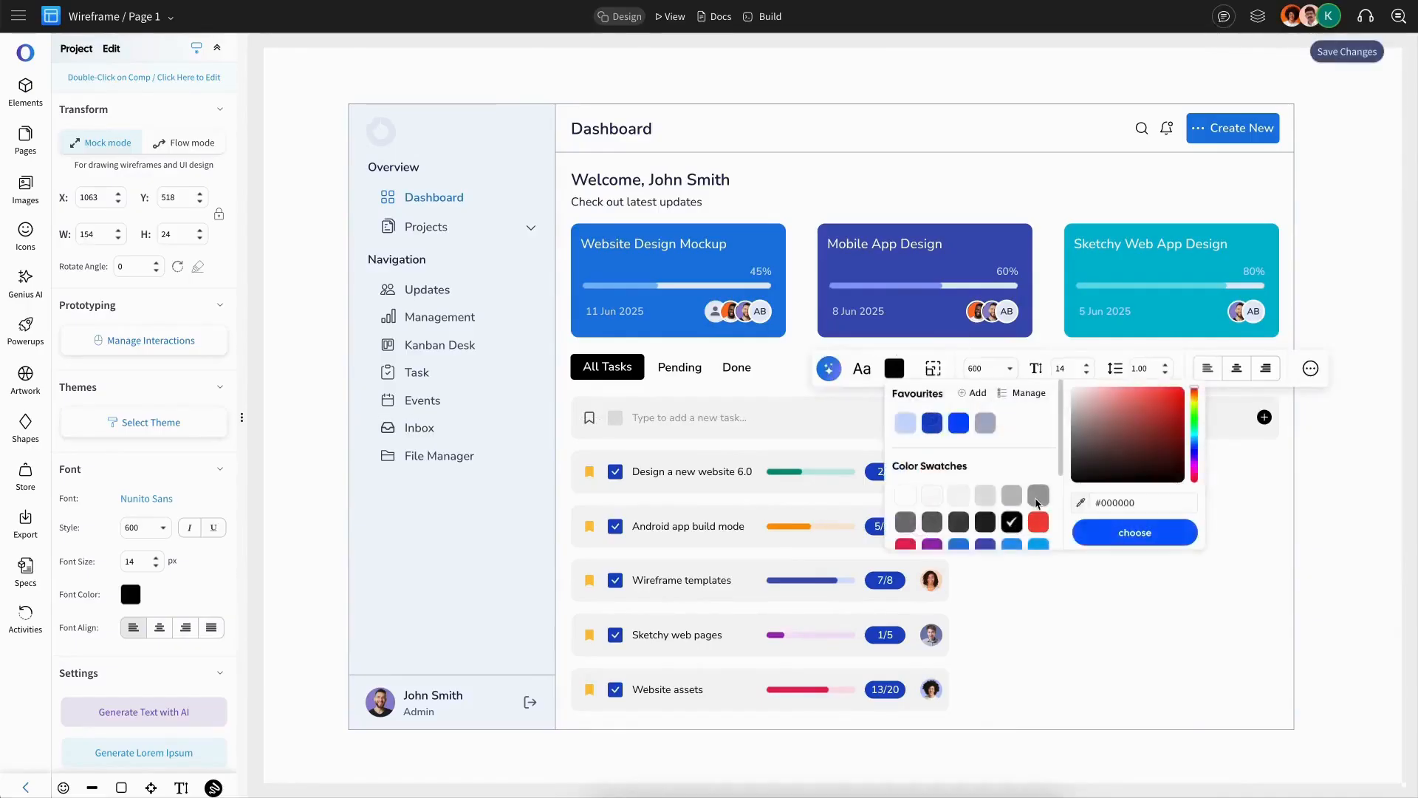
{"action": "left_click", "coordinate": [1036, 500]}
{"action": "left_click", "coordinate": [991, 369]}
{"action": "left_click", "coordinate": [987, 459]}
{"action": "left_click", "coordinate": [1108, 502]}
Step: Replace the row's plus icon with a horizontal dots icon found by searching for dots
{"action": "left_click_drag", "start_coordinate": [1265, 420], "coordinate": [1262, 419]}
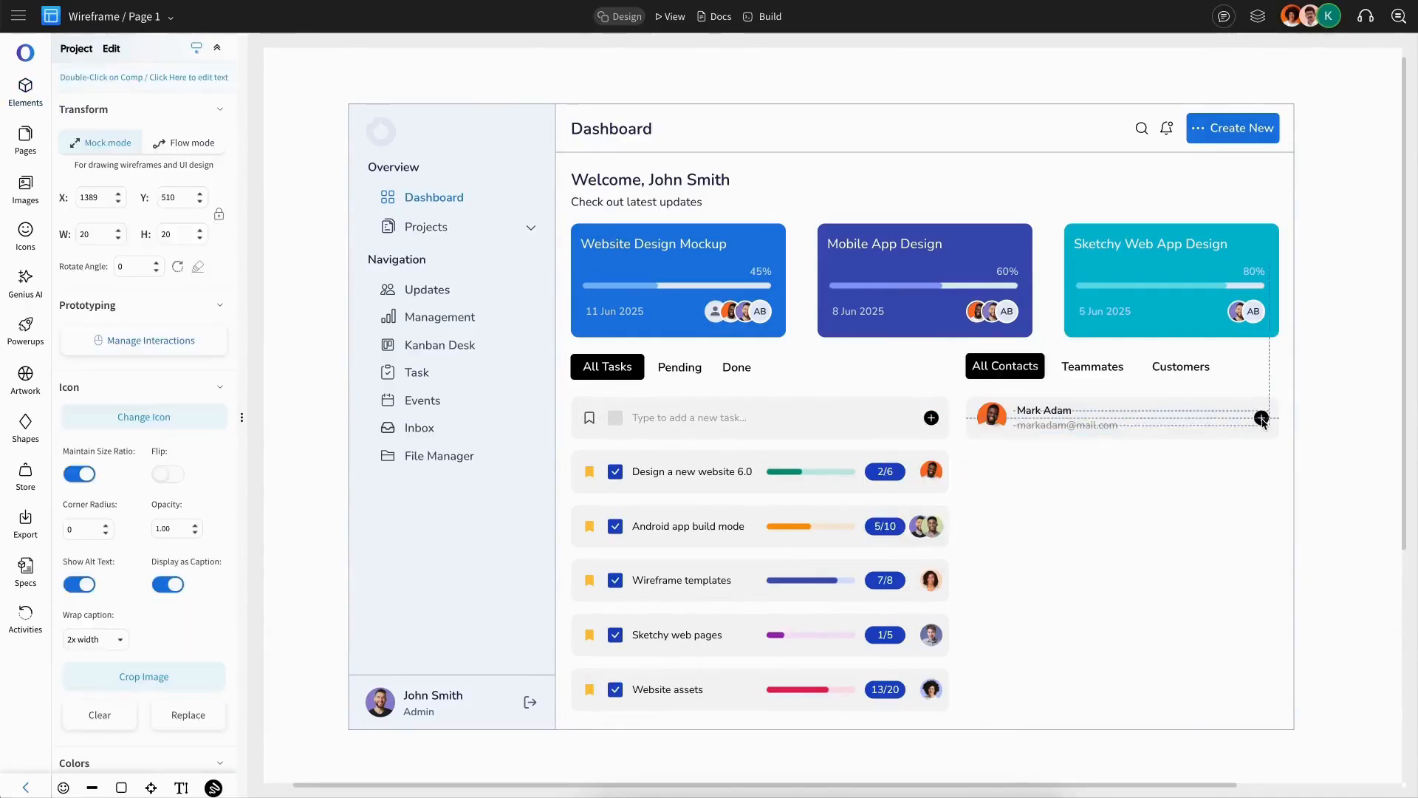
{"action": "left_click", "coordinate": [144, 417]}
{"action": "left_click", "coordinate": [177, 105]}
{"action": "double_click", "coordinate": [132, 108]}
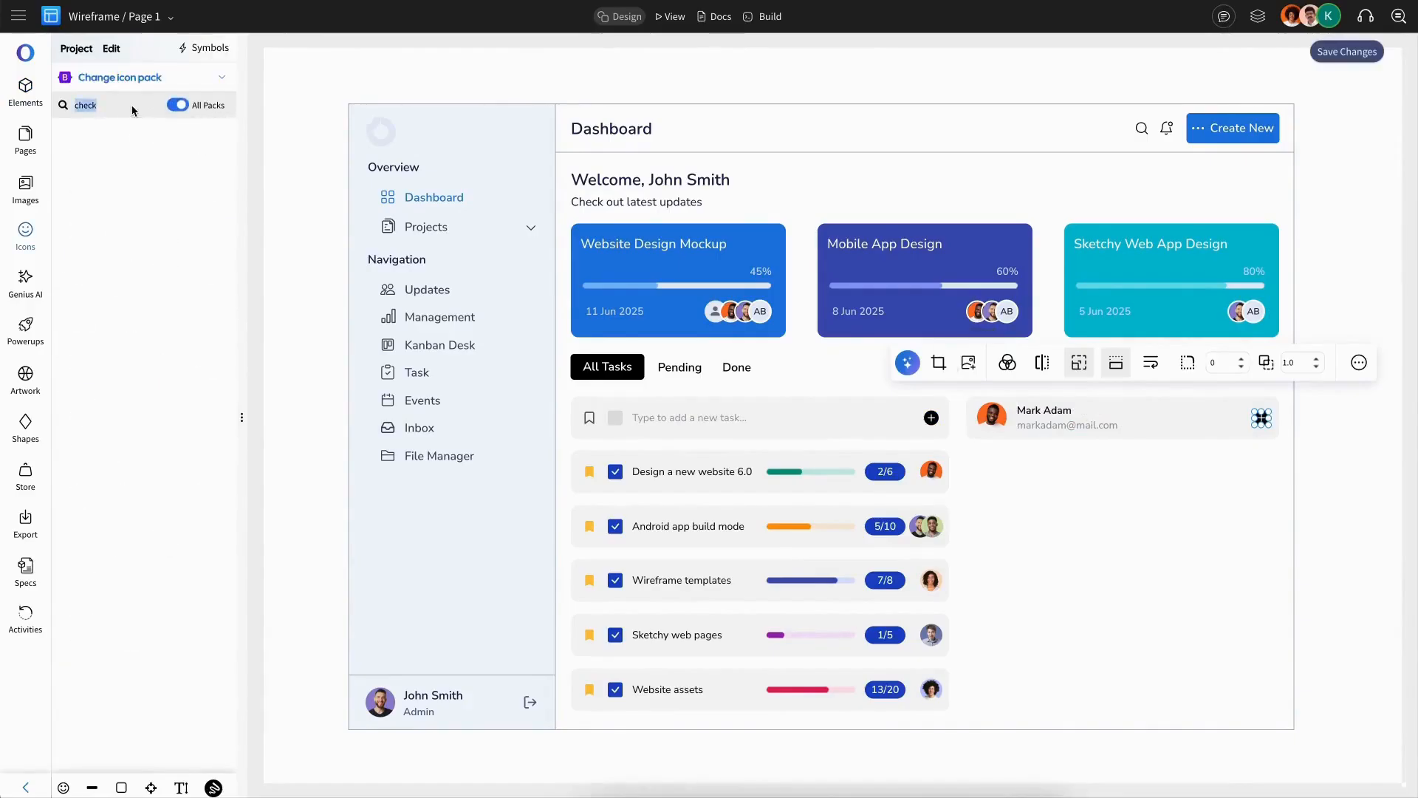
{"action": "type", "text": "dots"}
{"action": "left_click", "coordinate": [82, 339]}
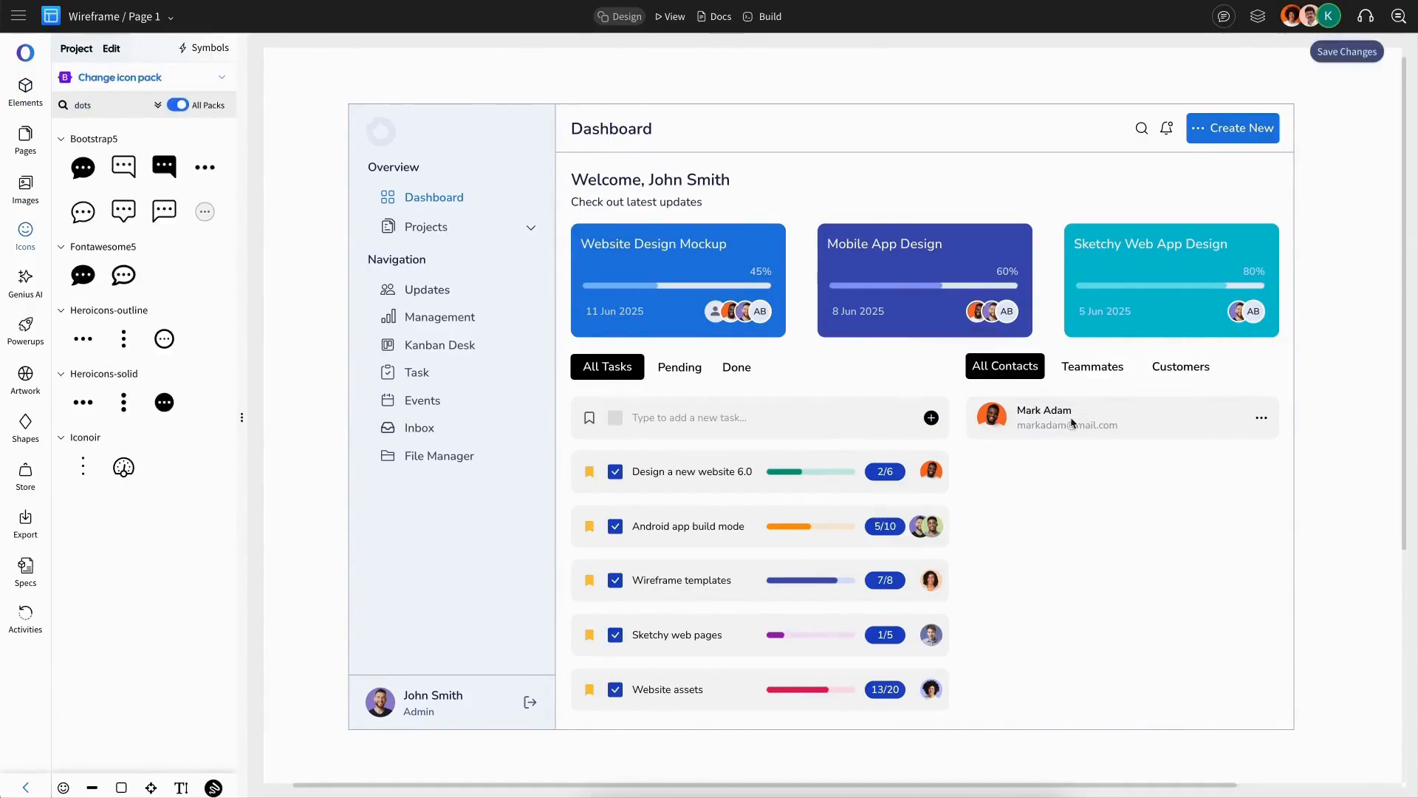
Step: Group the contact row's avatar, name, e-mail and dots icon together
{"action": "left_click", "coordinate": [1261, 418]}
{"action": "left_click", "coordinate": [1039, 416]}
{"action": "key", "text": "ctrl+g"}
{"action": "left_click", "coordinate": [992, 417], "text": "shift"}
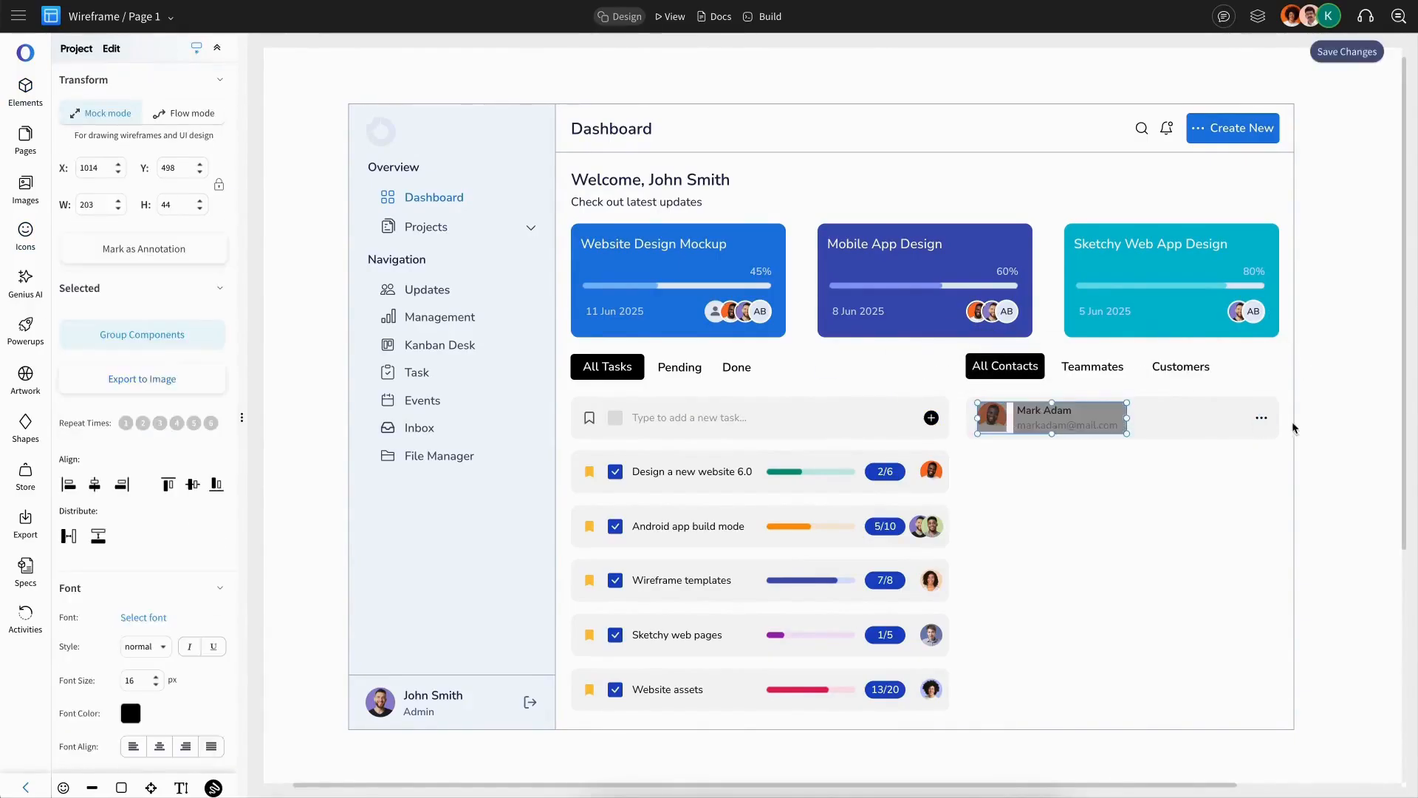
{"action": "key", "text": "ctrl+g"}
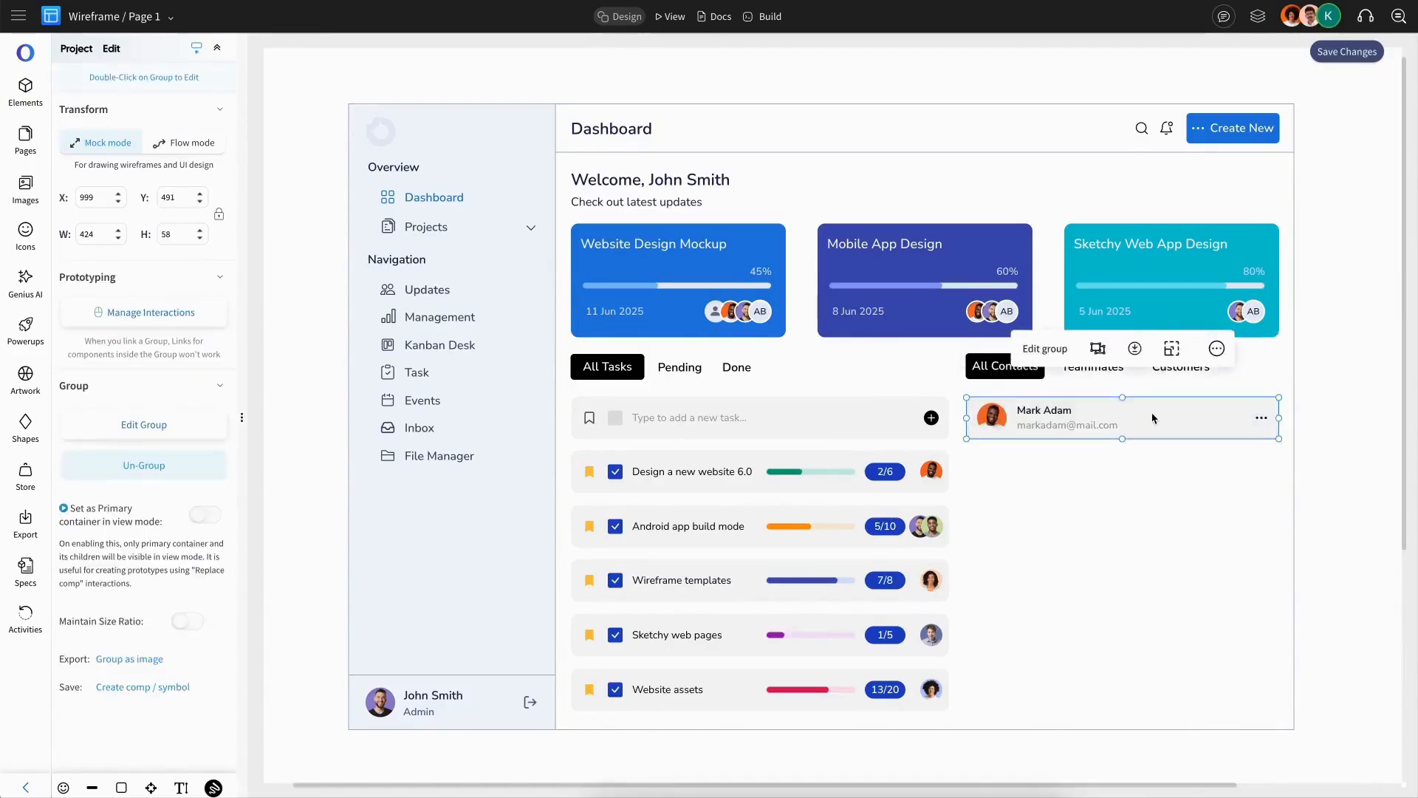
Step: Duplicate the contact row five times down the contacts column to the bottom of the task list
{"action": "double_click", "coordinate": [1068, 429]}
{"action": "key", "text": "Escape"}
{"action": "left_click", "coordinate": [1070, 431]}
{"action": "key", "text": "ctrl+d"}
{"action": "left_click_drag", "start_coordinate": [1114, 467], "coordinate": [1042, 687]}
{"action": "key", "text": "ctrl+d"}
{"action": "key", "text": "ctrl+d"}
{"action": "key", "text": "ctrl+d"}
{"action": "key", "text": "ctrl+d"}
Step: Select all six contact rows and distribute them evenly in vertical spacing
{"action": "left_click", "coordinate": [1065, 636], "text": "shift"}
{"action": "left_click", "coordinate": [1086, 580], "text": "shift"}
{"action": "left_click", "coordinate": [1087, 528], "text": "shift"}
{"action": "left_click", "coordinate": [1087, 474], "text": "shift"}
{"action": "left_click", "coordinate": [1084, 427], "text": "shift"}
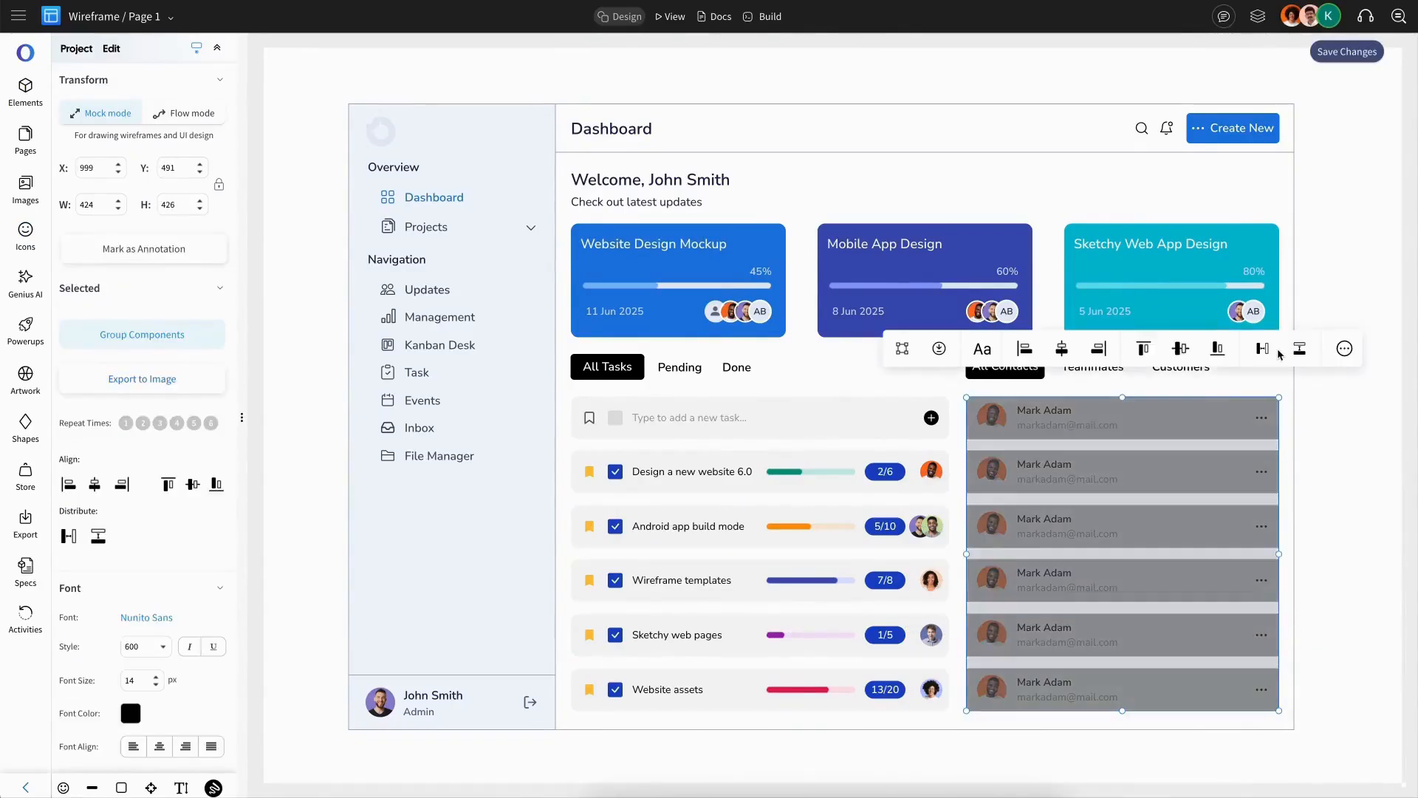
{"action": "left_click", "coordinate": [1300, 350]}
{"action": "left_click", "coordinate": [1328, 399]}
Step: Edit the last contact row's name and e-mail to match the new contact
{"action": "double_click", "coordinate": [995, 474]}
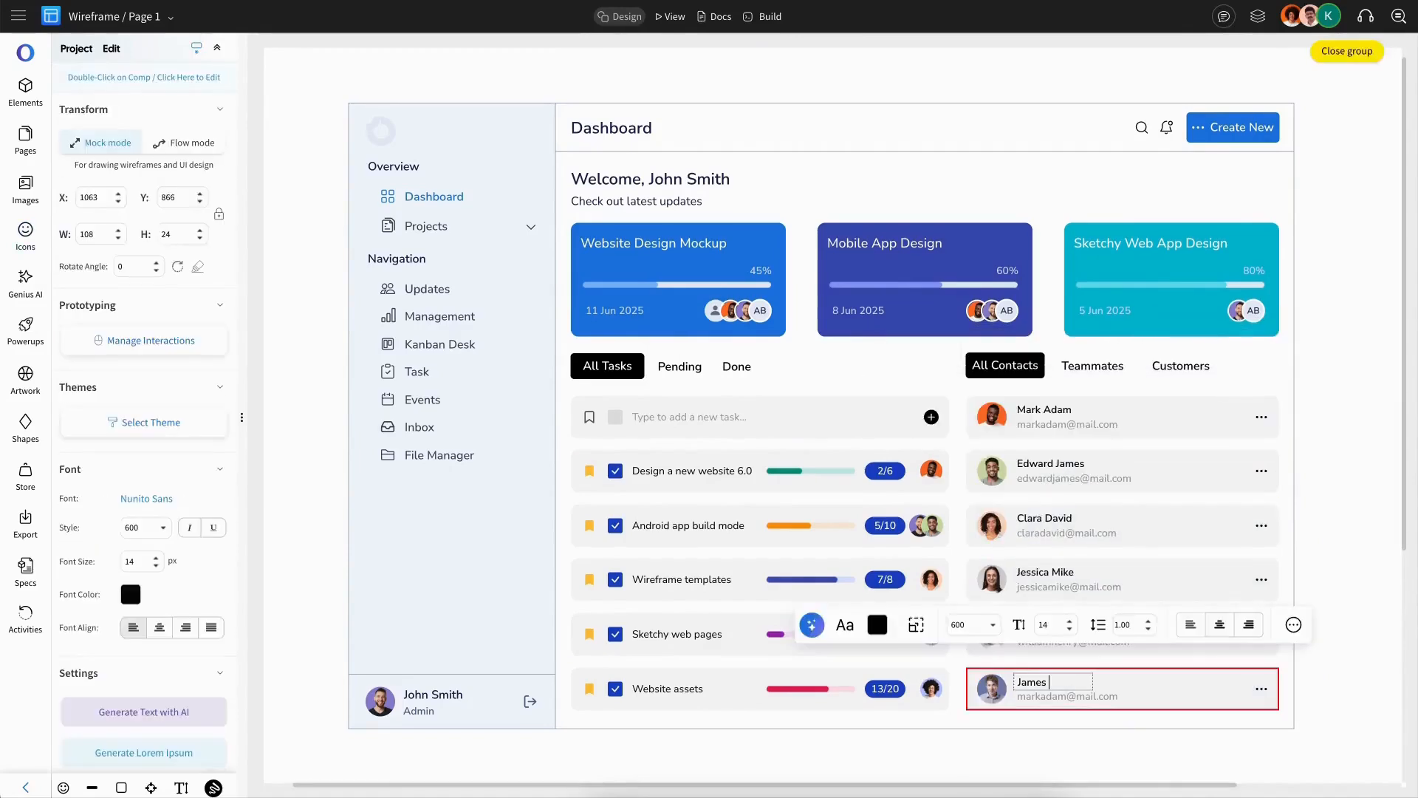
{"action": "left_click", "coordinate": [1023, 698]}
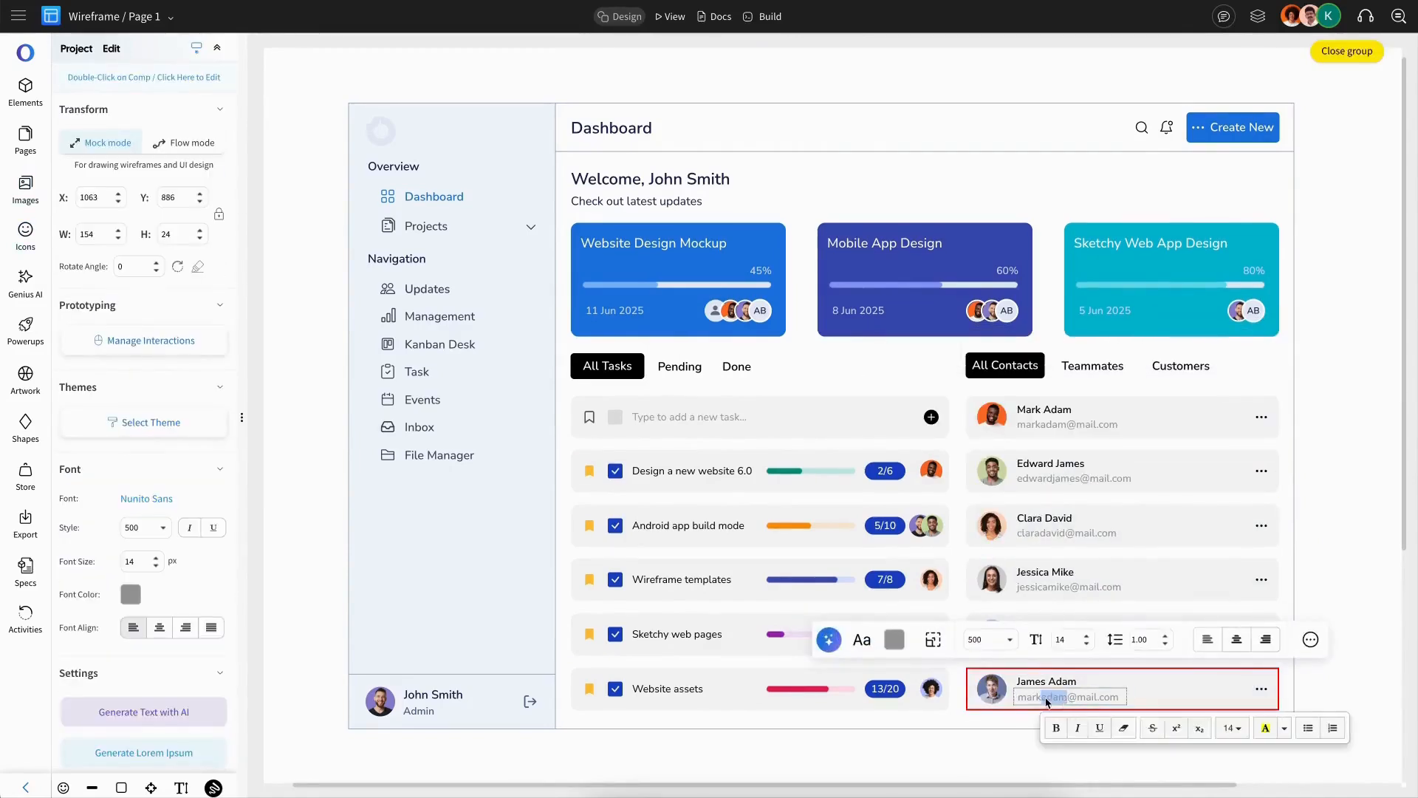
{"action": "type", "text": "james"}
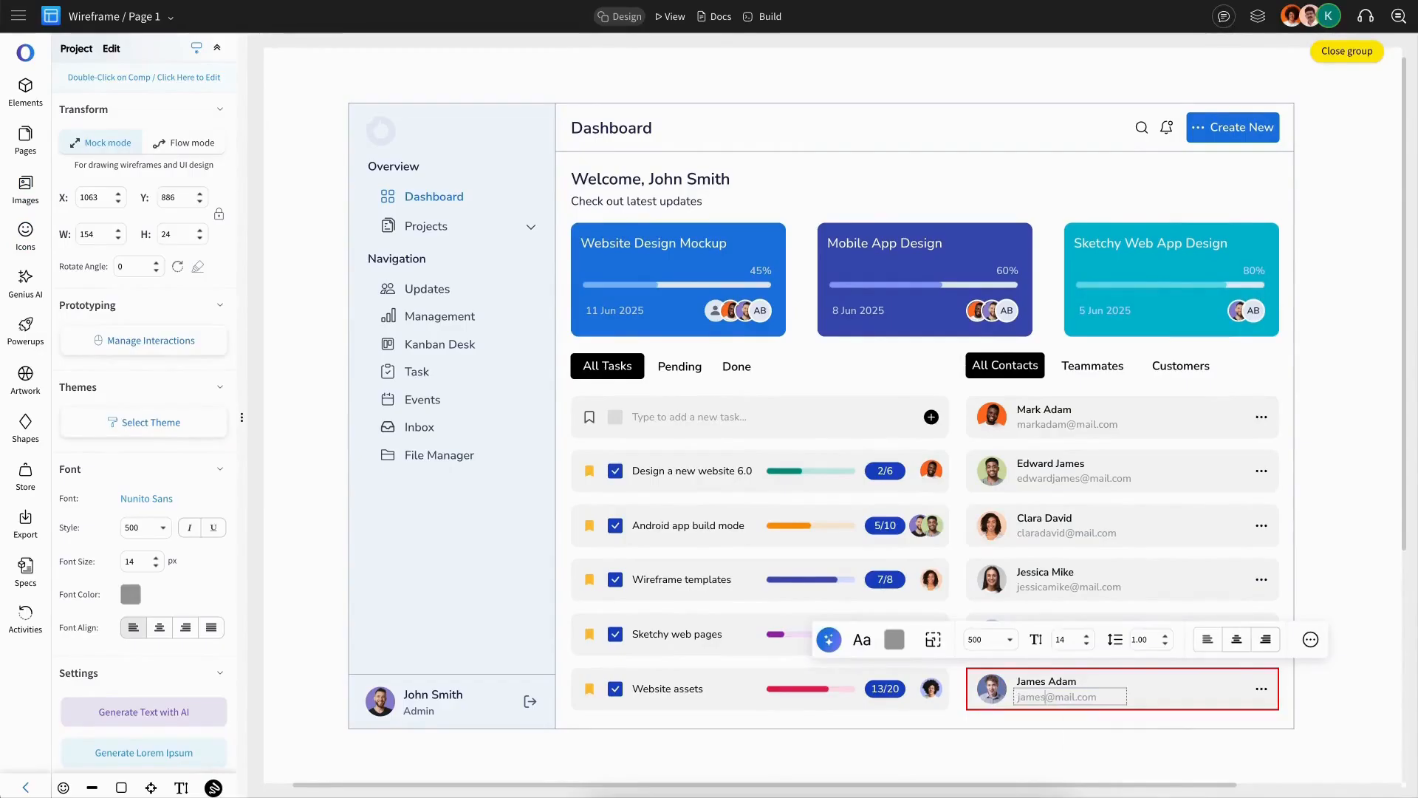
{"action": "left_click", "coordinate": [1173, 701]}
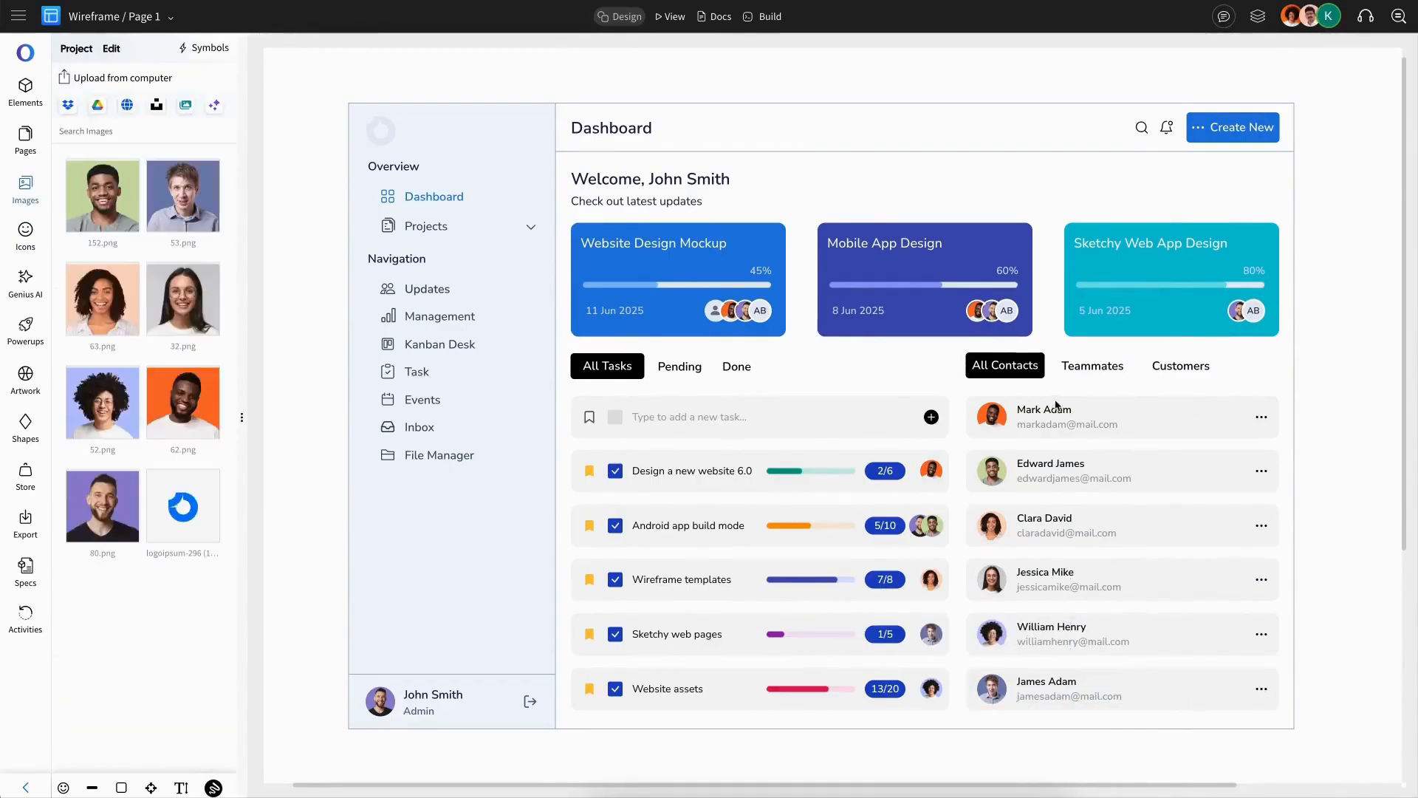
Step: Fill the sidebar background with blue
{"action": "scroll", "coordinate": [1056, 405], "scroll_direction": "up", "scroll_amount": 1}
{"action": "left_click", "coordinate": [493, 194]}
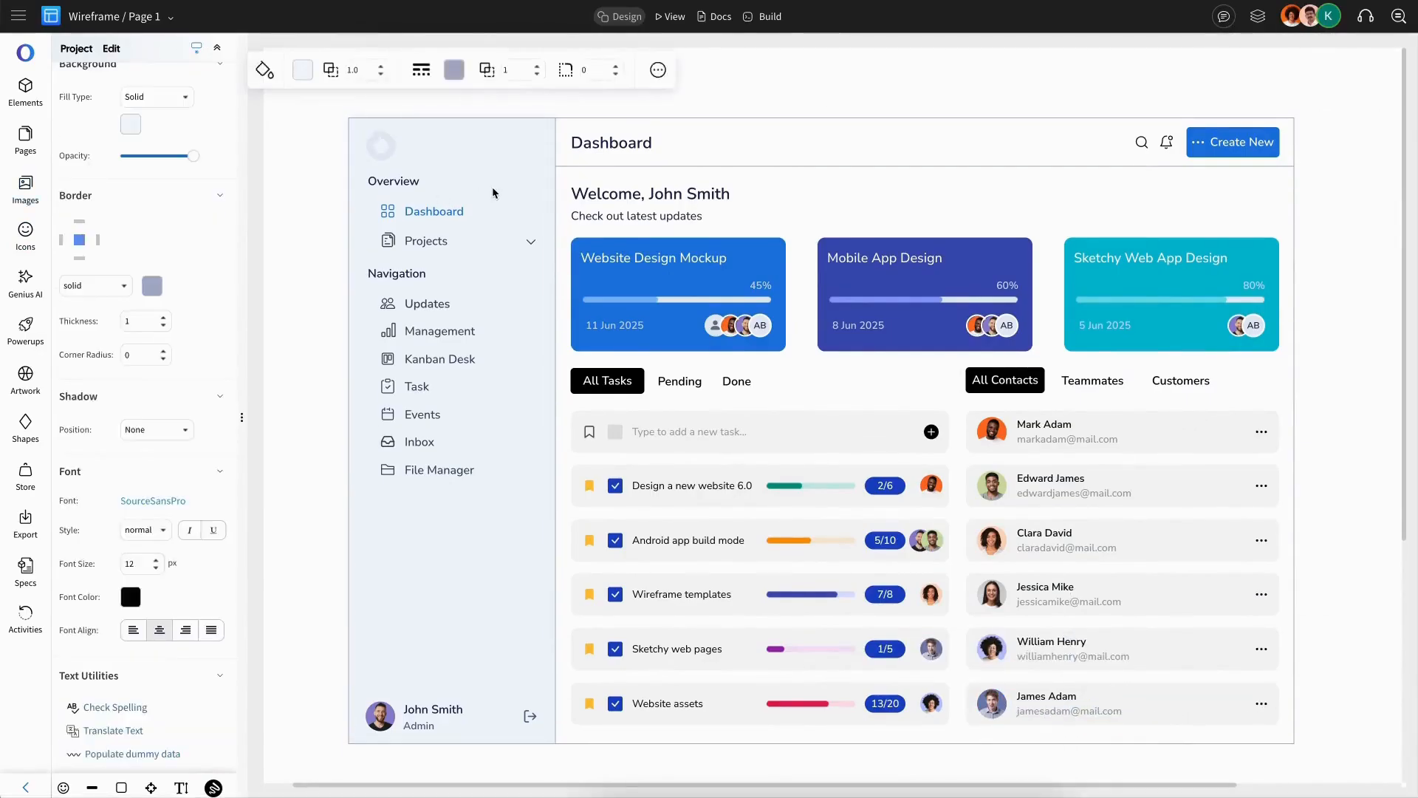
{"action": "left_click", "coordinate": [303, 69]}
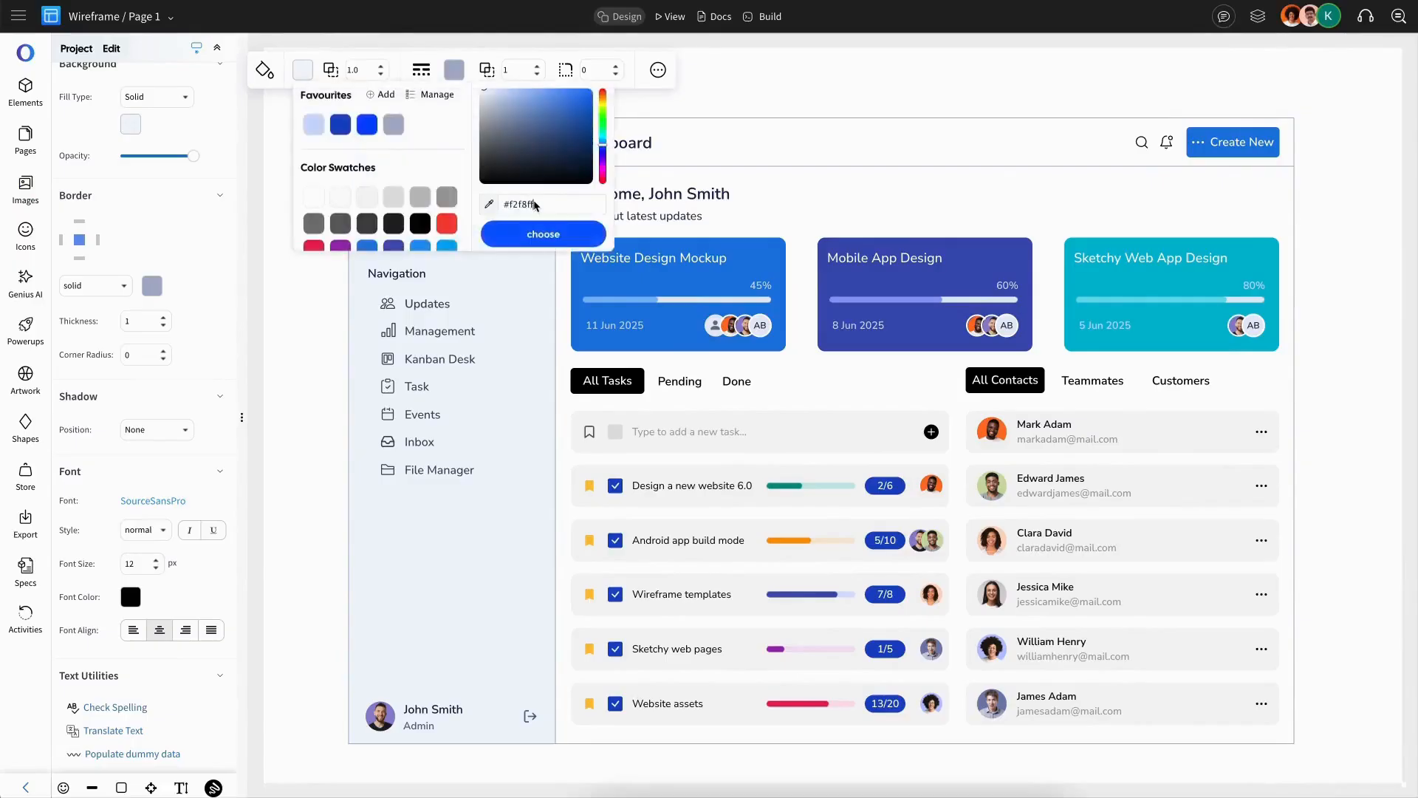
{"action": "left_click", "coordinate": [542, 233]}
Step: Colour the sidebar's Overview label white
{"action": "left_click", "coordinate": [391, 163]}
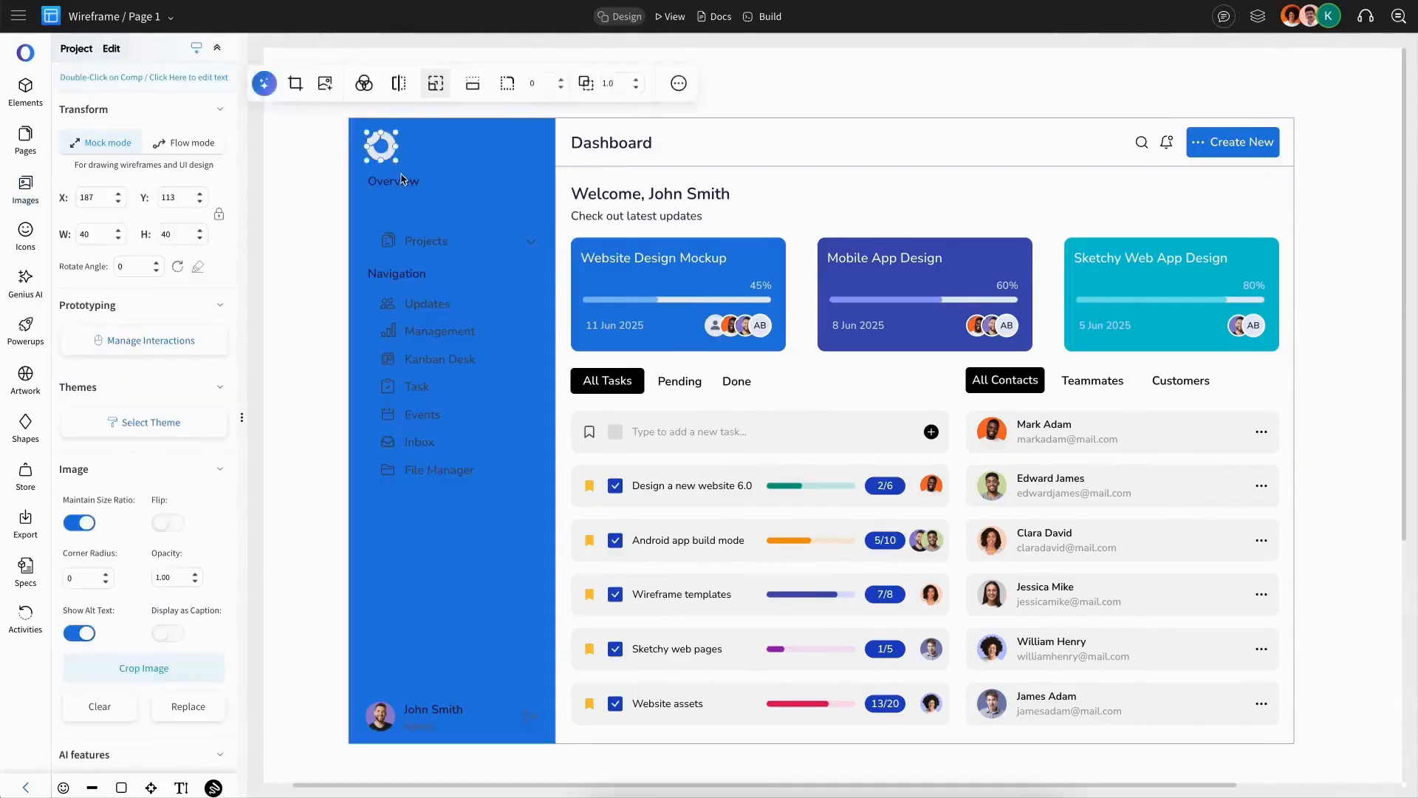
{"action": "left_click", "coordinate": [393, 181]}
{"action": "left_click", "coordinate": [330, 123]}
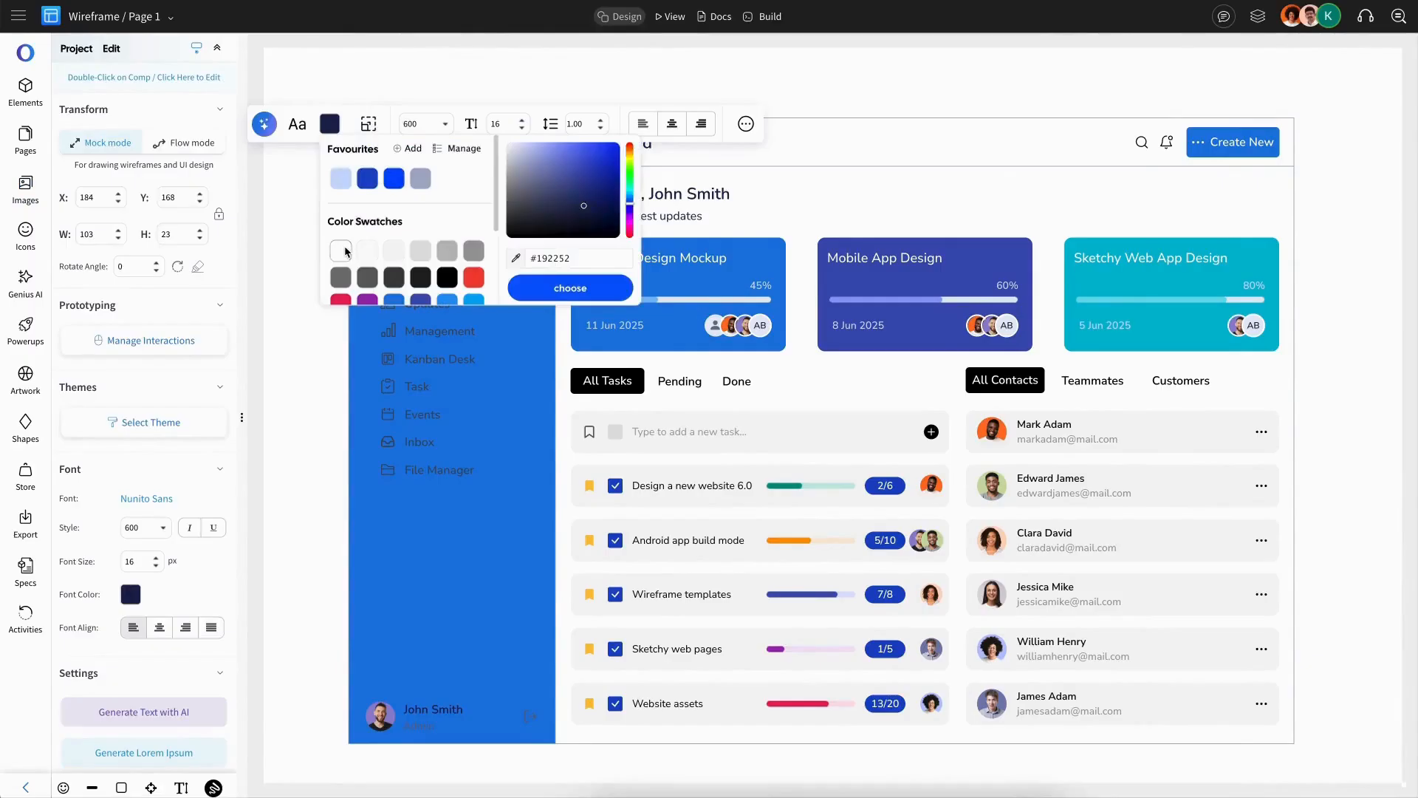
{"action": "left_click", "coordinate": [345, 252]}
{"action": "left_click", "coordinate": [345, 251]}
Step: Colour the Dashboard menu item's text white
{"action": "left_click", "coordinate": [415, 215]}
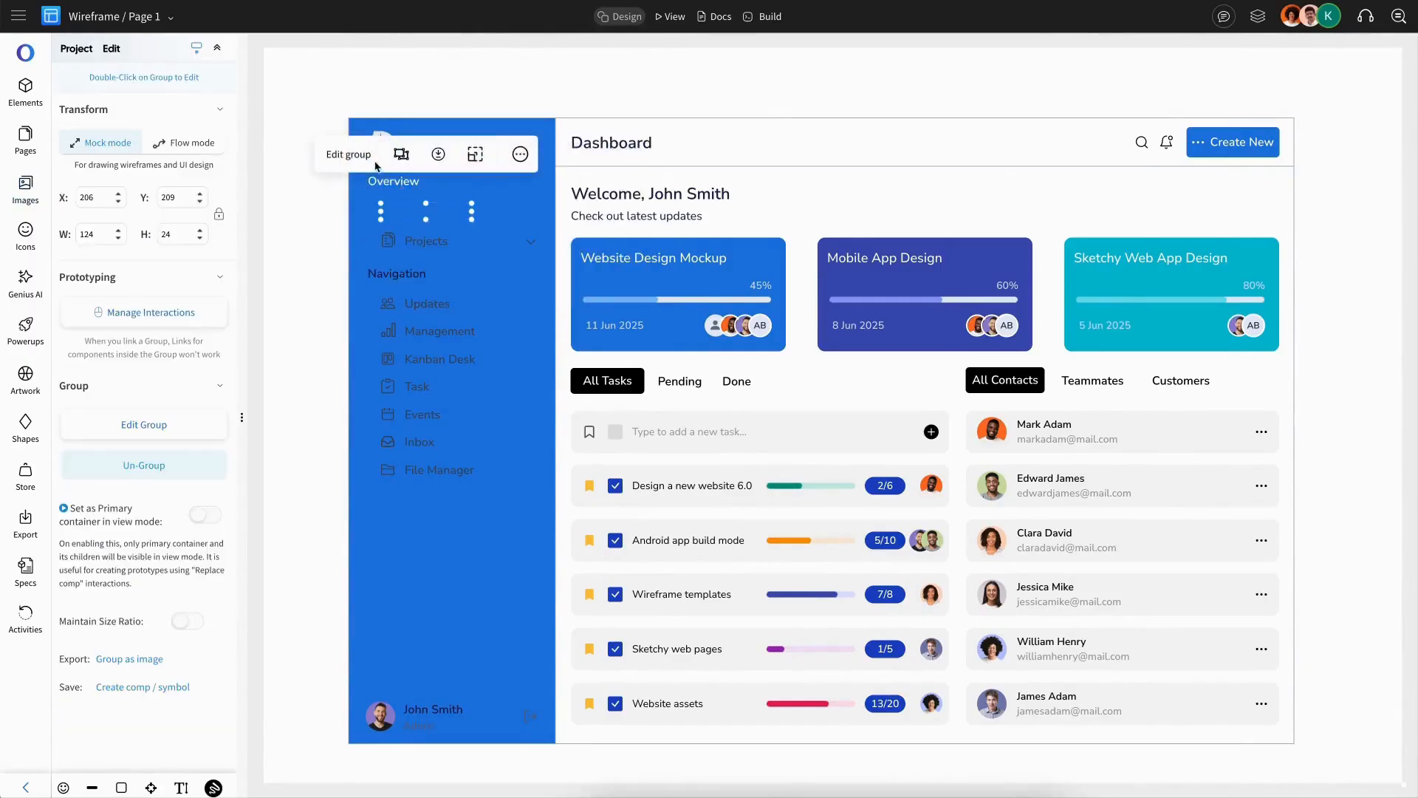
{"action": "double_click", "coordinate": [425, 215]}
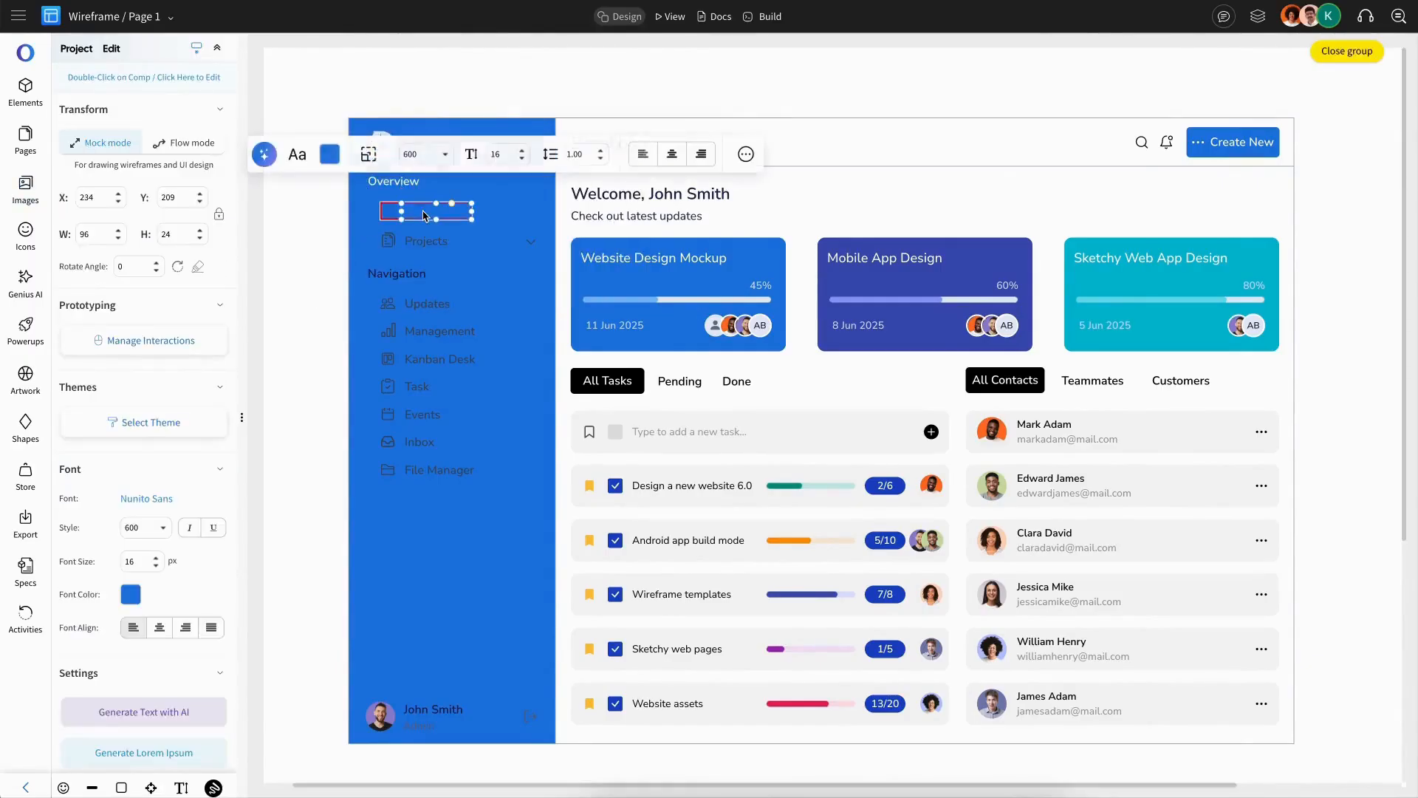
{"action": "left_click", "coordinate": [329, 154]}
{"action": "left_click", "coordinate": [343, 281]}
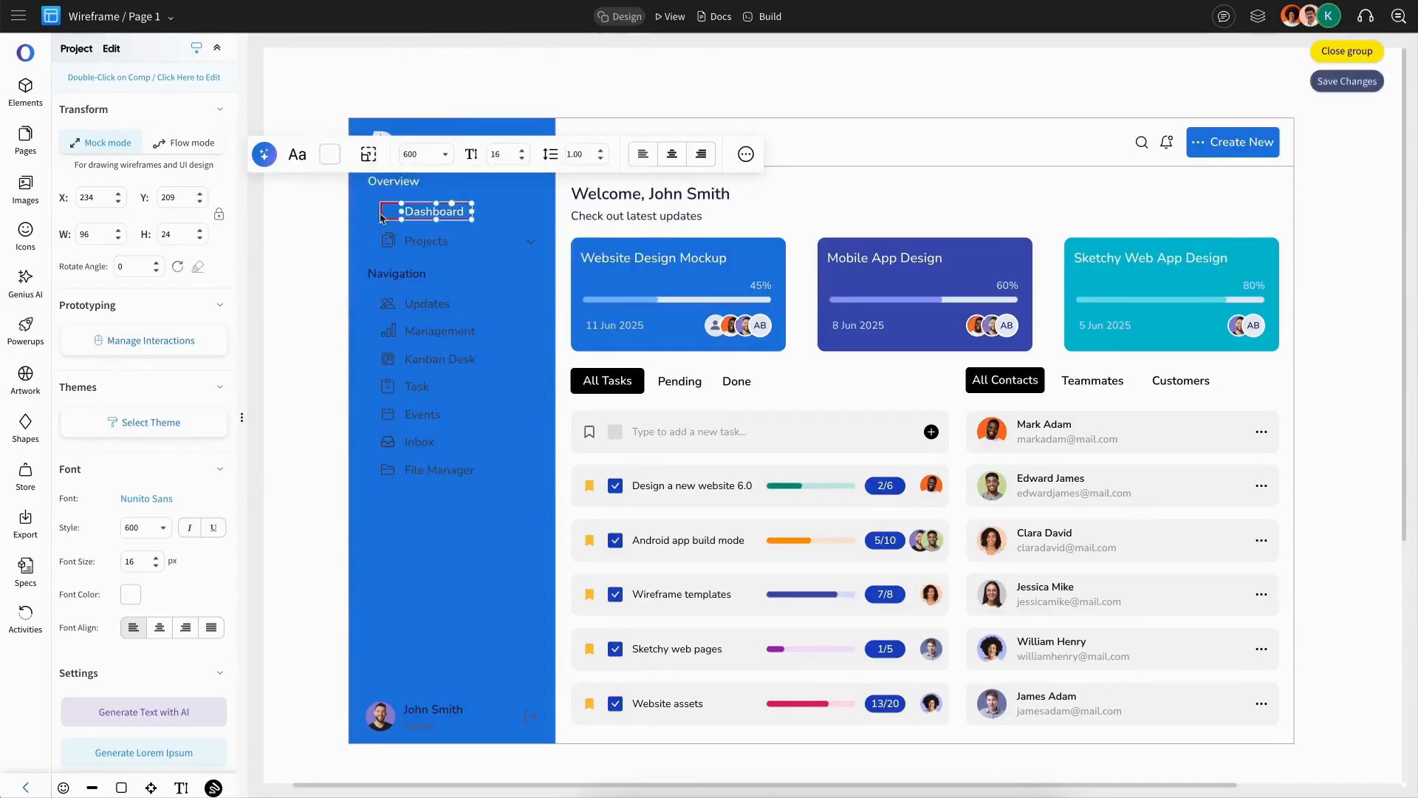
Step: Set the sidebar footer's role label to light blue
{"action": "left_click", "coordinate": [436, 712]}
{"action": "left_click", "coordinate": [330, 669]}
{"action": "left_click", "coordinate": [341, 532]}
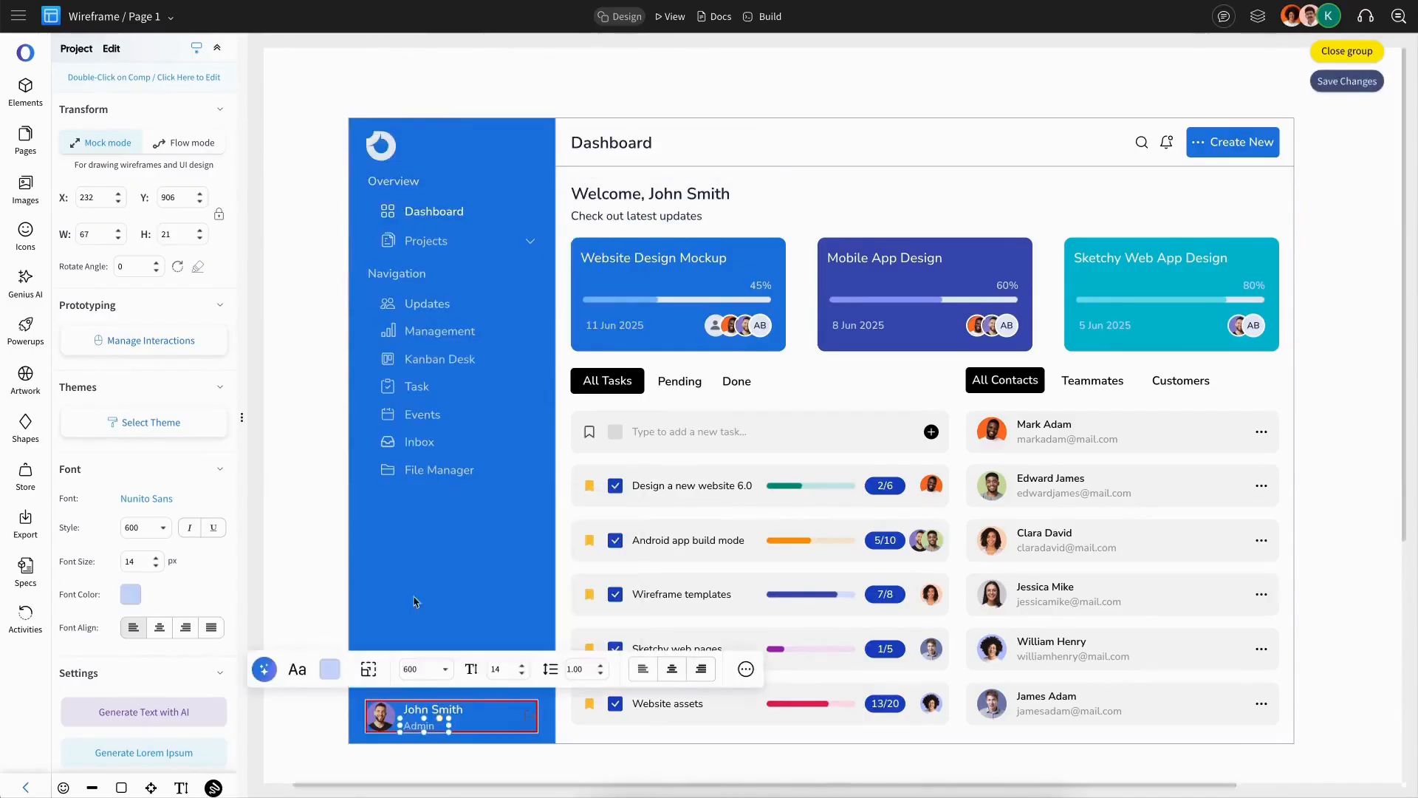
Step: Colour the sidebar footer's logout icon light grey
{"action": "left_click", "coordinate": [532, 714]}
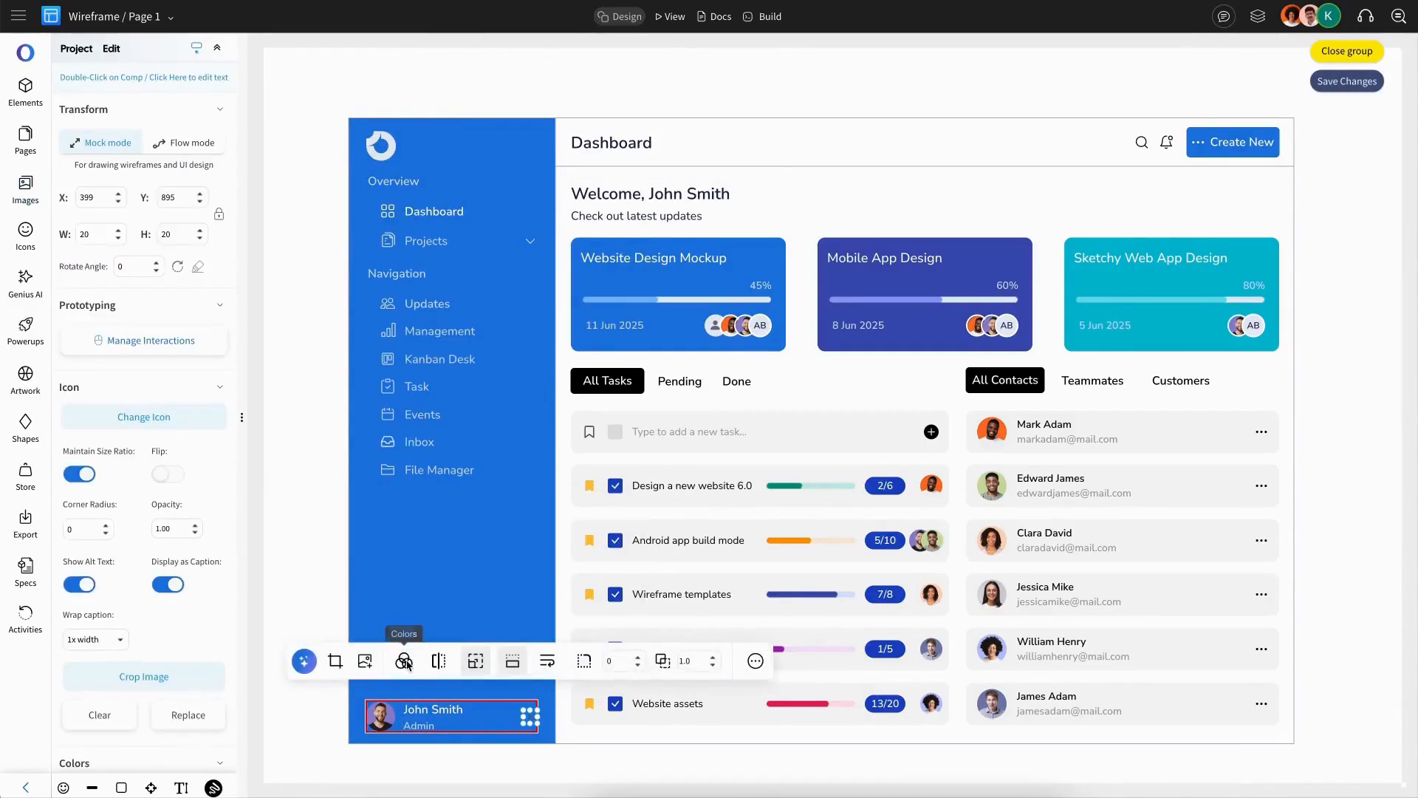
{"action": "left_click", "coordinate": [407, 690]}
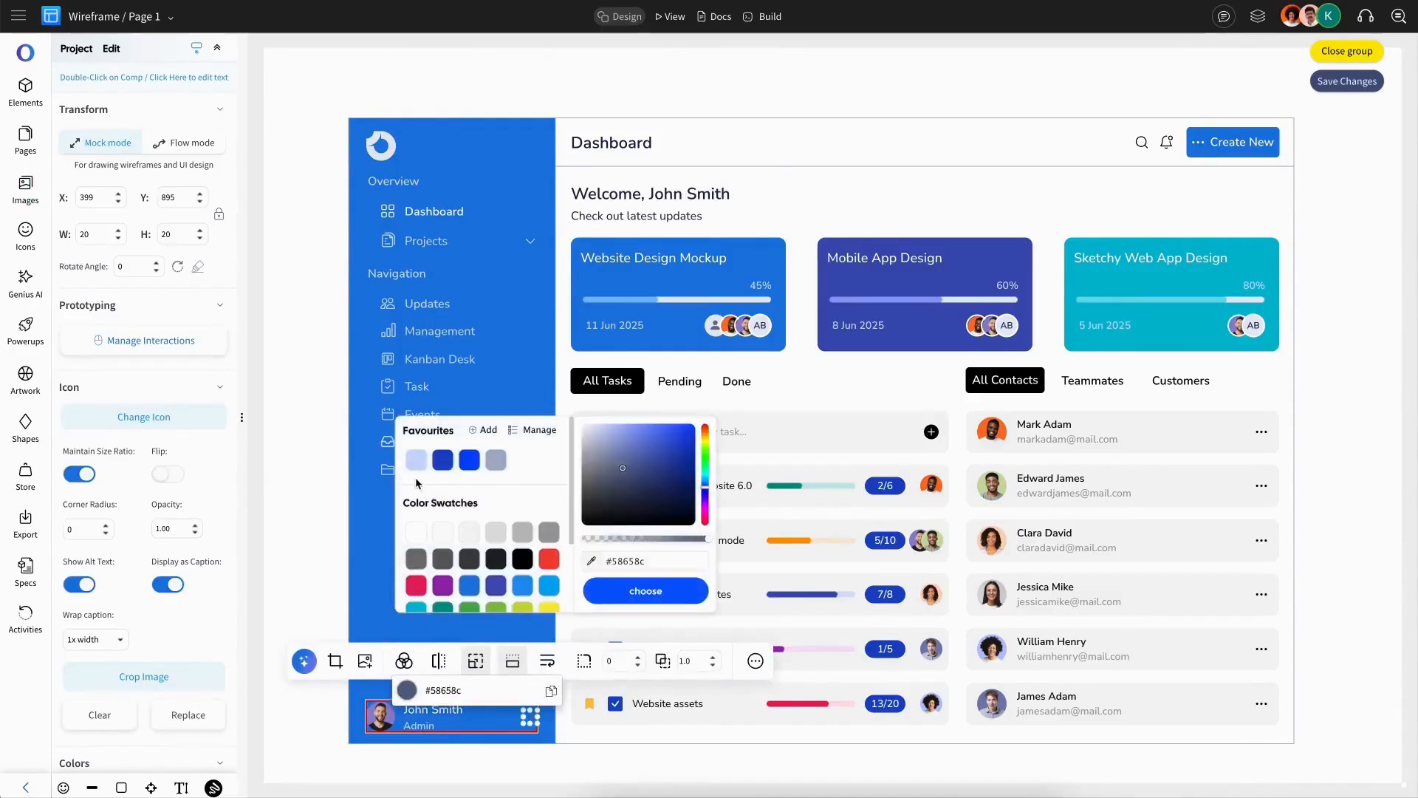
{"action": "left_click", "coordinate": [490, 560]}
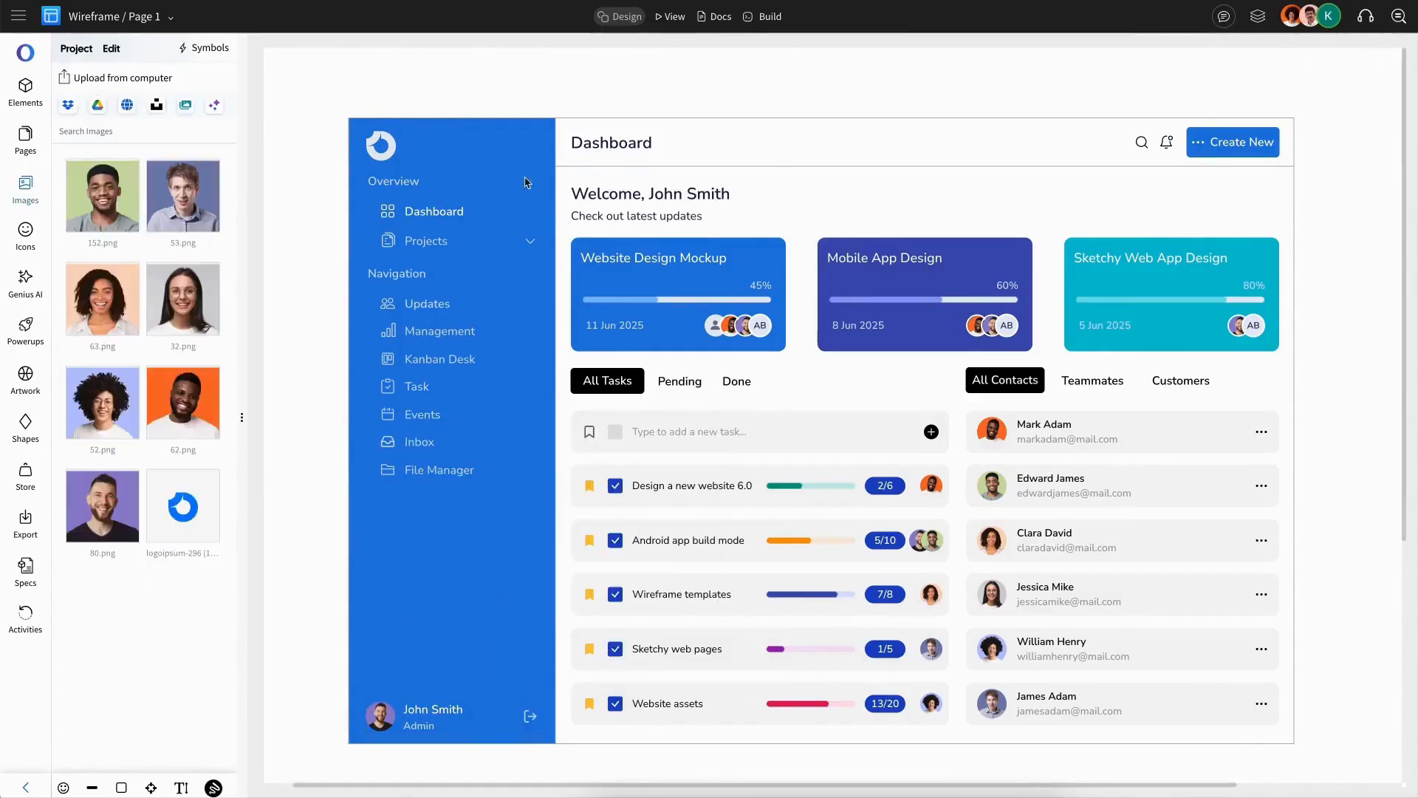
Step: Select everything and move the whole dashboard up slightly
{"action": "key", "text": "ctrl+a"}
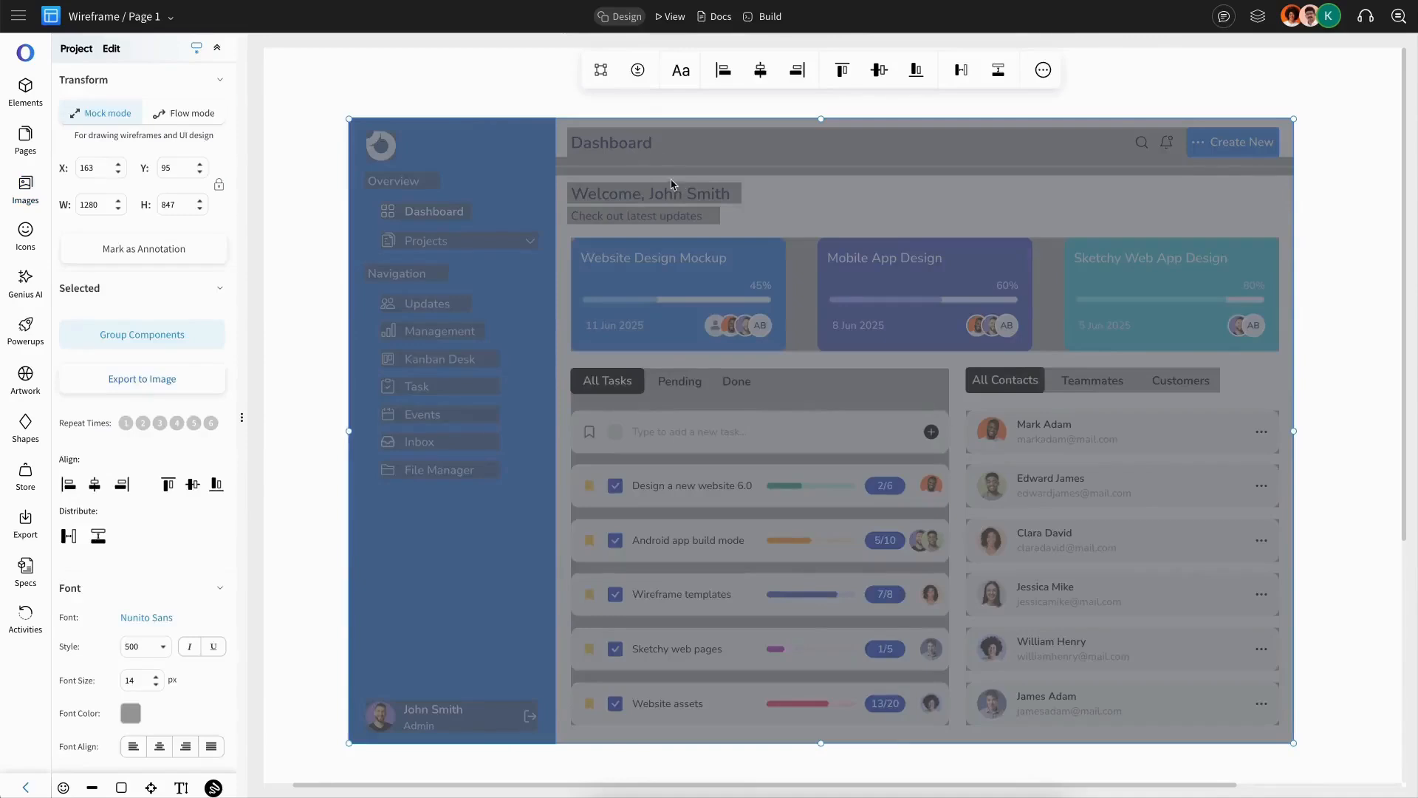
{"action": "left_click", "coordinate": [604, 74]}
{"action": "left_click_drag", "start_coordinate": [679, 172], "coordinate": [678, 157]}
{"action": "left_click", "coordinate": [1345, 235]}
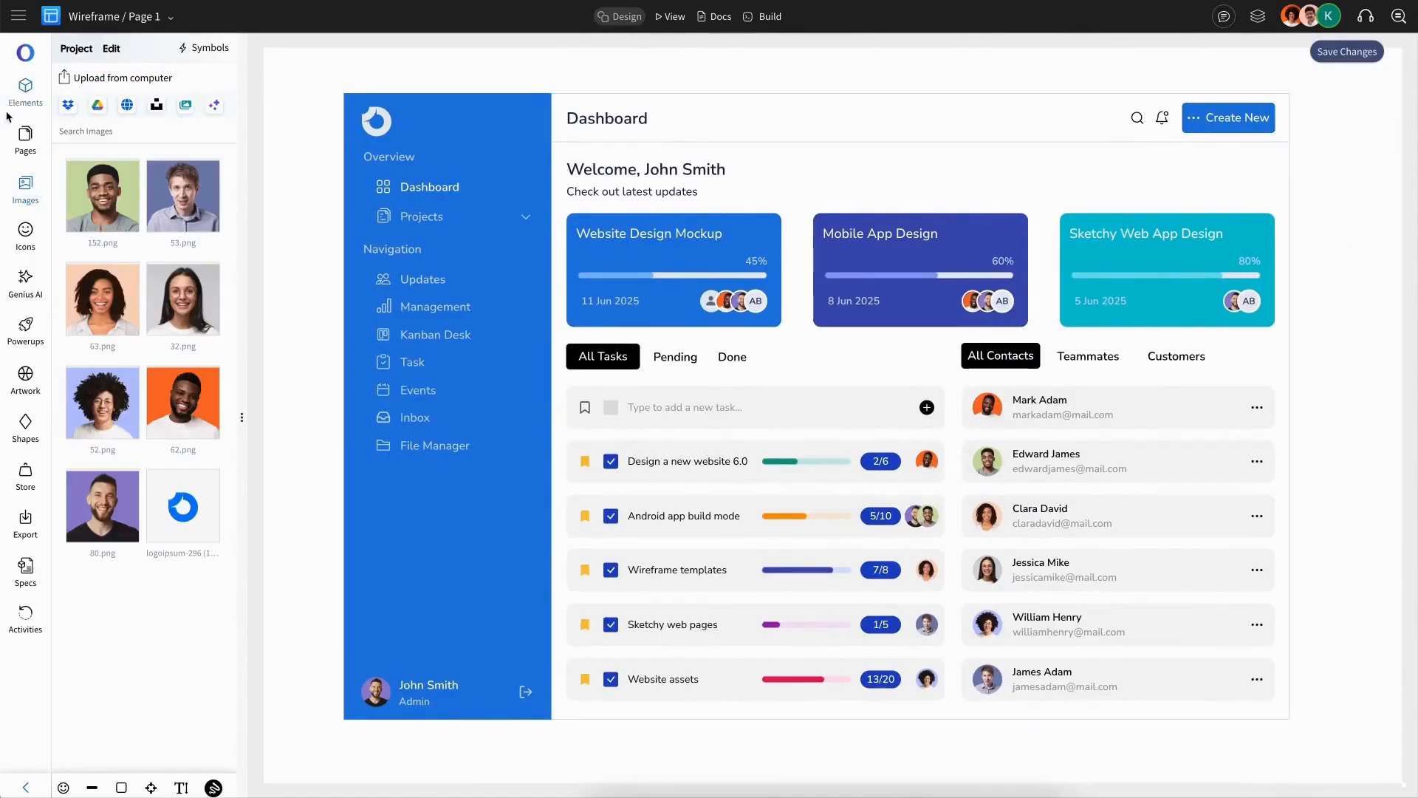
{"action": "left_click", "coordinate": [22, 88]}
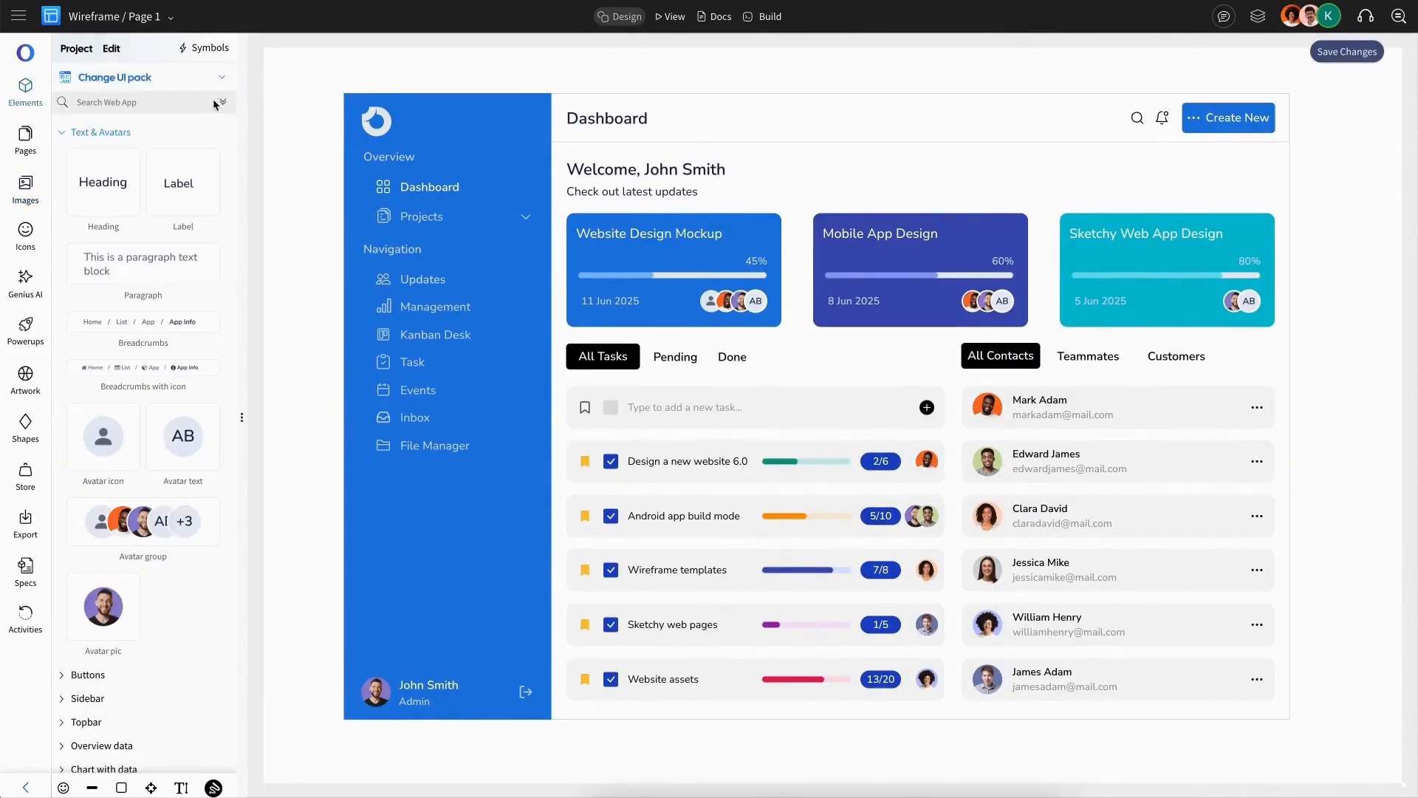